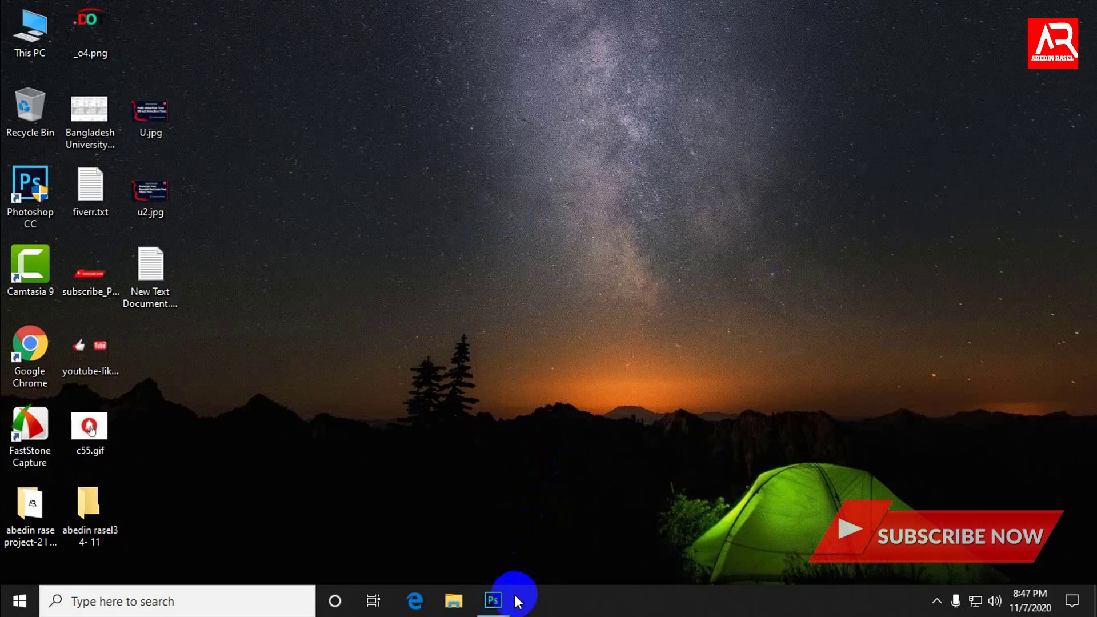
# Switch to Photoshop and activate the Polygon Tool.
pyautogui.click(492, 600)
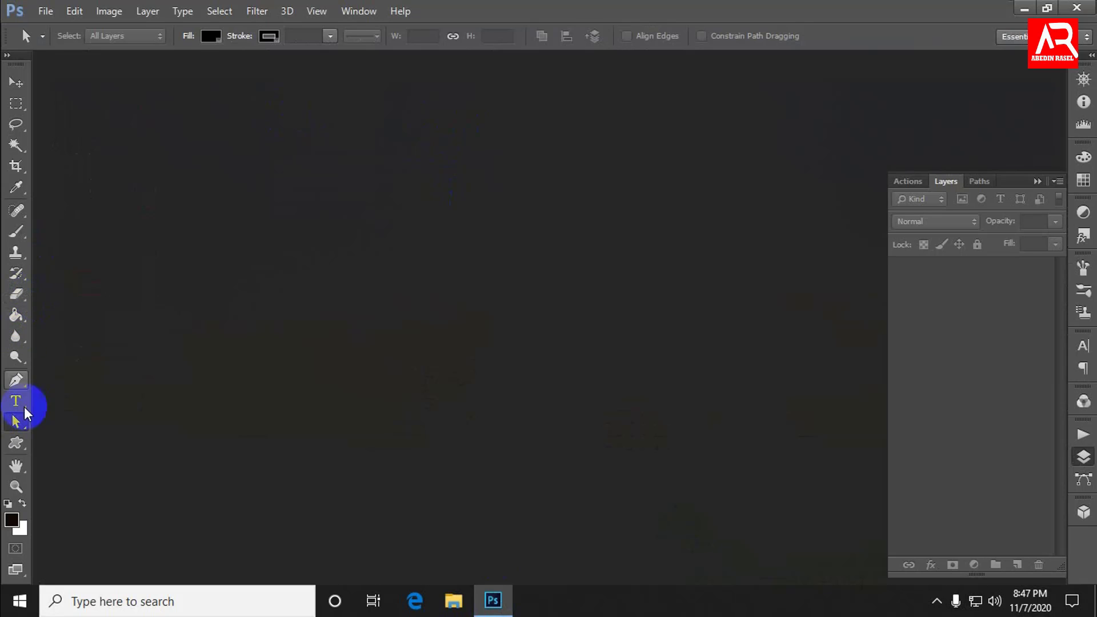
pyautogui.click(16, 444)
pyautogui.rightClick(16, 447)
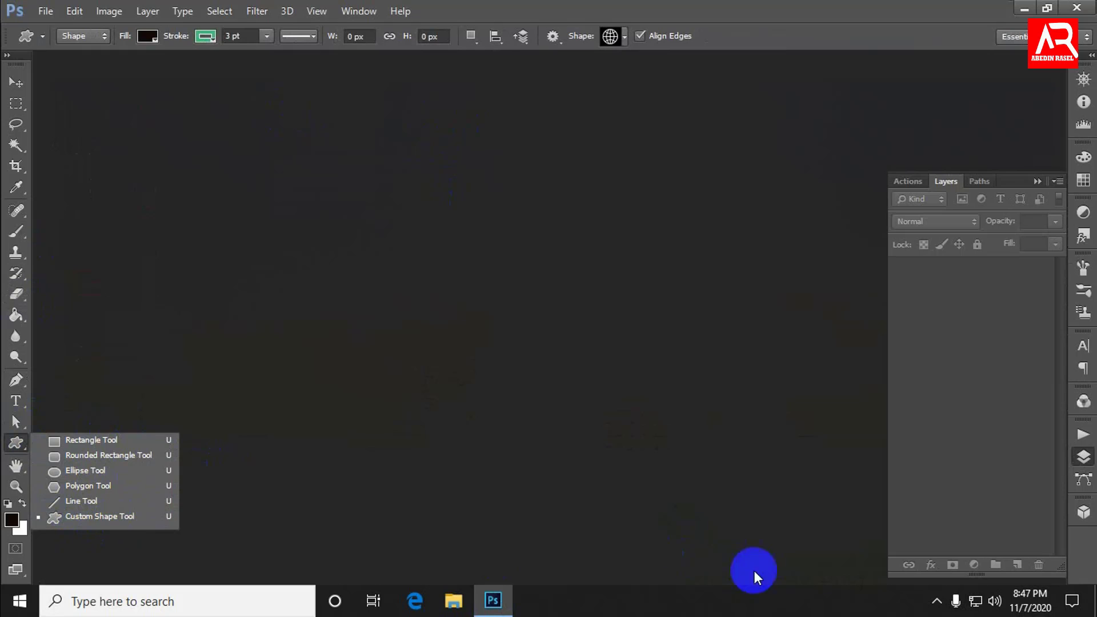
pyautogui.click(937, 600)
pyautogui.click(934, 575)
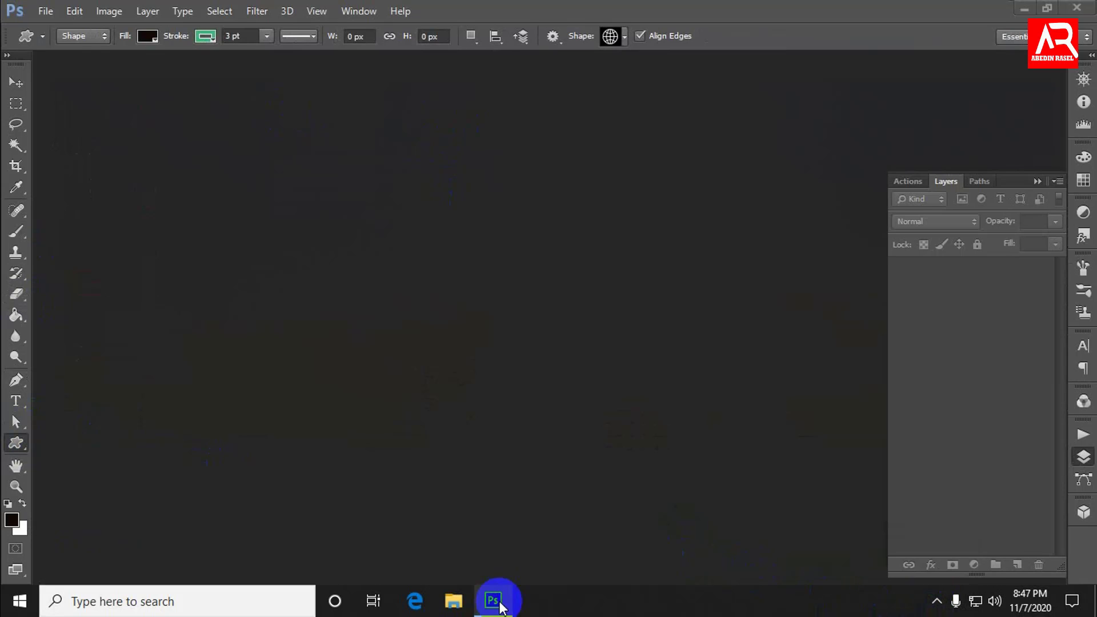
pyautogui.rightClick(19, 443)
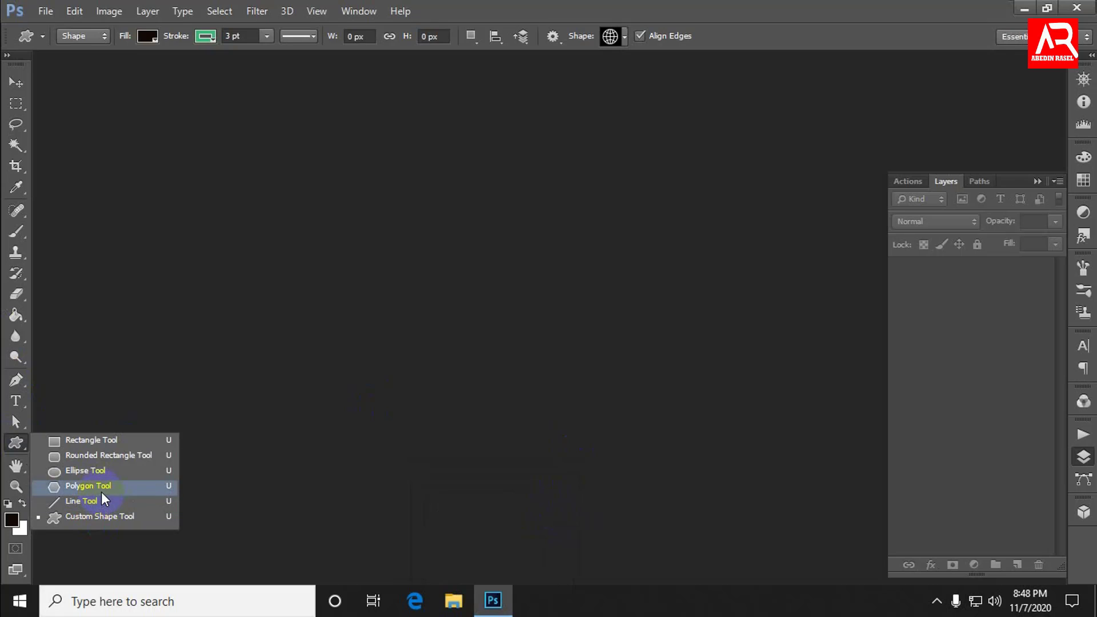
pyautogui.click(19, 443)
pyautogui.click(51, 486)
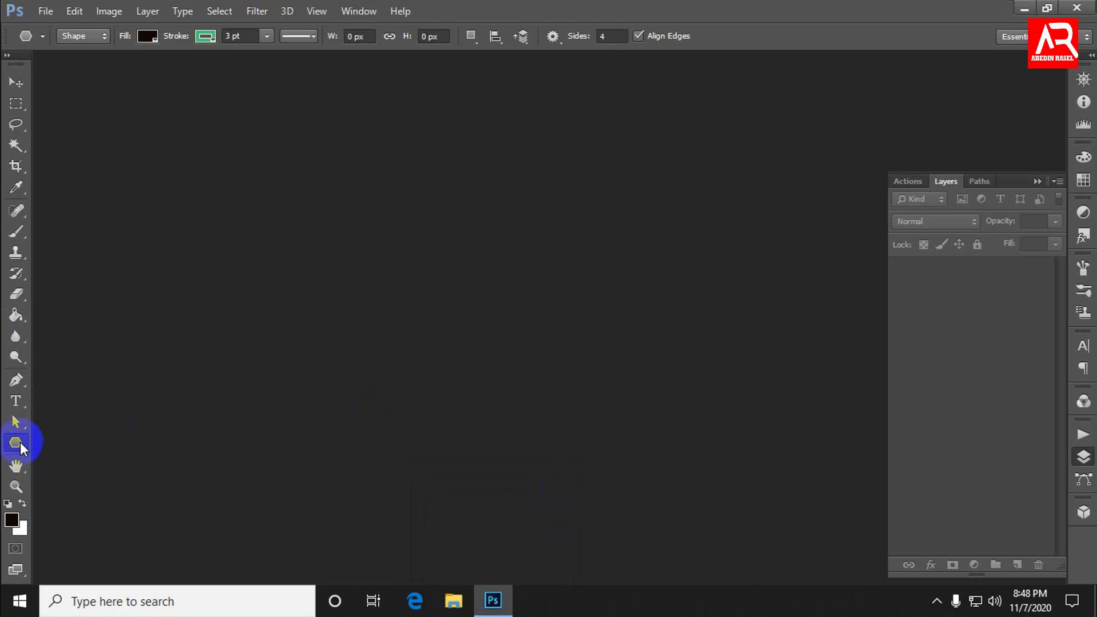
# Create a white 1280 × 720 px RGB document at 300 pixels/inch, docking its window and lowering the Layers panel.
pyautogui.click(46, 12)
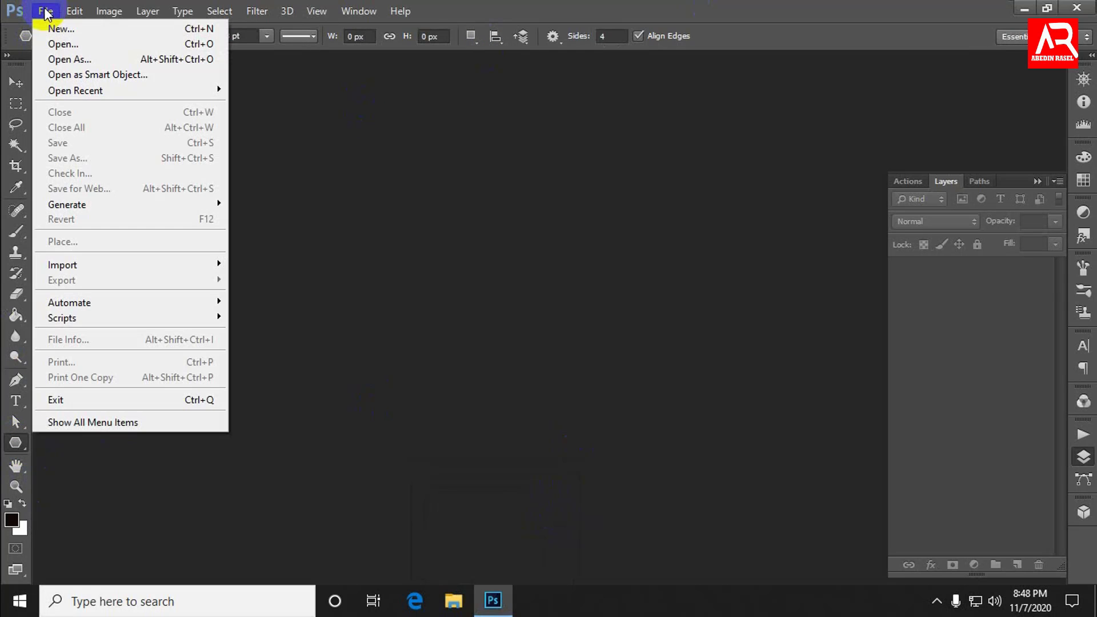
pyautogui.click(26, 27)
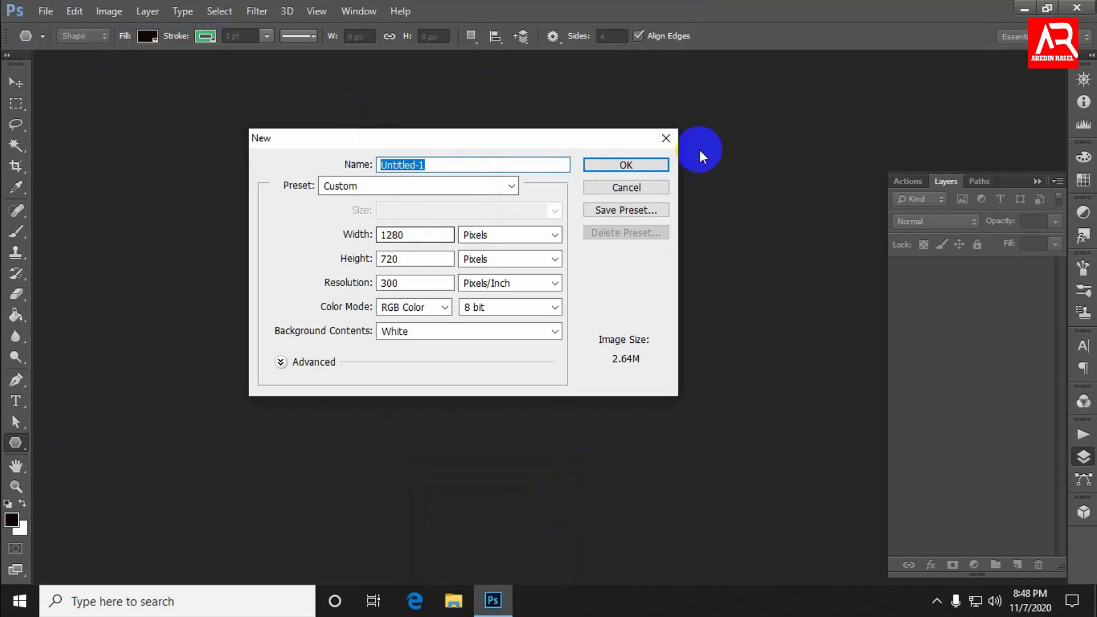
pyautogui.click(628, 164)
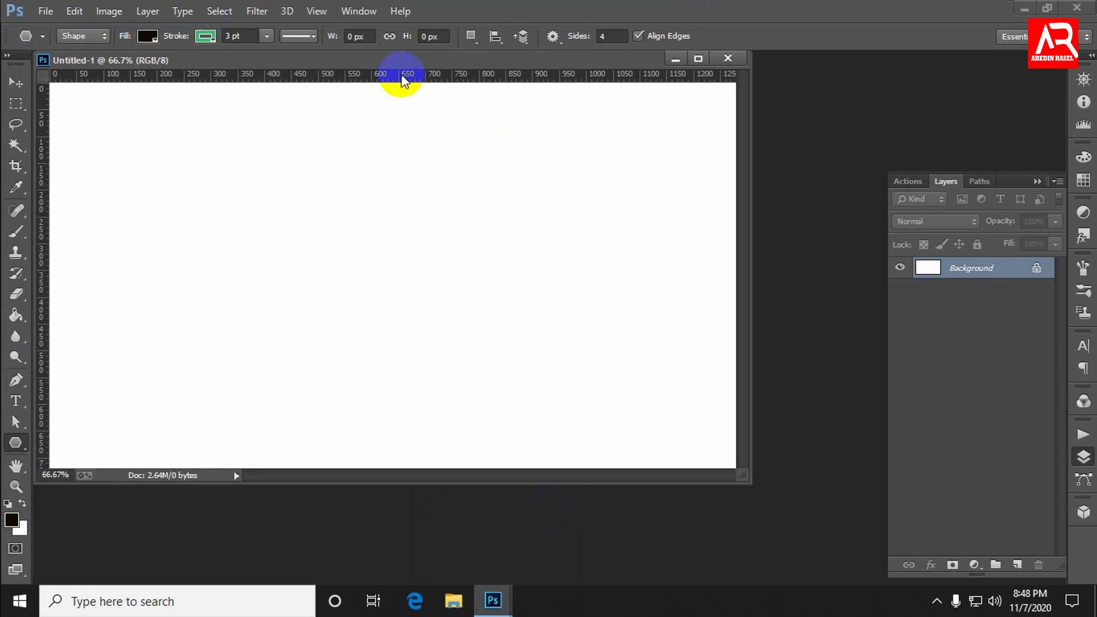
pyautogui.moveTo(400, 70); pyautogui.dragTo(509, 60)
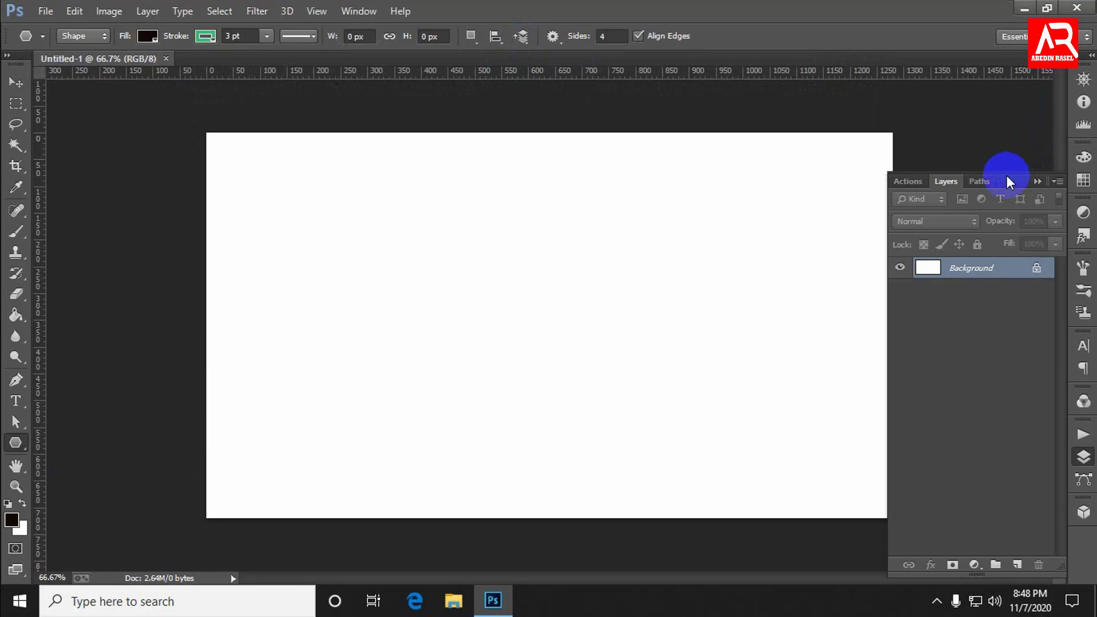
pyautogui.moveTo(1006, 174); pyautogui.dragTo(1006, 363)
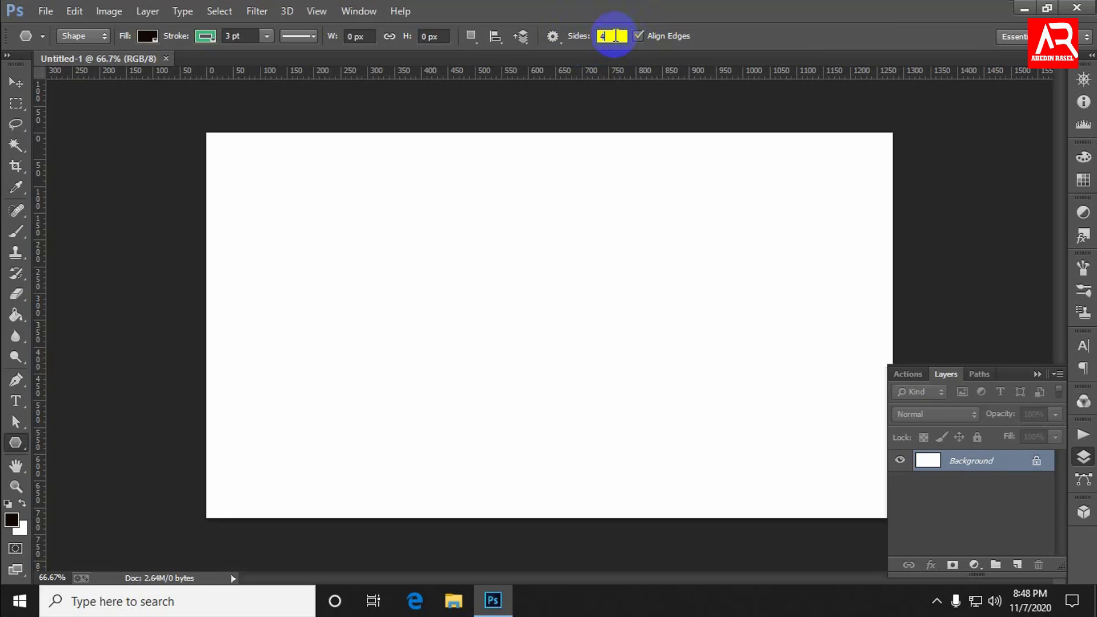
# Draw a five-sided polygon about 430 × 422 px and move it fully onto the canvas, slightly left of centre.
pyautogui.write('5')
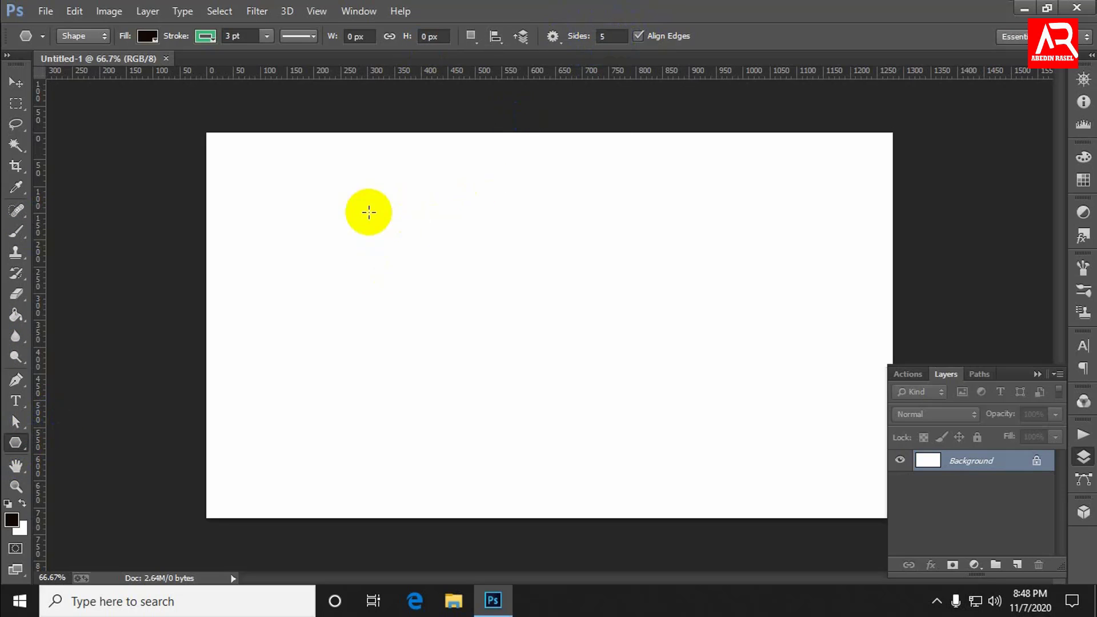
pyautogui.moveTo(367, 213)
pyautogui.mouseDown()
pyautogui.moveTo(531, 392)
pyautogui.moveTo(451, 299)
pyautogui.moveTo(452, 280)
pyautogui.mouseUp()
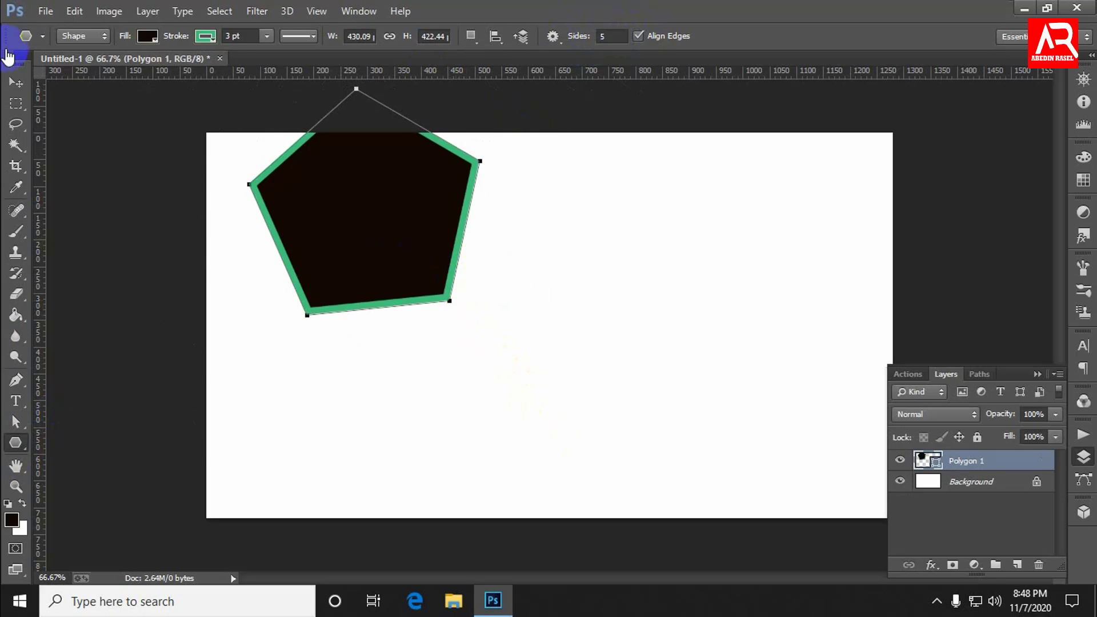
pyautogui.click(16, 84)
pyautogui.moveTo(399, 189); pyautogui.dragTo(496, 325)
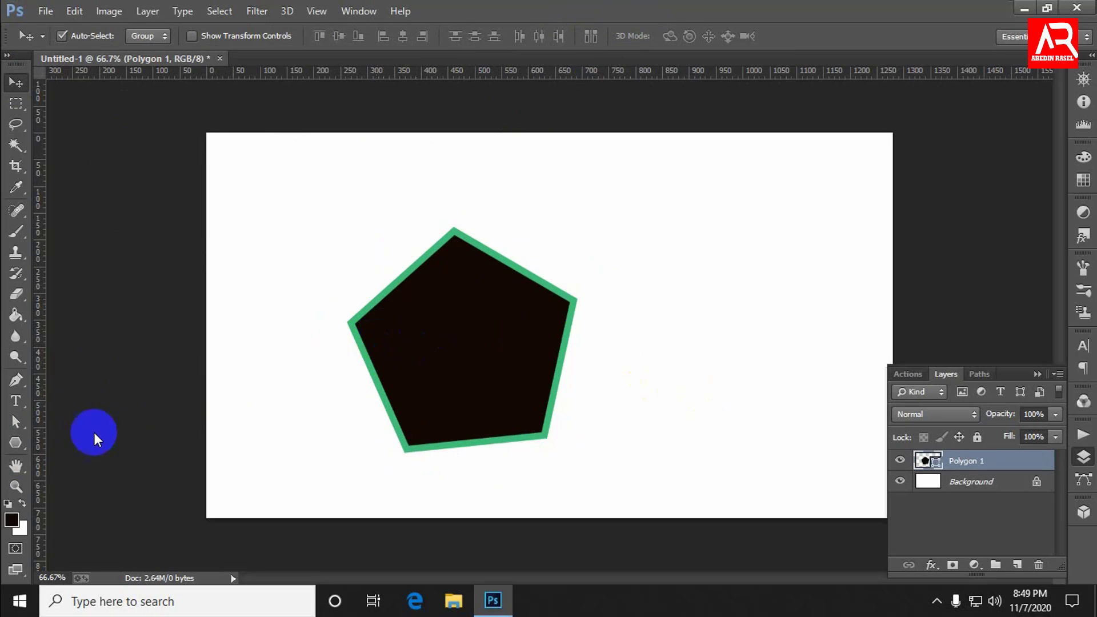
# Set the polygon sides to 3 and draw a triangle about 229 × 243 px at the upper right of the pentagon.
pyautogui.click(16, 442)
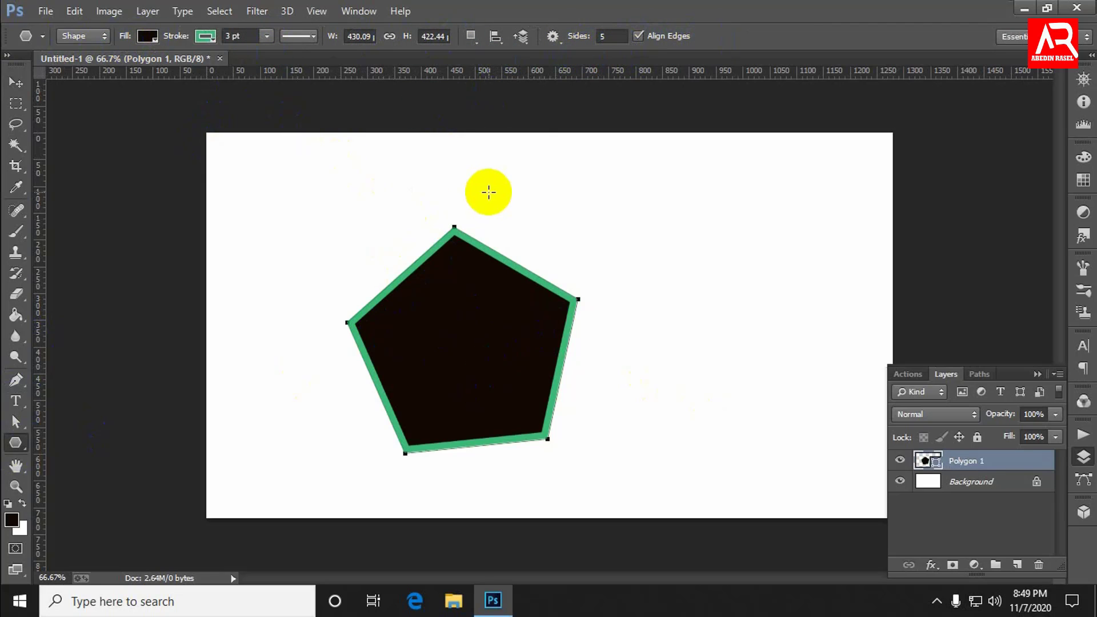
pyautogui.click(613, 42)
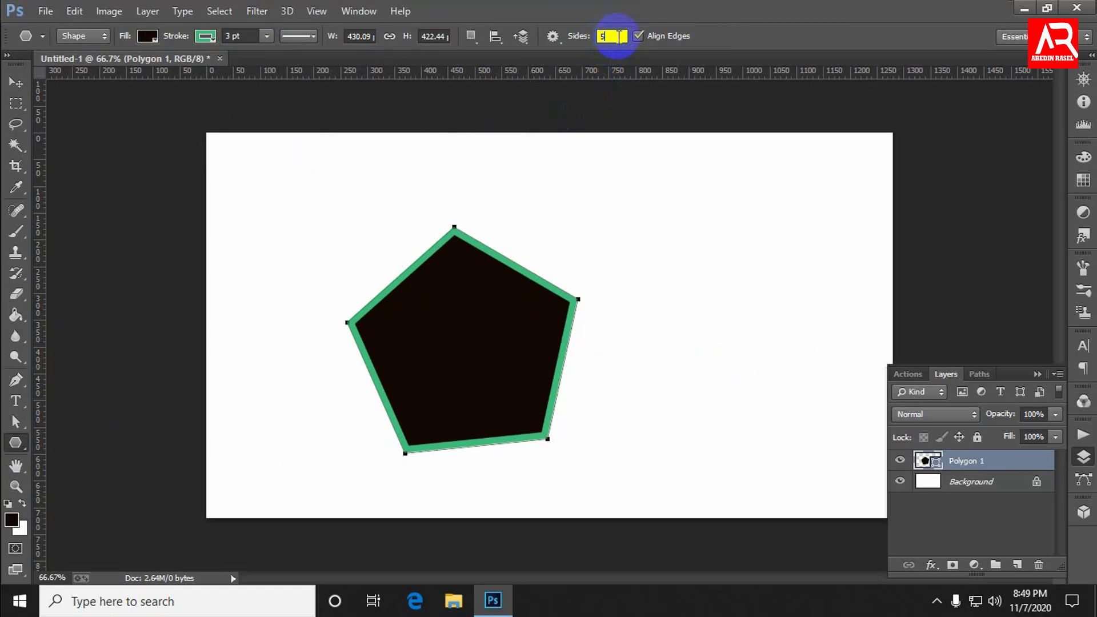
pyautogui.press('Return')
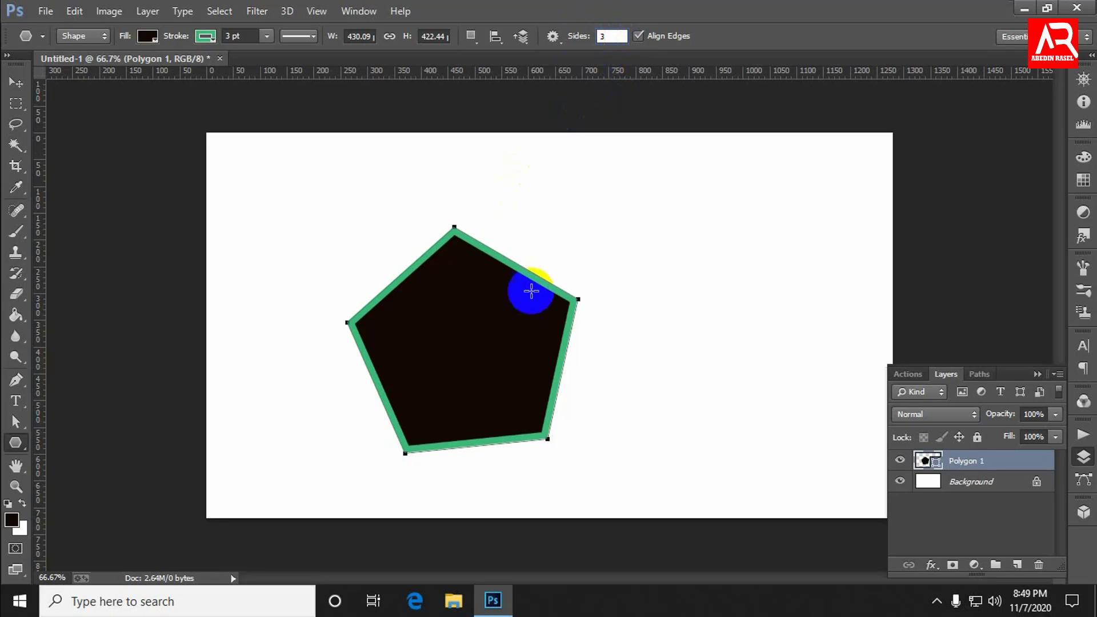
pyautogui.moveTo(688, 256); pyautogui.dragTo(733, 311)
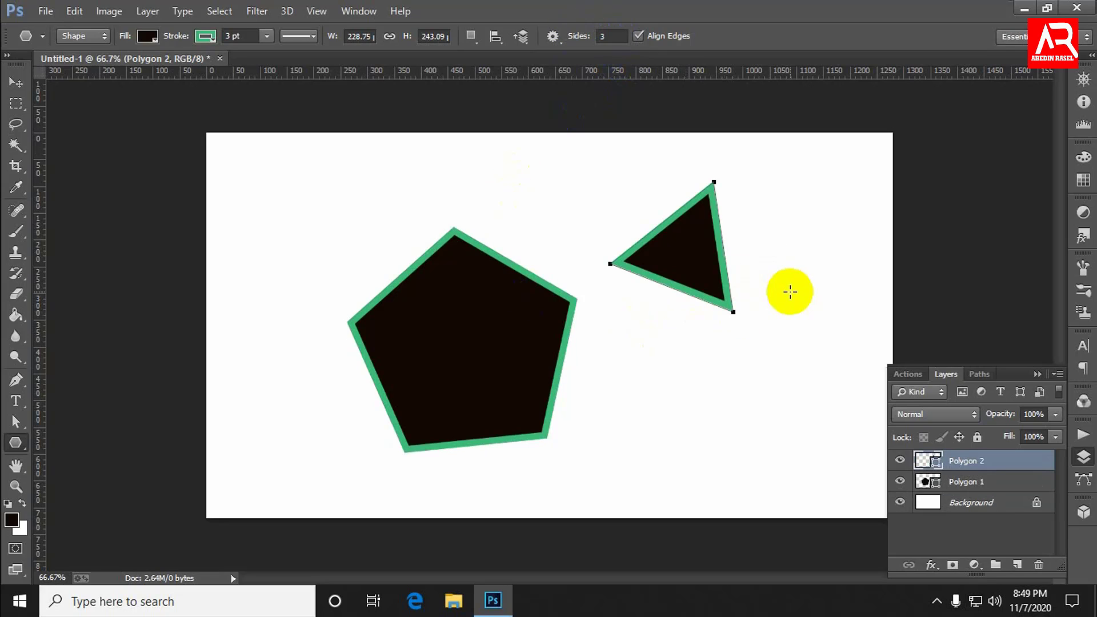
# Free-transform the triangle, applying one 180° rotation and two 90° clockwise rotations.
pyautogui.click(12, 84)
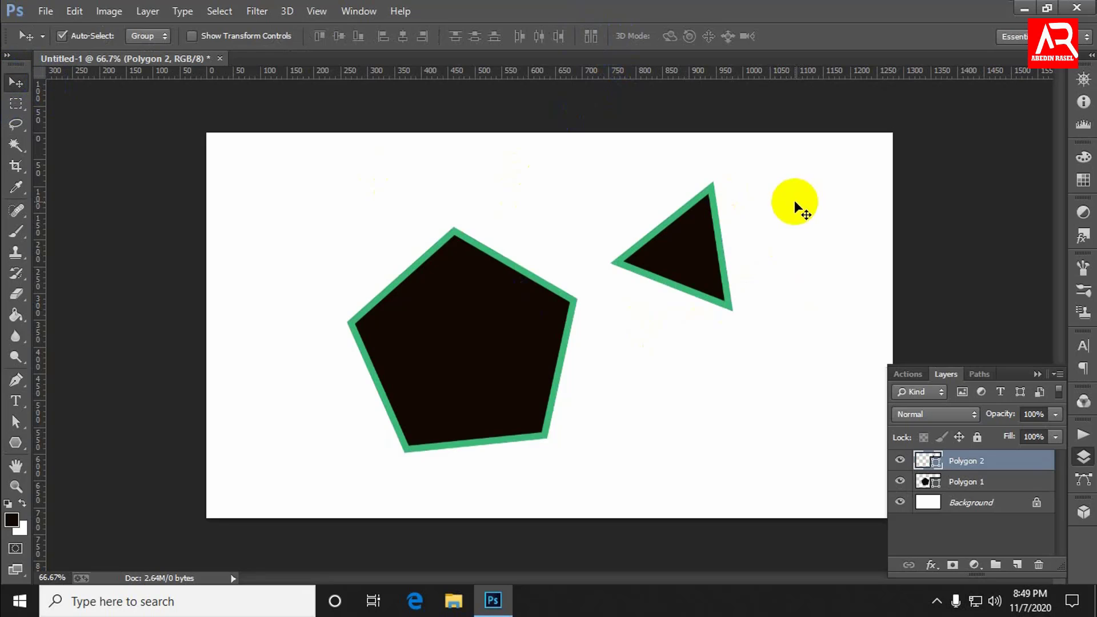
pyautogui.hotkey('ctrl', 't')
pyautogui.rightClick(711, 242)
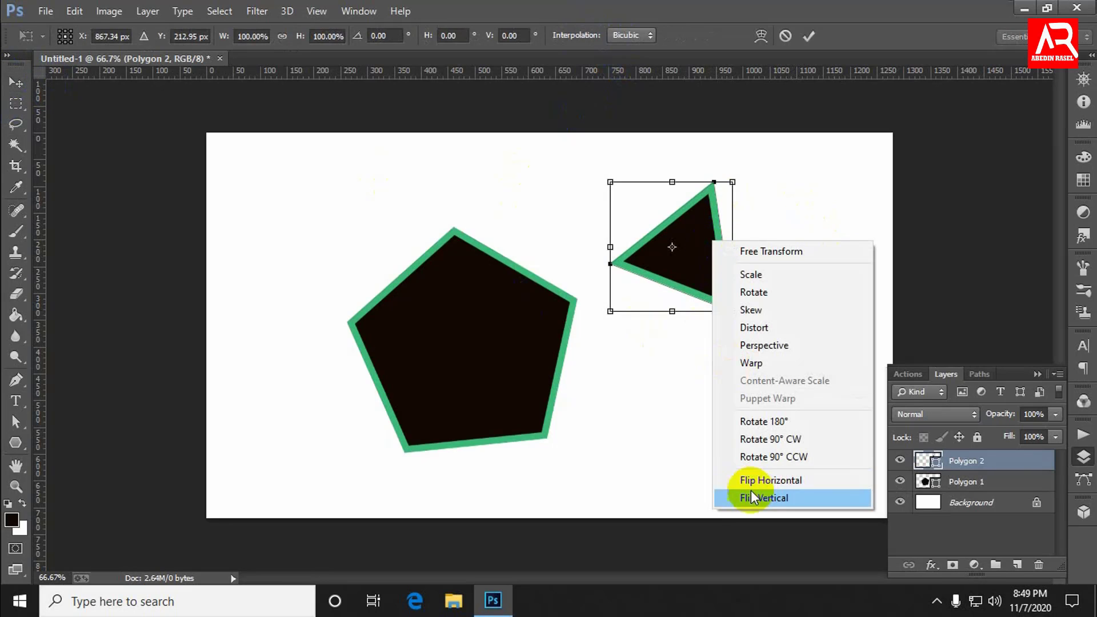
pyautogui.click(754, 421)
pyautogui.rightClick(677, 248)
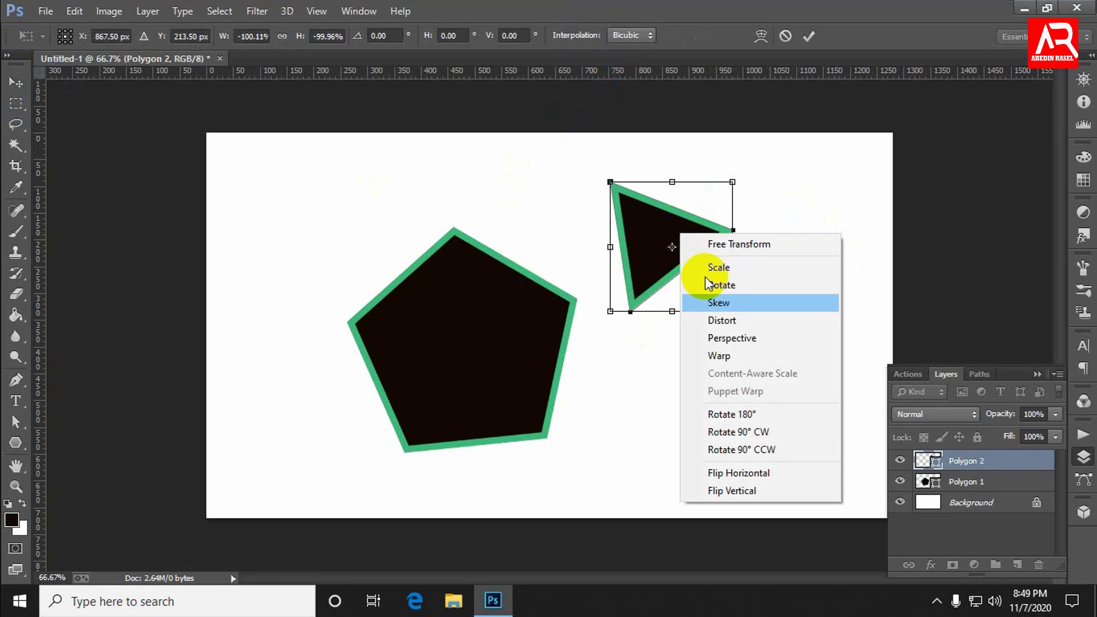
pyautogui.click(757, 432)
pyautogui.rightClick(711, 225)
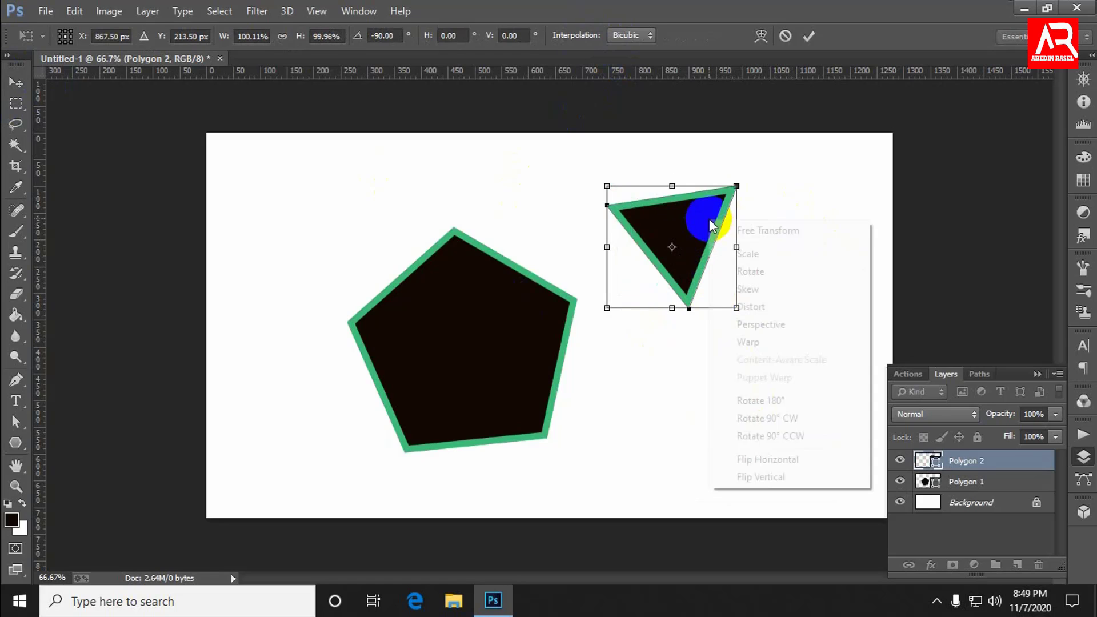
pyautogui.click(788, 435)
# Rotate the triangle 90° clockwise, followed by two 180° rotations.
pyautogui.rightClick(708, 277)
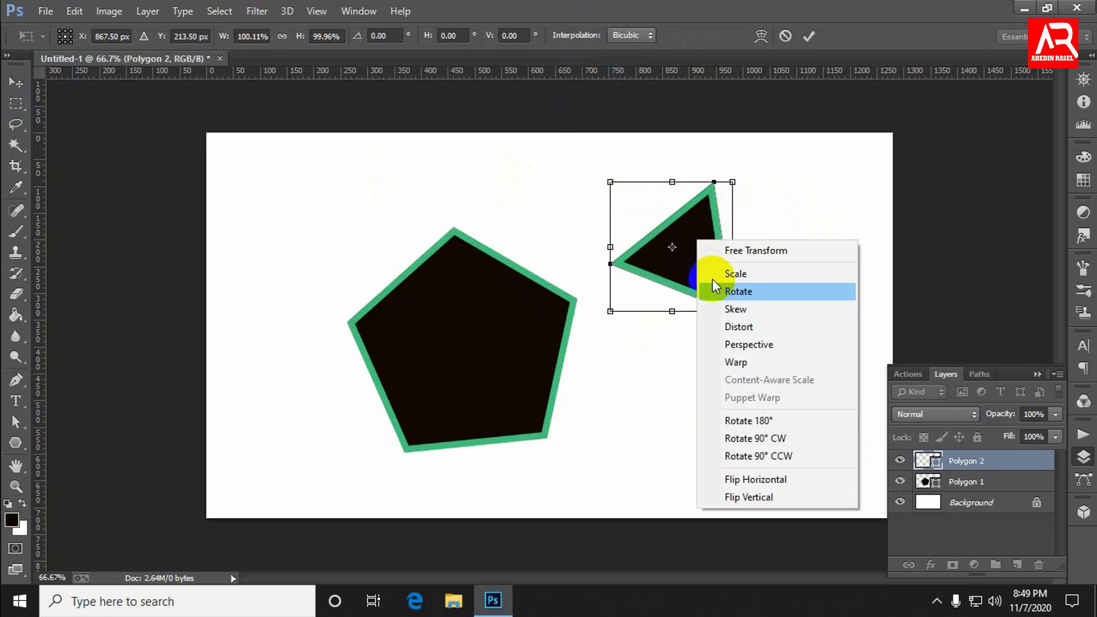
pyautogui.click(773, 437)
pyautogui.rightClick(699, 273)
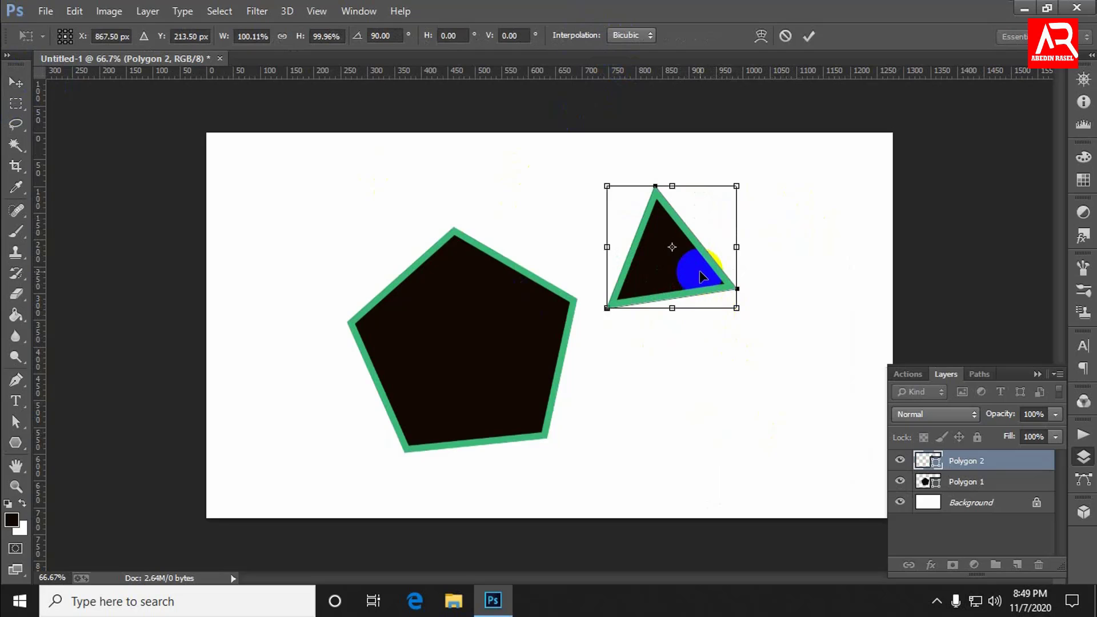
pyautogui.click(763, 454)
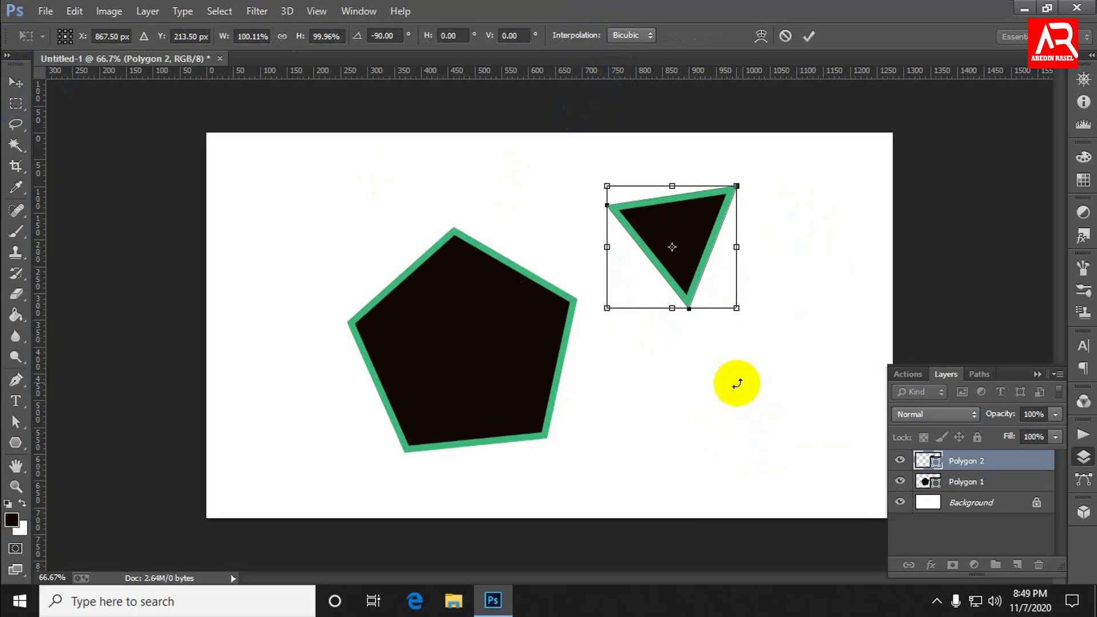
pyautogui.rightClick(689, 260)
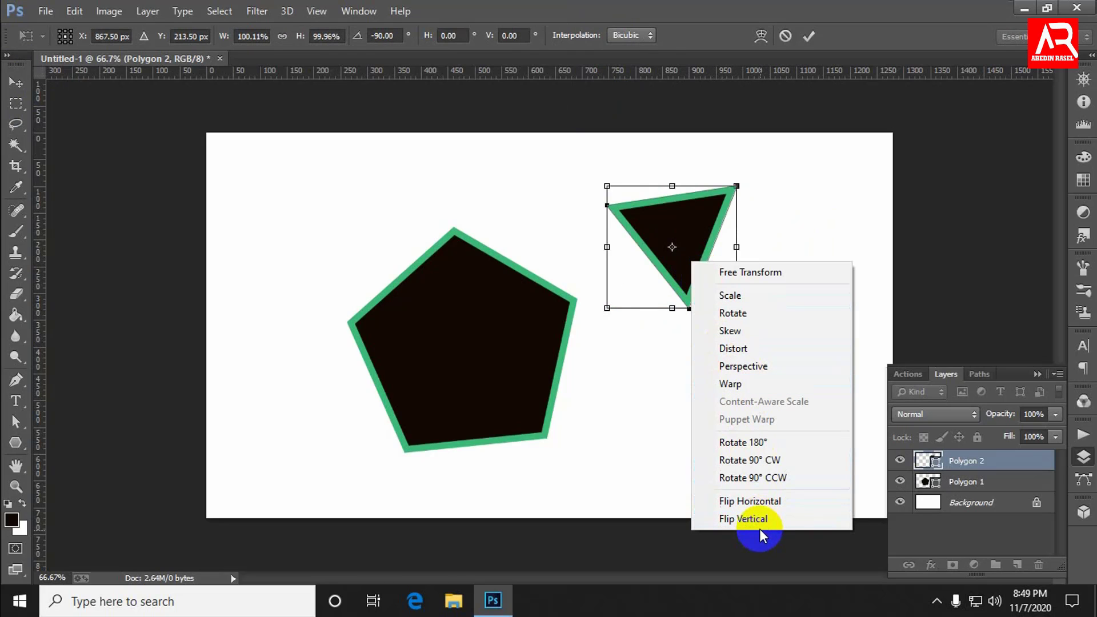
pyautogui.click(742, 443)
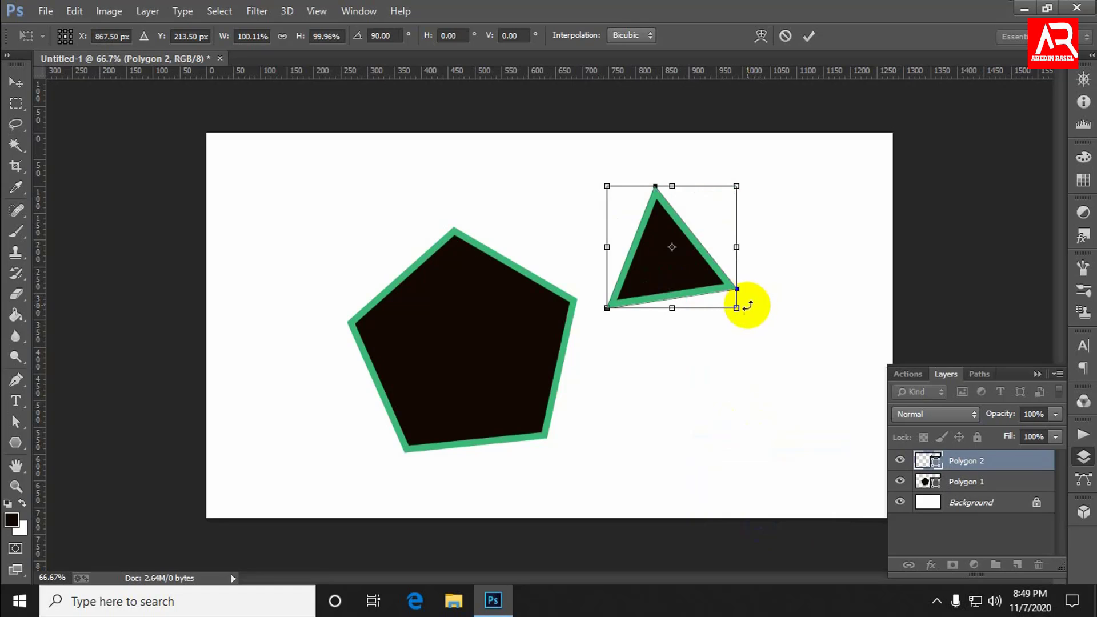
# Fine-rotate the triangle to about 99.8° so its base is nearly level, and move it down beside the pentagon.
pyautogui.moveTo(739, 300); pyautogui.dragTo(751, 342)
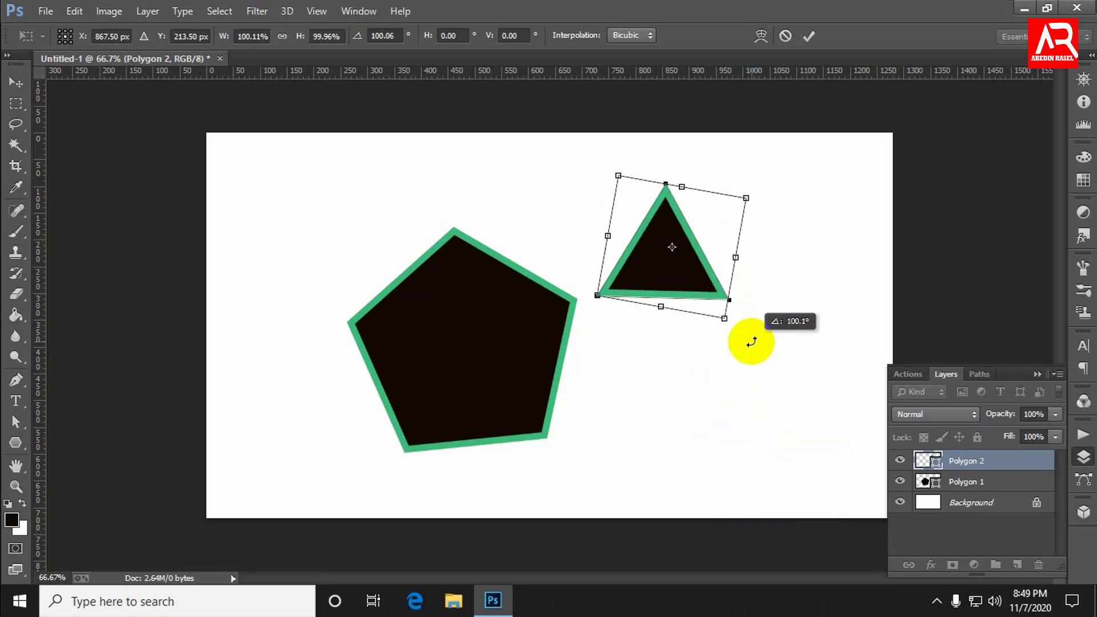
pyautogui.moveTo(751, 341); pyautogui.dragTo(747, 338)
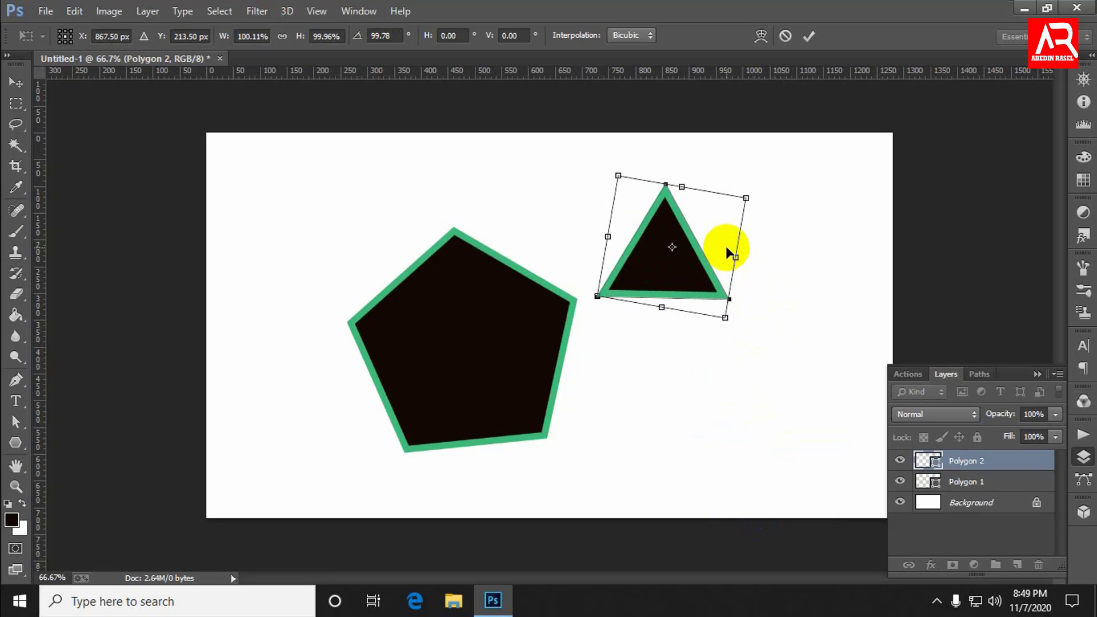
pyautogui.press('Return')
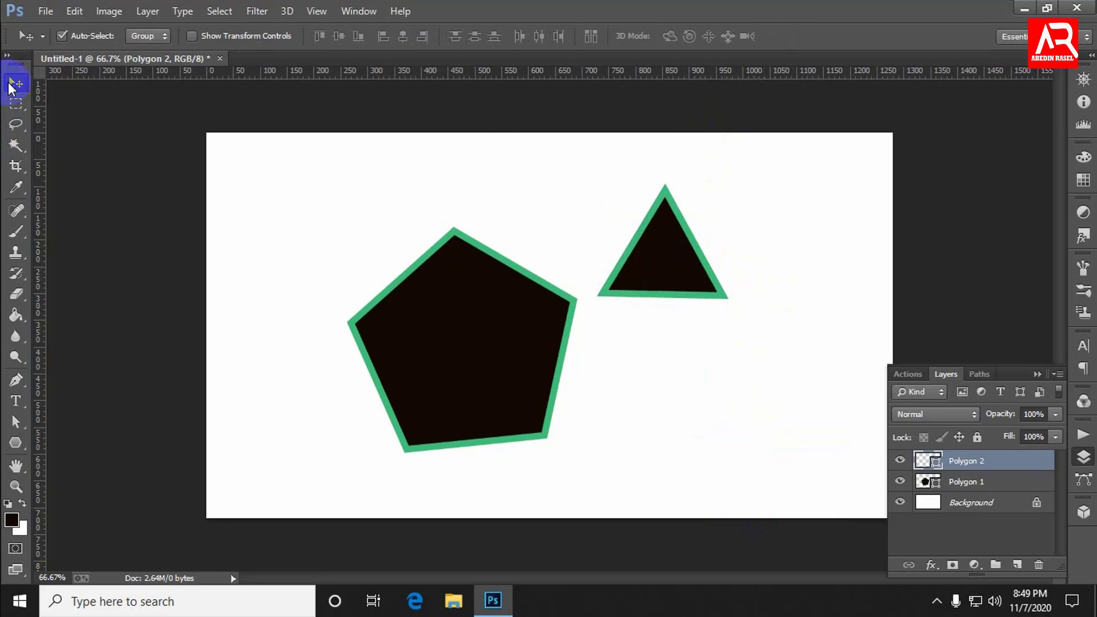
pyautogui.moveTo(674, 260); pyautogui.dragTo(714, 368)
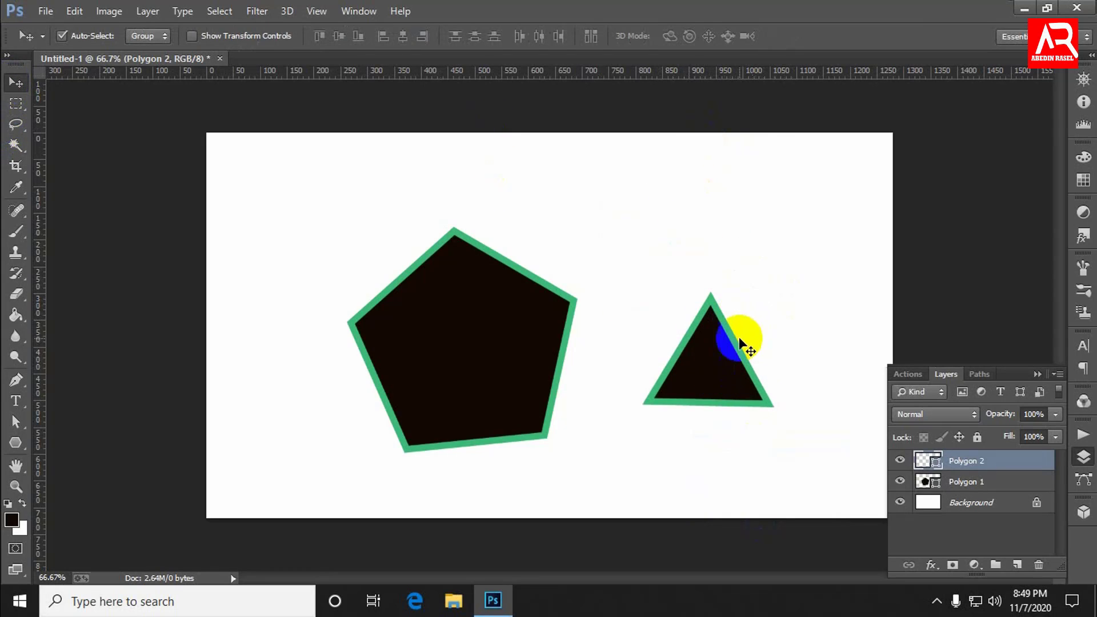
# Create a polygon with 7 sides, 245.69 × 215.69 px, above the triangle using the Polygon Tool's exact-size dialog.
pyautogui.click(15, 442)
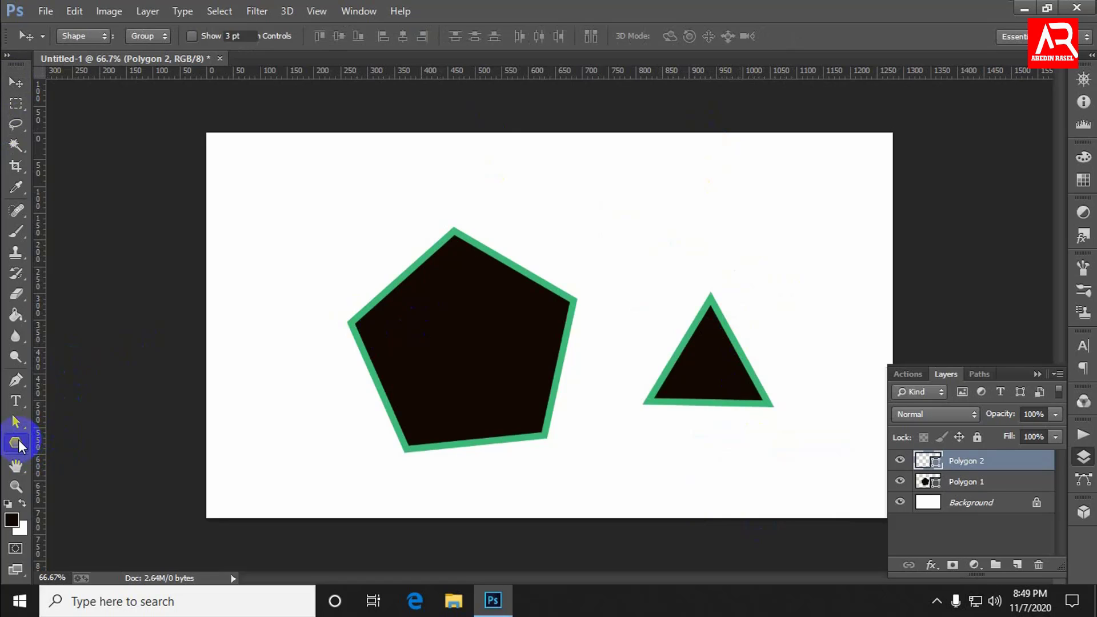
pyautogui.click(601, 35)
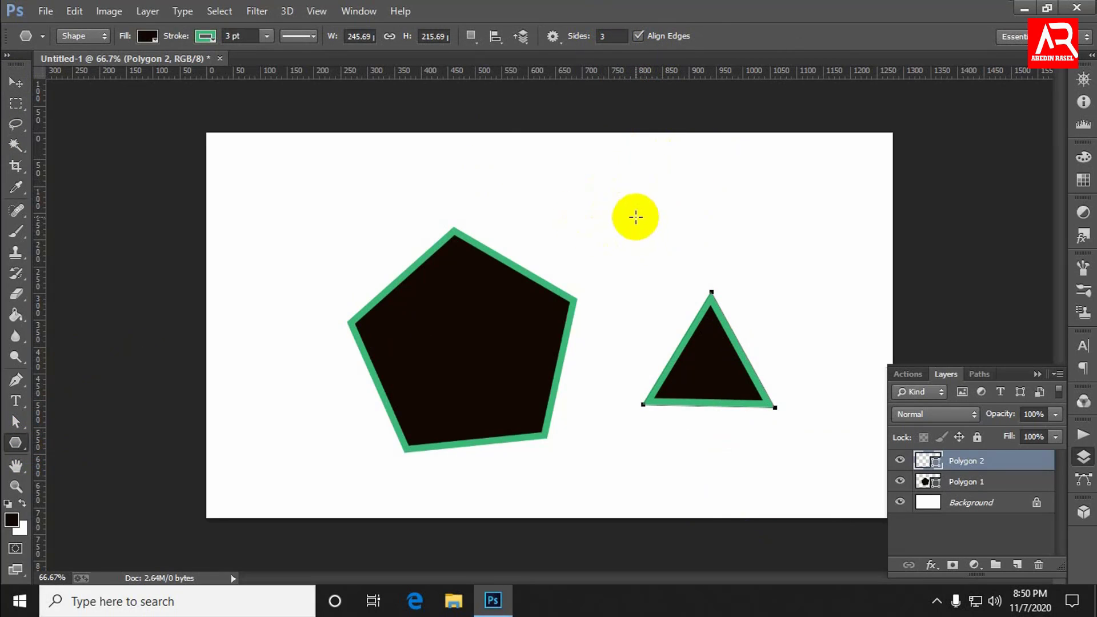
pyautogui.click(636, 213)
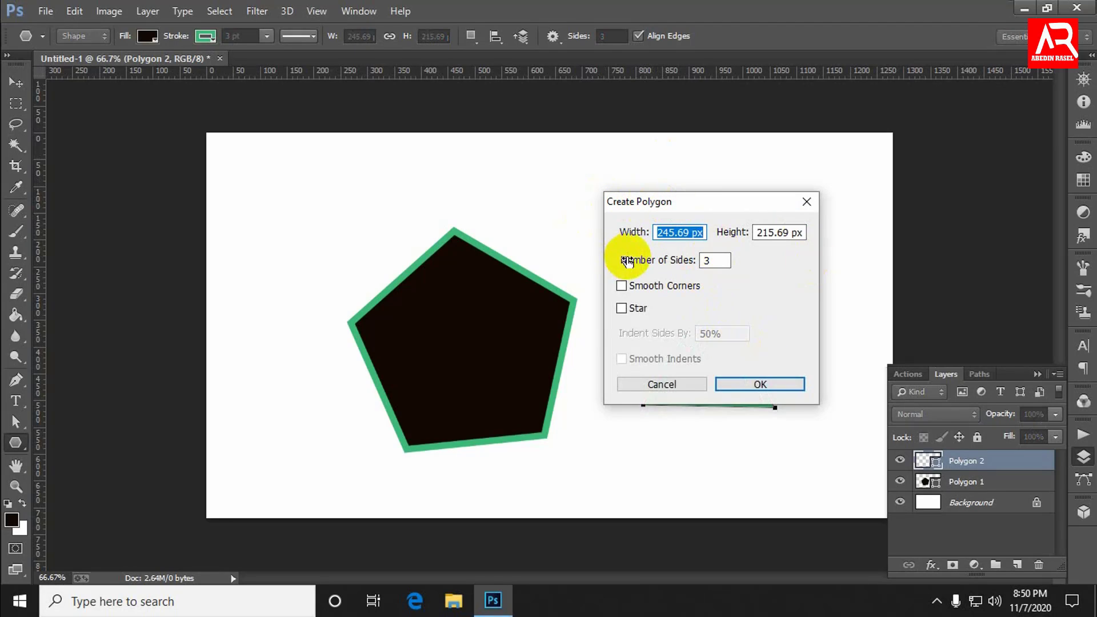
pyautogui.click(731, 261)
pyautogui.press('BackSpace')
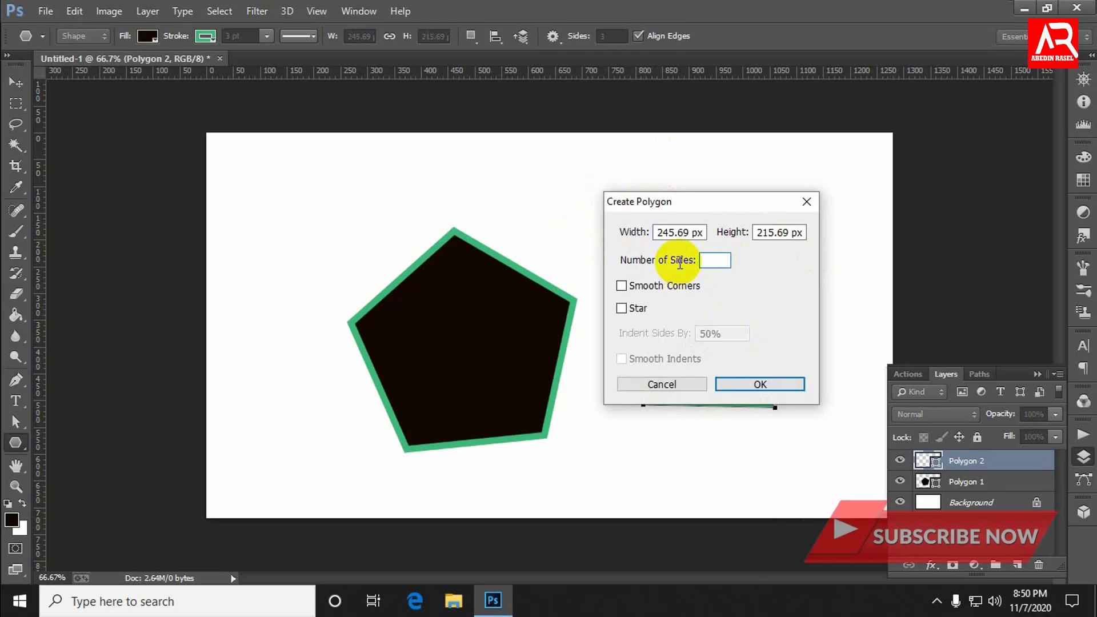
pyautogui.moveTo(679, 262); pyautogui.dragTo(673, 266)
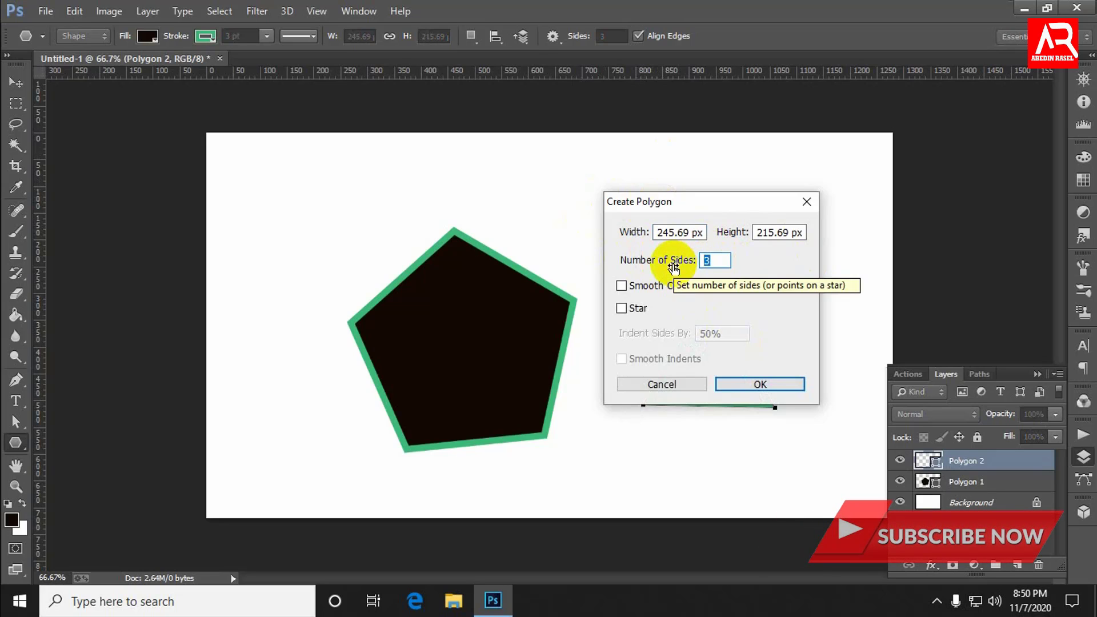
pyautogui.write('7')
pyautogui.click(768, 384)
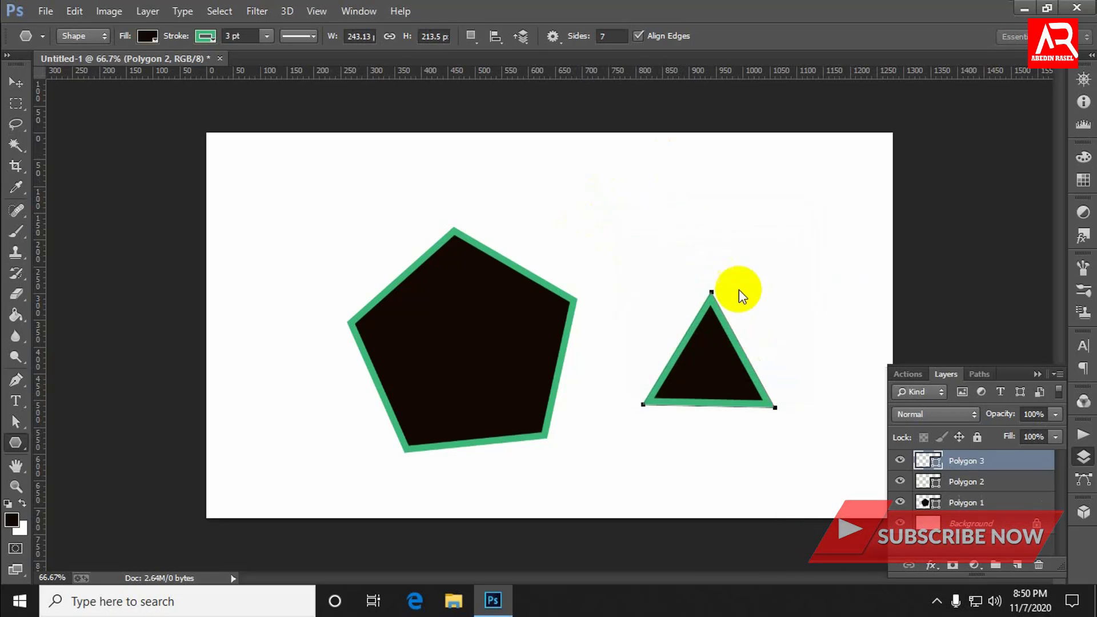
# Move the seven-sided polygon up so it sits clear above the triangle.
pyautogui.click(16, 82)
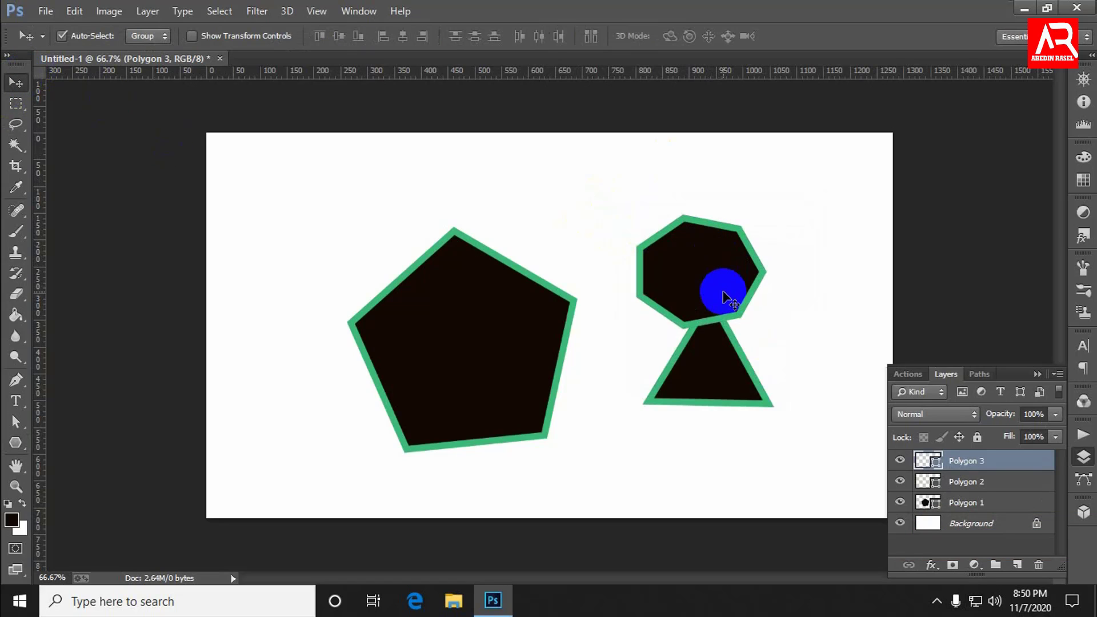
pyautogui.moveTo(730, 297); pyautogui.dragTo(720, 251)
pyautogui.click(680, 215)
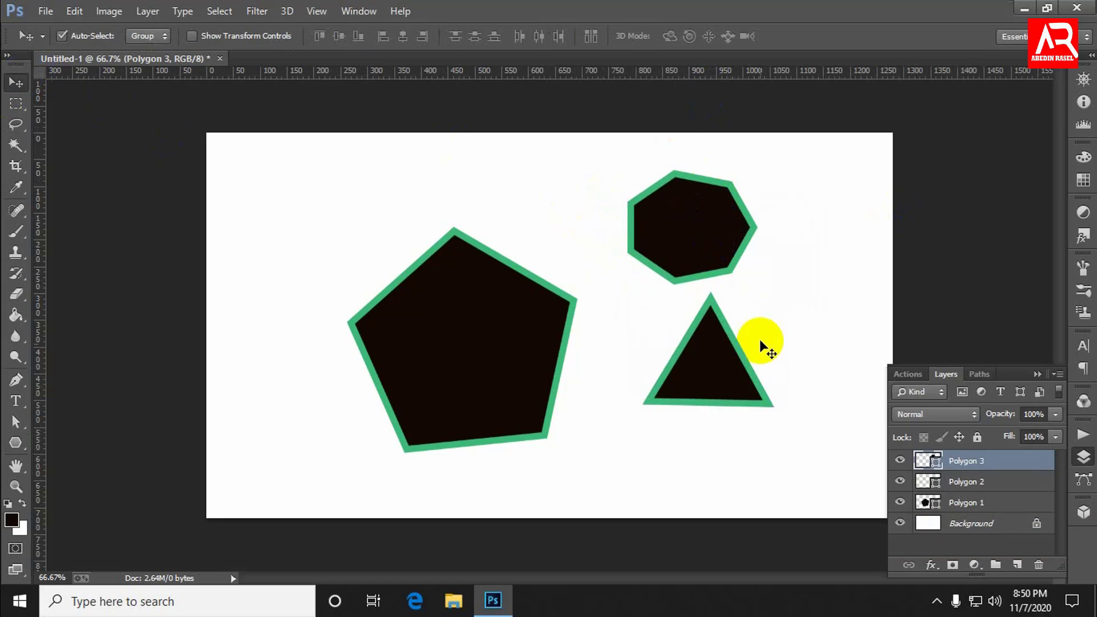
pyautogui.click(717, 360)
pyautogui.click(948, 374)
pyautogui.click(680, 216)
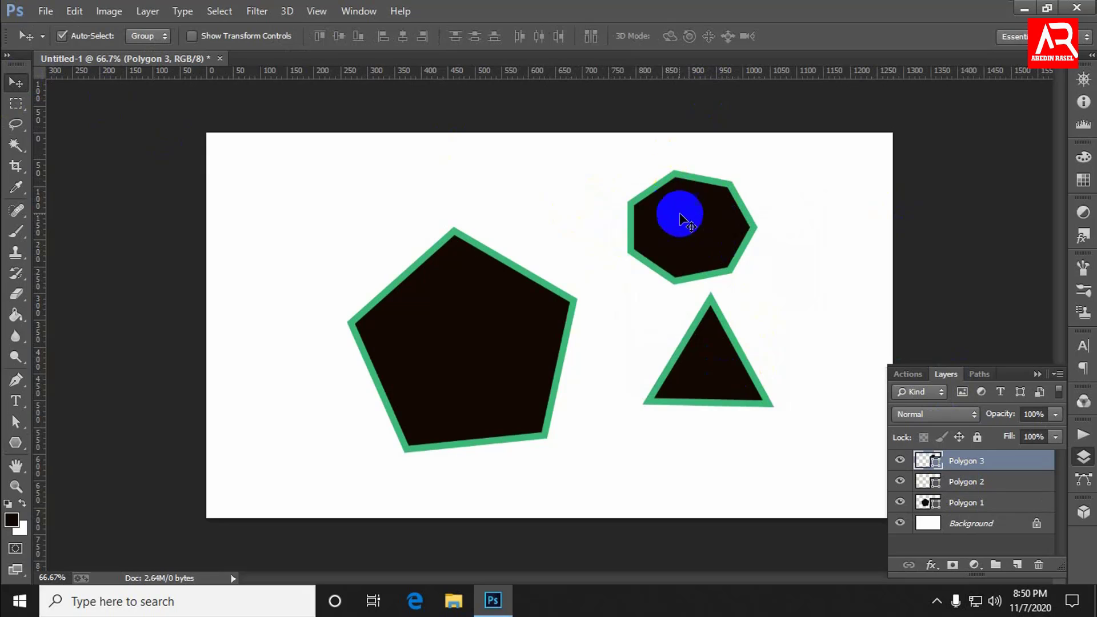
pyautogui.click(674, 185)
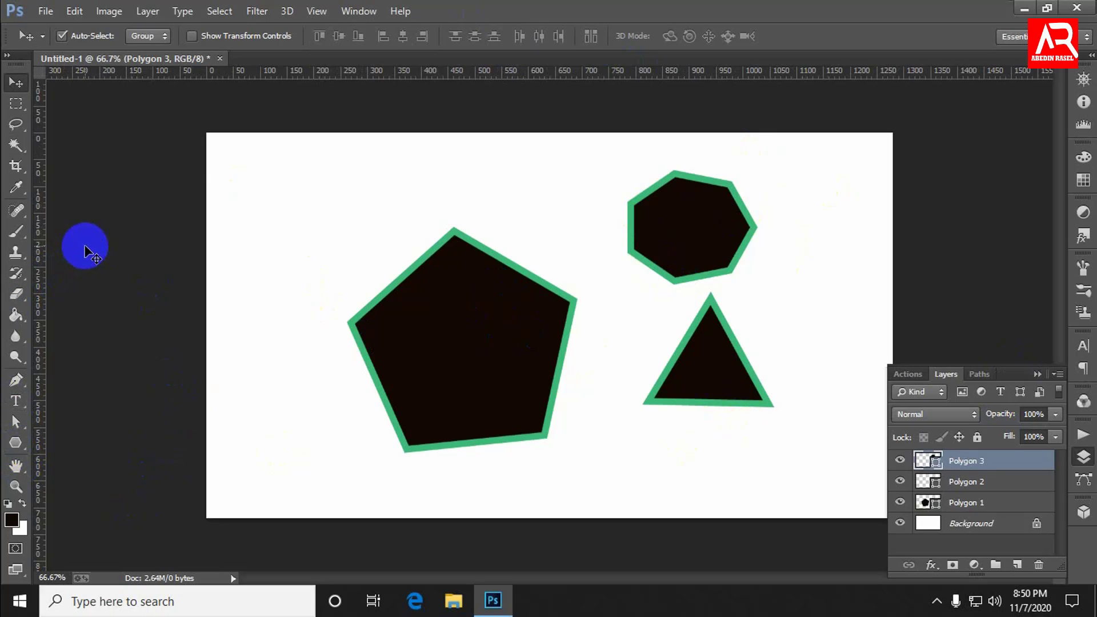
# Delete the three polygon layers, leaving only the Background layer.
pyautogui.rightClick(19, 444)
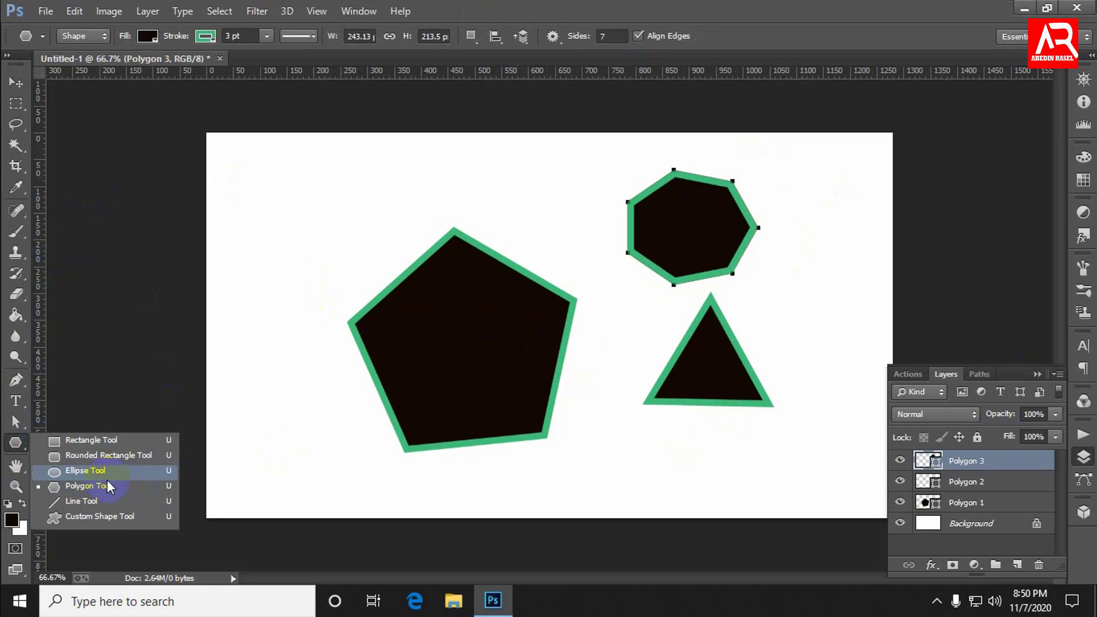
pyautogui.click(980, 473)
pyautogui.keyDown('shift'); pyautogui.click(987, 486); pyautogui.keyUp('shift')
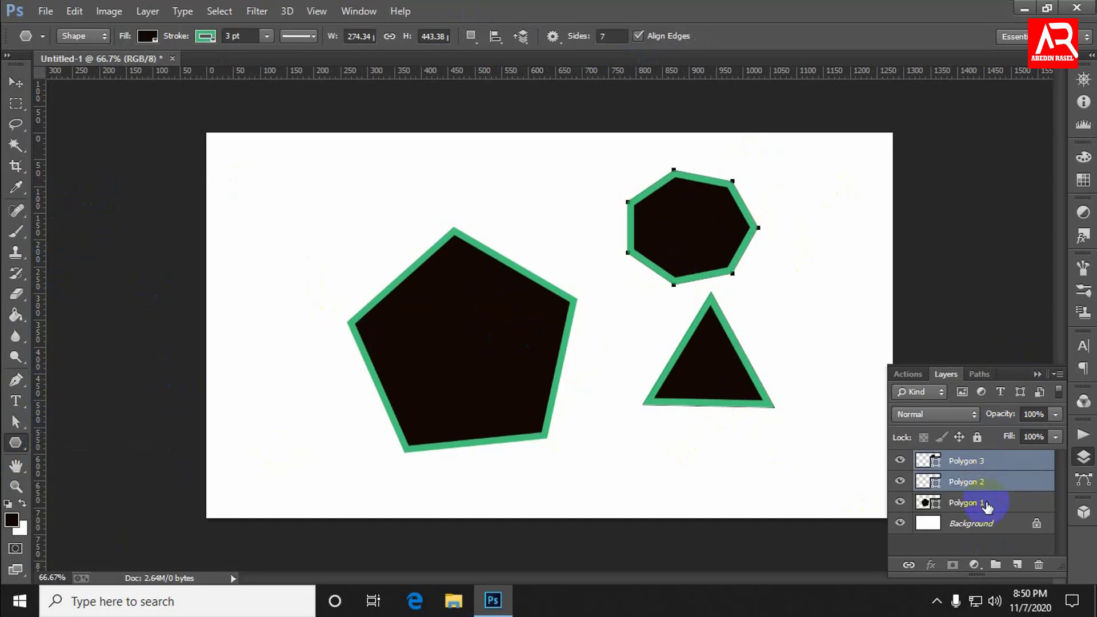
pyautogui.keyDown('shift'); pyautogui.click(987, 503); pyautogui.keyUp('shift')
pyautogui.press('Delete')
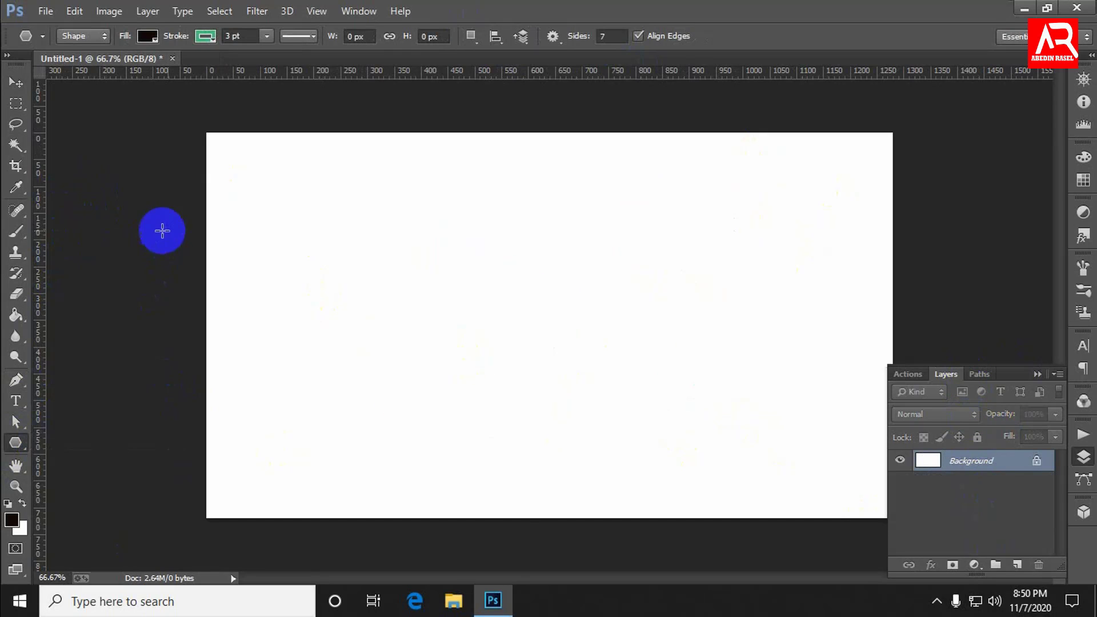
# Draw a diagonal line about 790 × 303 px with the Line Tool at 1 px weight, descending from the canvas's upper left.
pyautogui.rightClick(17, 446)
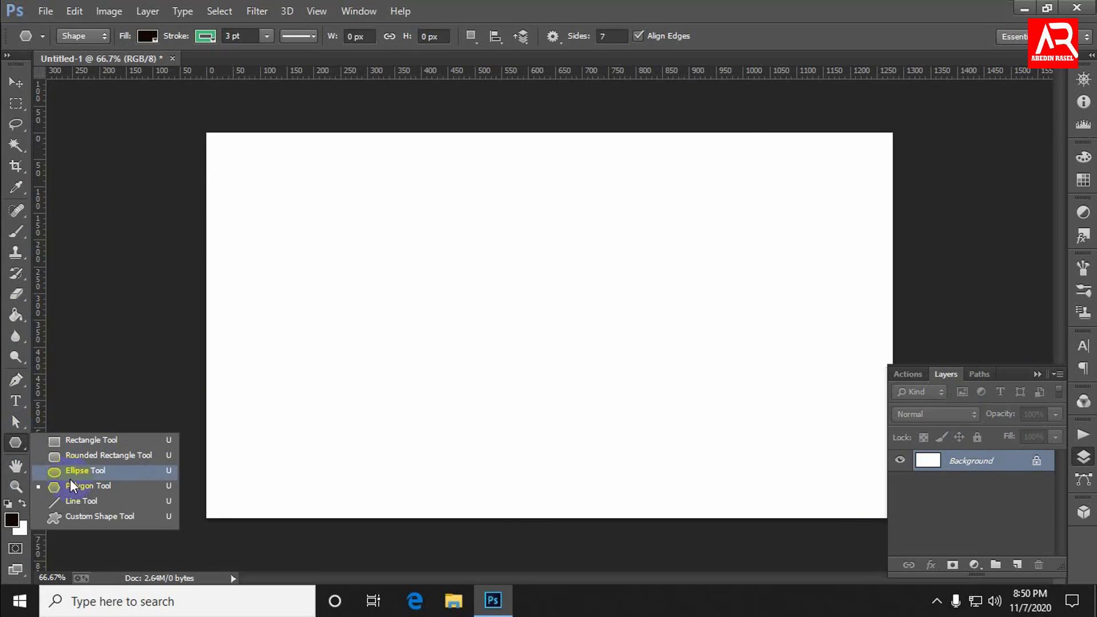
pyautogui.click(72, 498)
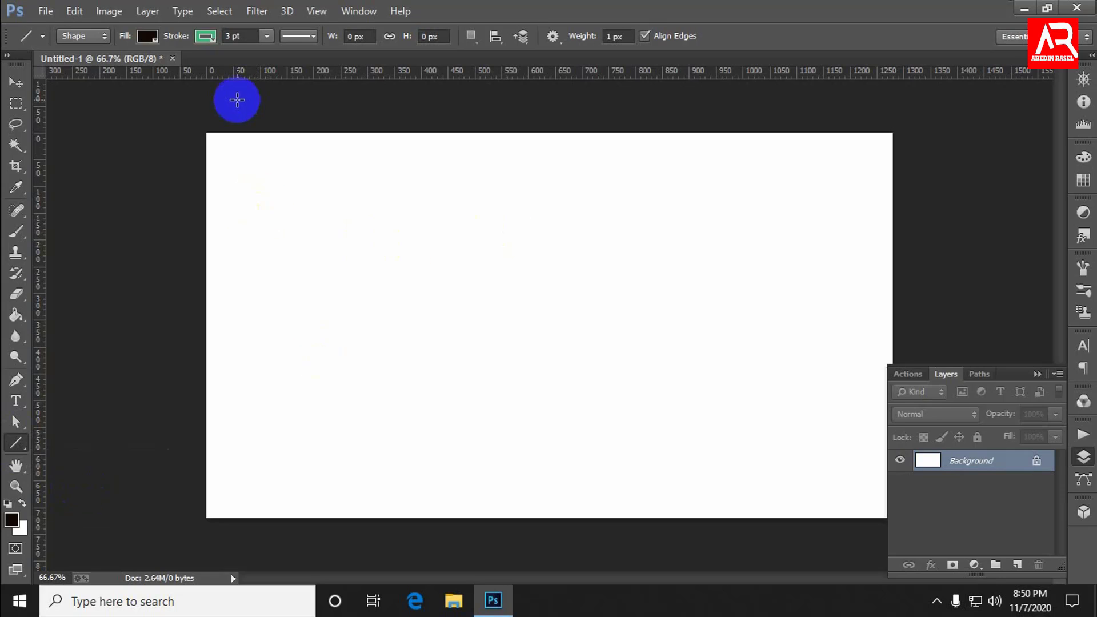
pyautogui.moveTo(265, 197); pyautogui.dragTo(688, 358)
# Apply the dashed stroke style to the line and set its stroke colour to none.
pyautogui.click(298, 36)
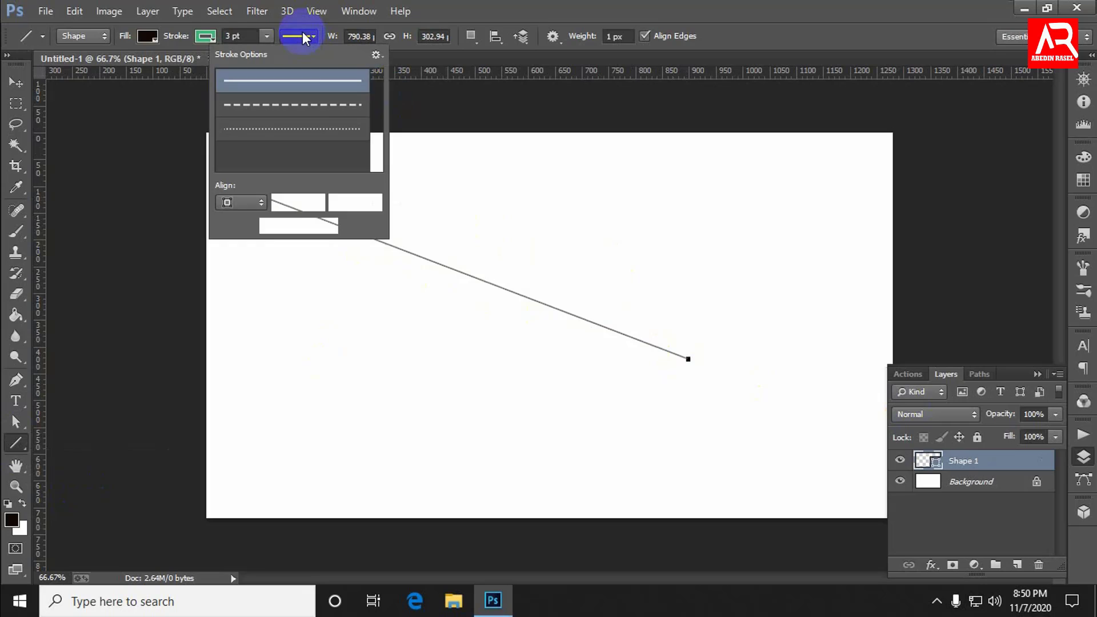
pyautogui.click(307, 108)
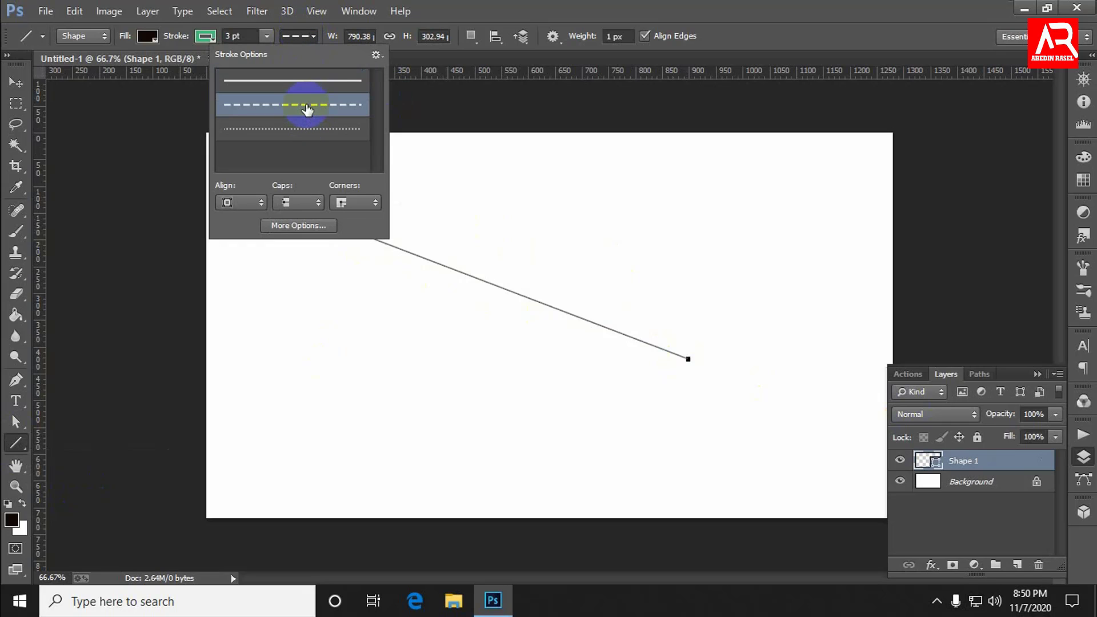
pyautogui.click(204, 36)
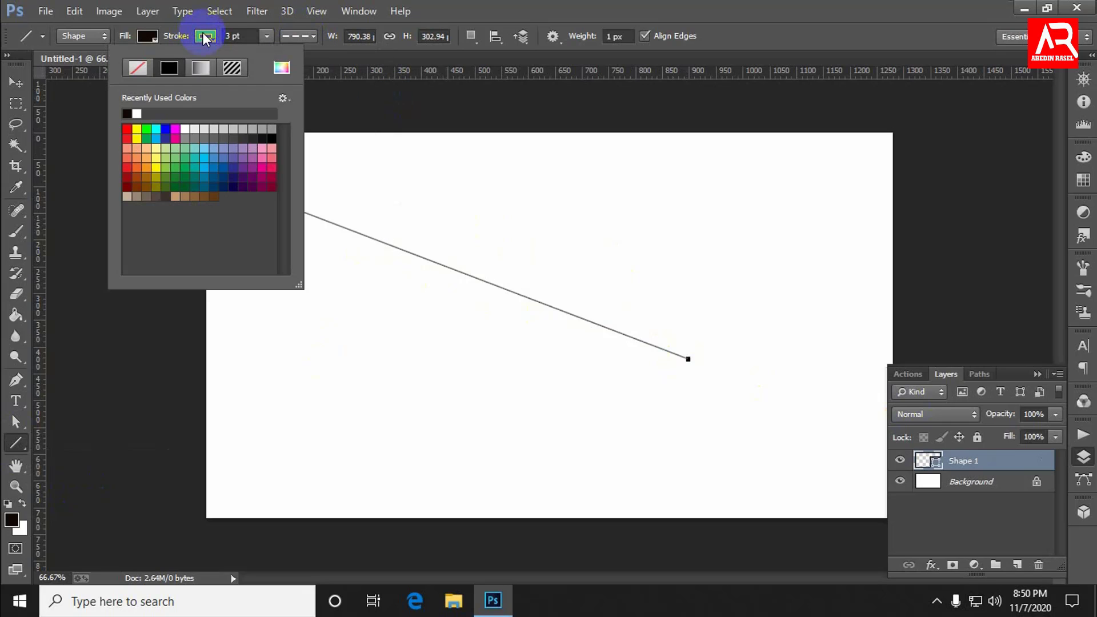
pyautogui.click(133, 68)
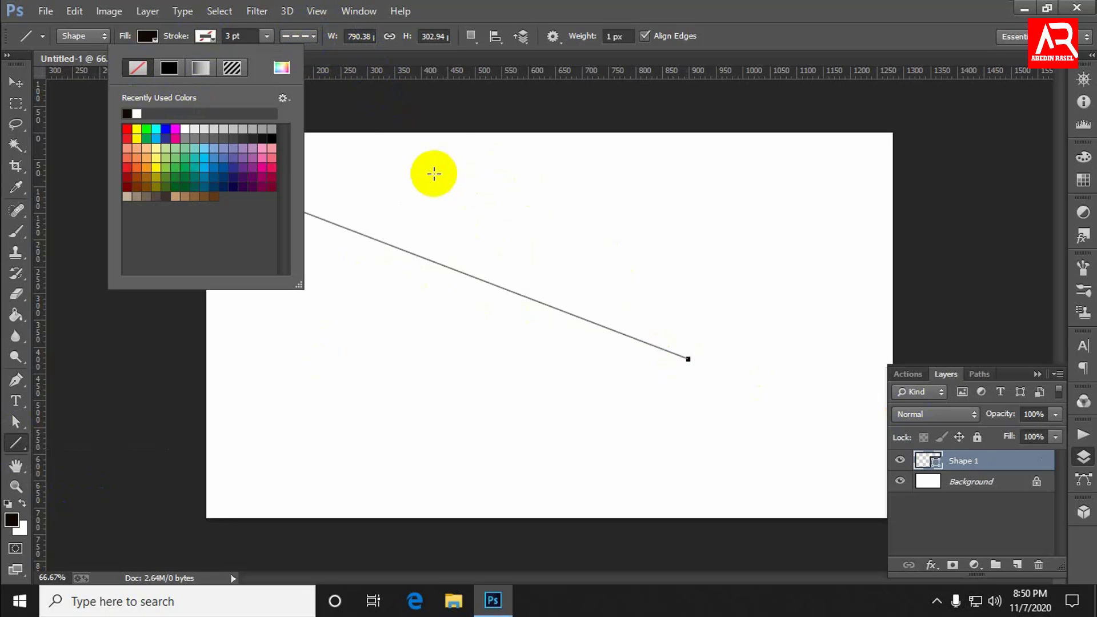
# Draw five more 1 px lines of different lengths and directions across the canvas.
pyautogui.moveTo(434, 173)
pyautogui.mouseDown()
pyautogui.moveTo(710, 294)
pyautogui.moveTo(787, 344)
pyautogui.mouseUp()
pyautogui.moveTo(351, 379)
pyautogui.mouseDown()
pyautogui.moveTo(628, 411)
pyautogui.moveTo(869, 411)
pyautogui.moveTo(827, 396)
pyautogui.mouseUp()
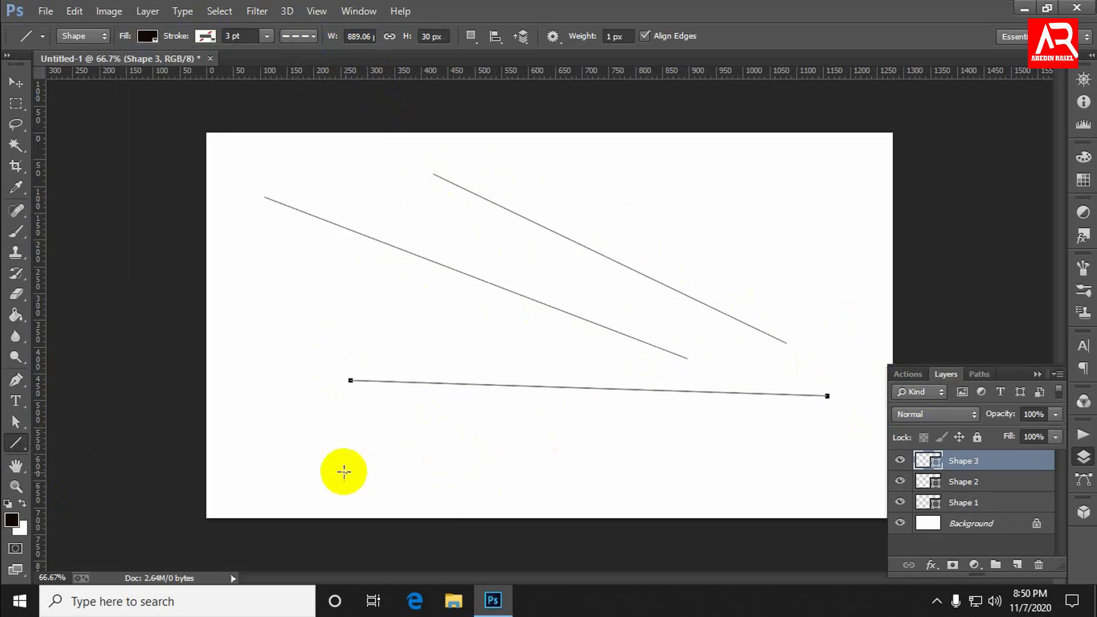
pyautogui.moveTo(345, 472); pyautogui.dragTo(241, 266)
pyautogui.moveTo(355, 275); pyautogui.dragTo(521, 343)
pyautogui.moveTo(666, 192); pyautogui.dragTo(871, 199)
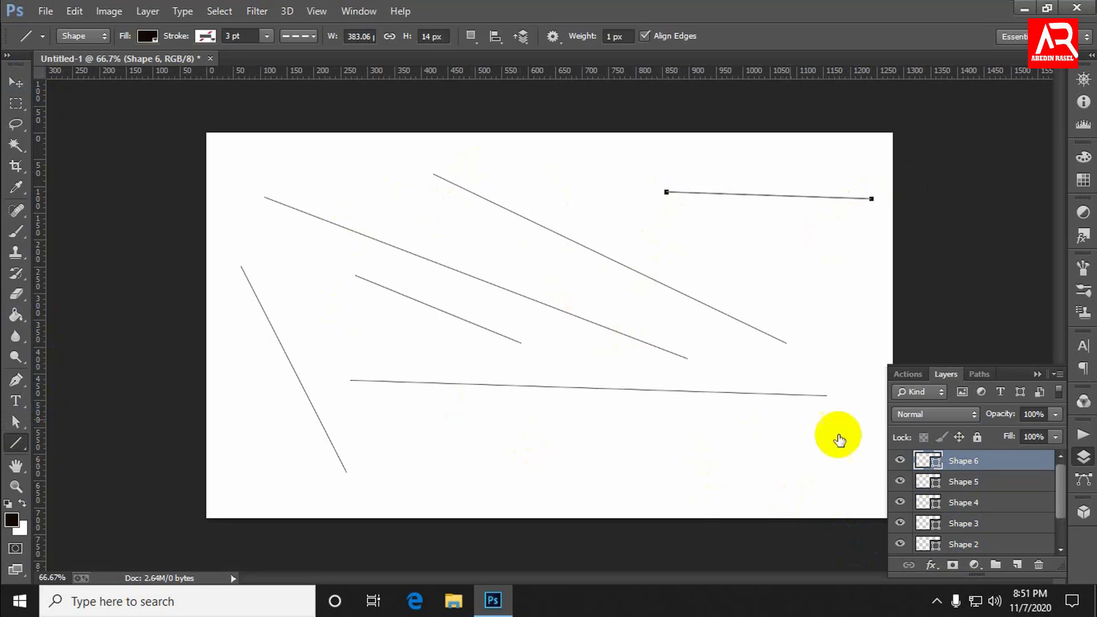
# Delete all six line layers, Shape 1 to Shape 6, leaving only the Background layer.
pyautogui.keyDown('ctrl'); pyautogui.click(959, 481); pyautogui.keyUp('ctrl')
pyautogui.keyDown('ctrl'); pyautogui.click(962, 524); pyautogui.keyUp('ctrl')
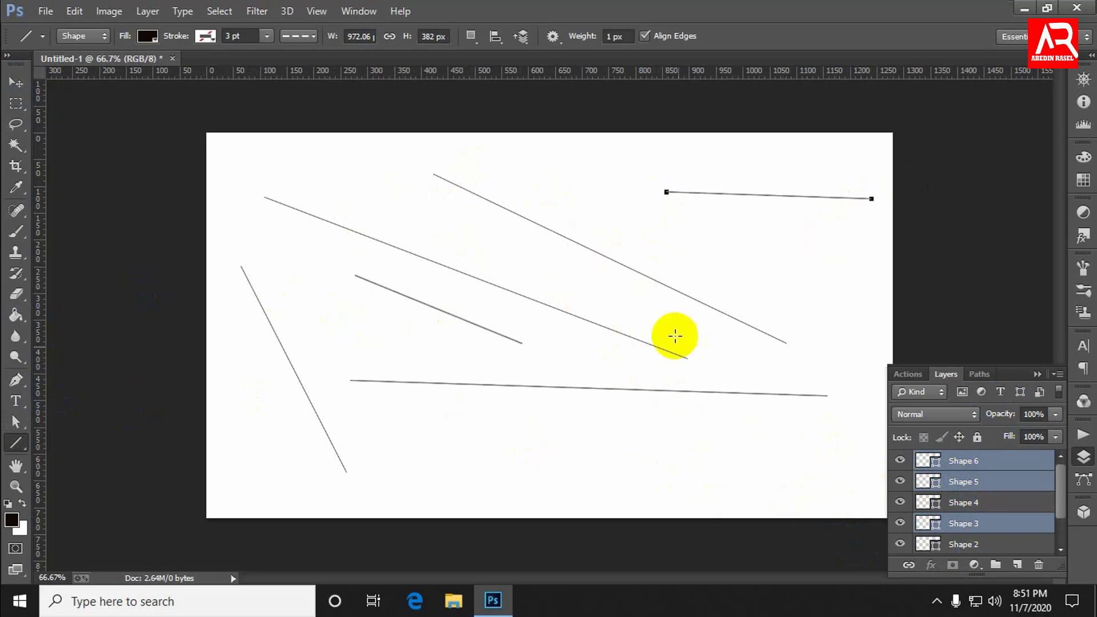
pyautogui.keyDown('ctrl'); pyautogui.click(979, 505); pyautogui.keyUp('ctrl')
pyautogui.scroll(-1, 978, 526)
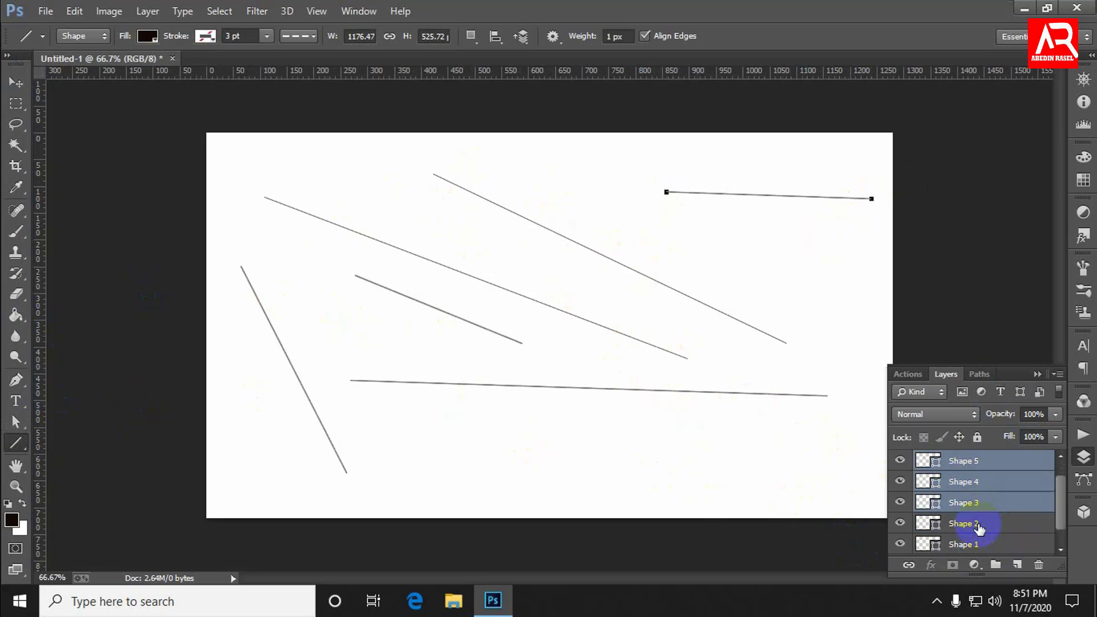
pyautogui.keyDown('ctrl'); pyautogui.click(962, 523); pyautogui.keyUp('ctrl')
pyautogui.scroll(-1, 977, 526)
pyautogui.keyDown('ctrl'); pyautogui.click(977, 523); pyautogui.keyUp('ctrl')
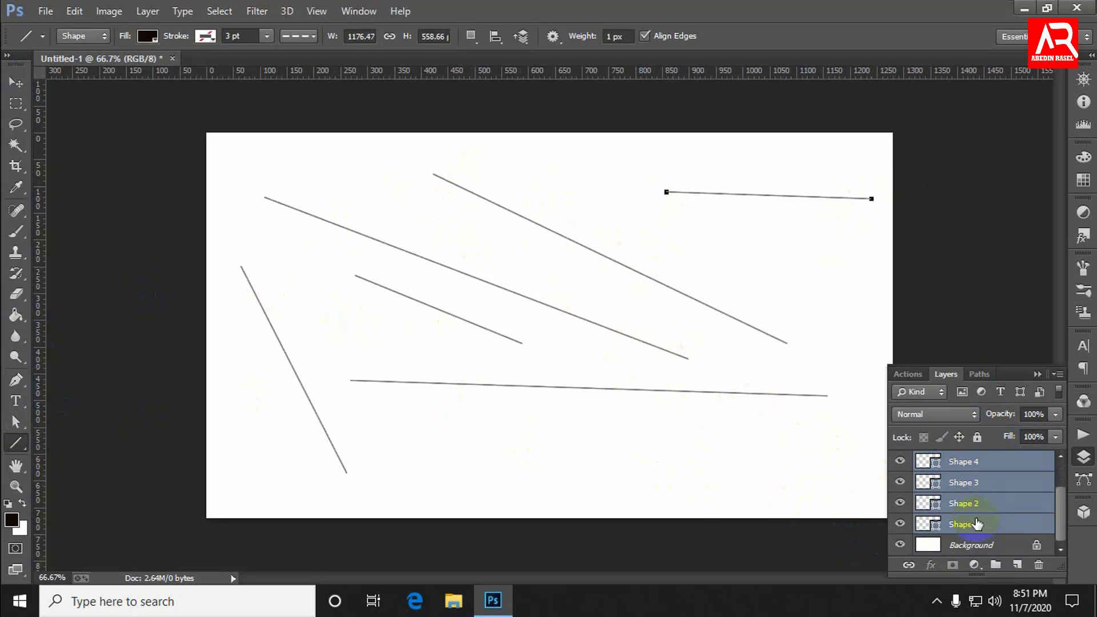
pyautogui.press('Delete')
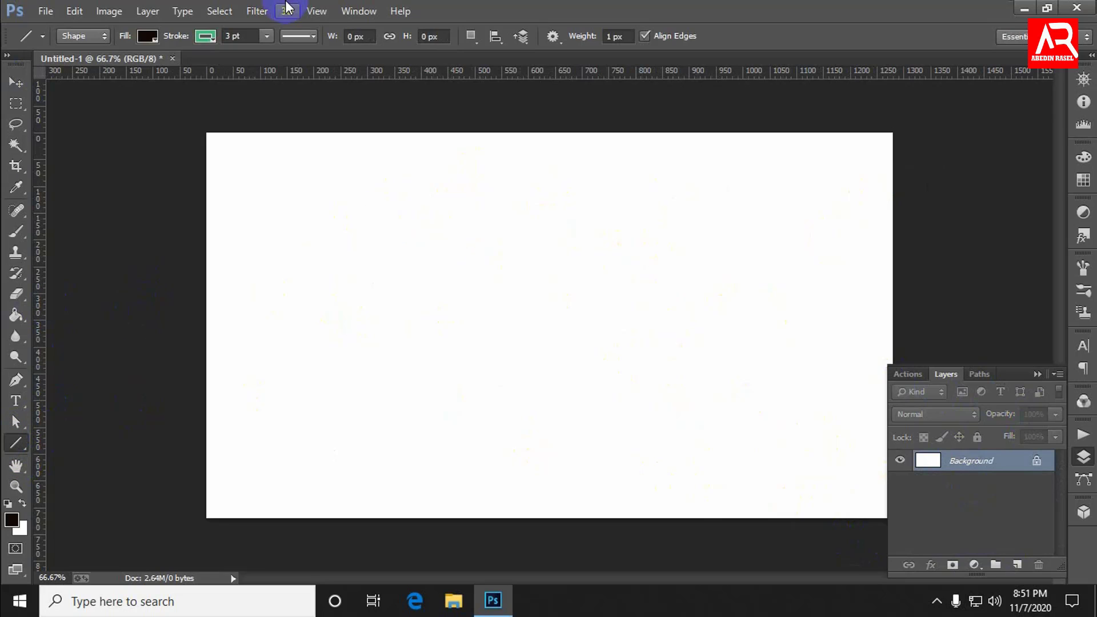
# Set the line weight to 10 px and draw a diagonal line about 517 × 334 px and a nearly level one about 616 × 39 px.
pyautogui.click(614, 36)
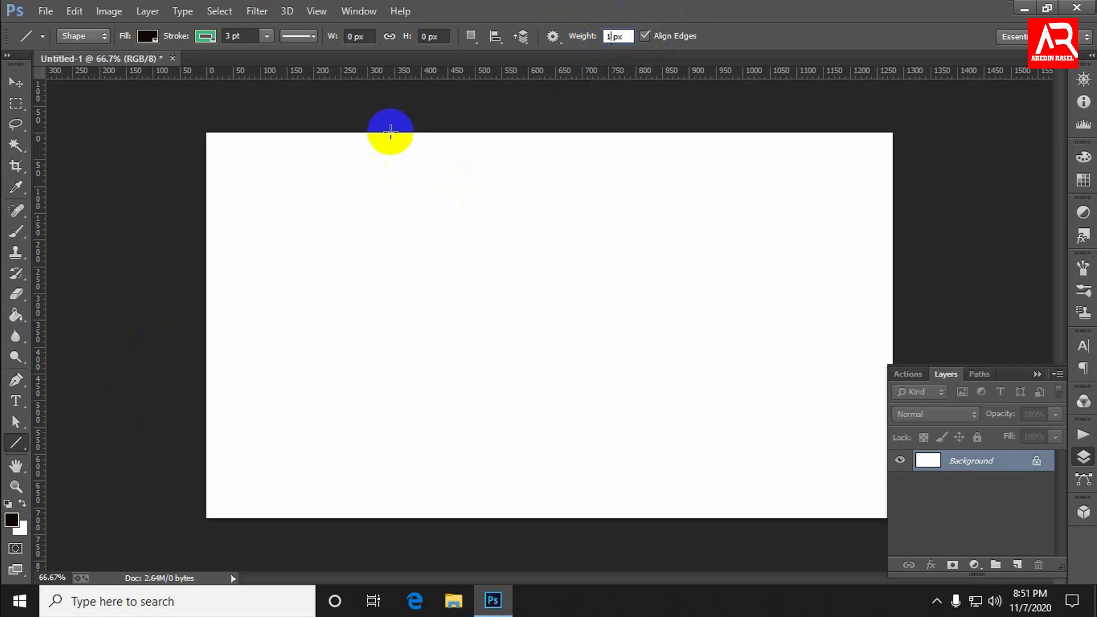
pyautogui.click(605, 34)
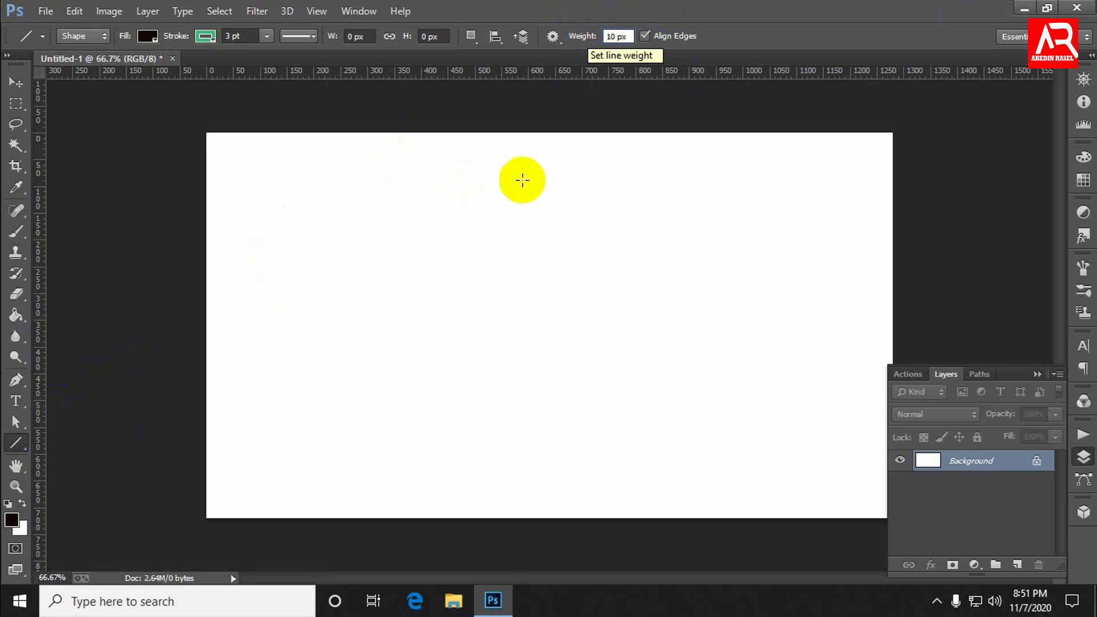
pyautogui.moveTo(374, 224); pyautogui.dragTo(648, 398)
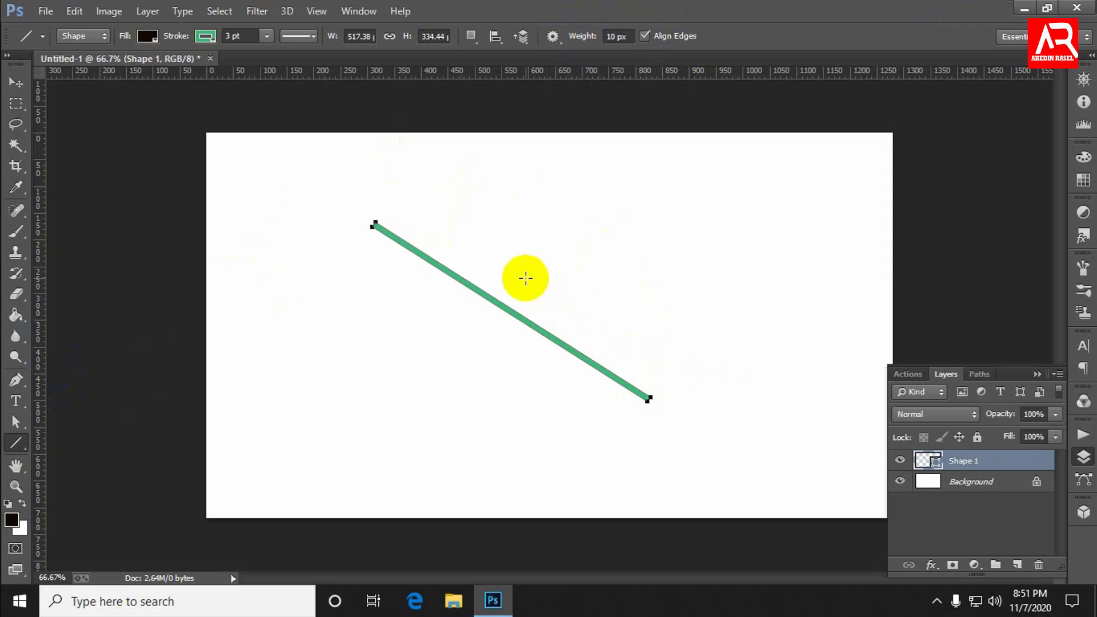
pyautogui.moveTo(525, 278); pyautogui.dragTo(855, 263)
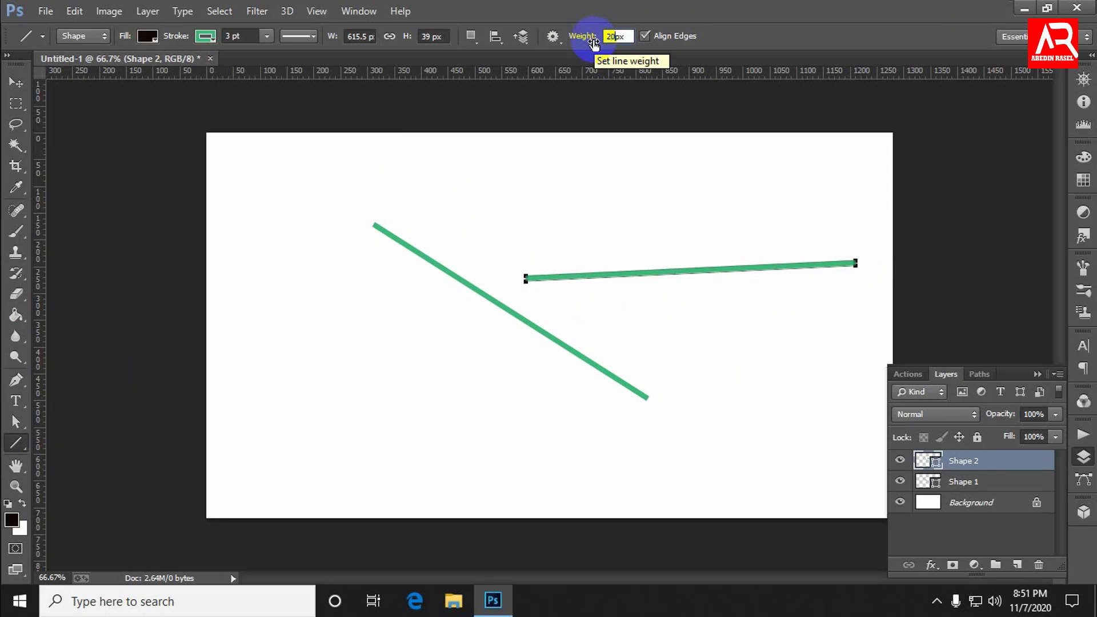
# Draw a 20 px weight line about 437 × 285 px at the lower left and a 5 px weight line about 469 × 185 px below the level line.
pyautogui.moveTo(289, 334); pyautogui.dragTo(519, 477)
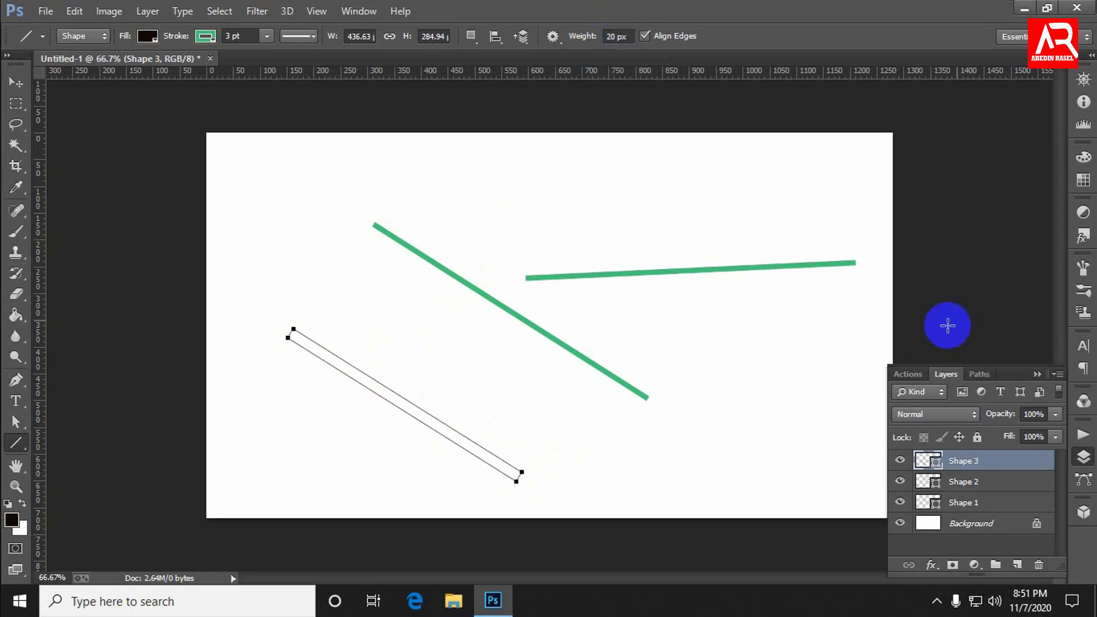
pyautogui.click(615, 36)
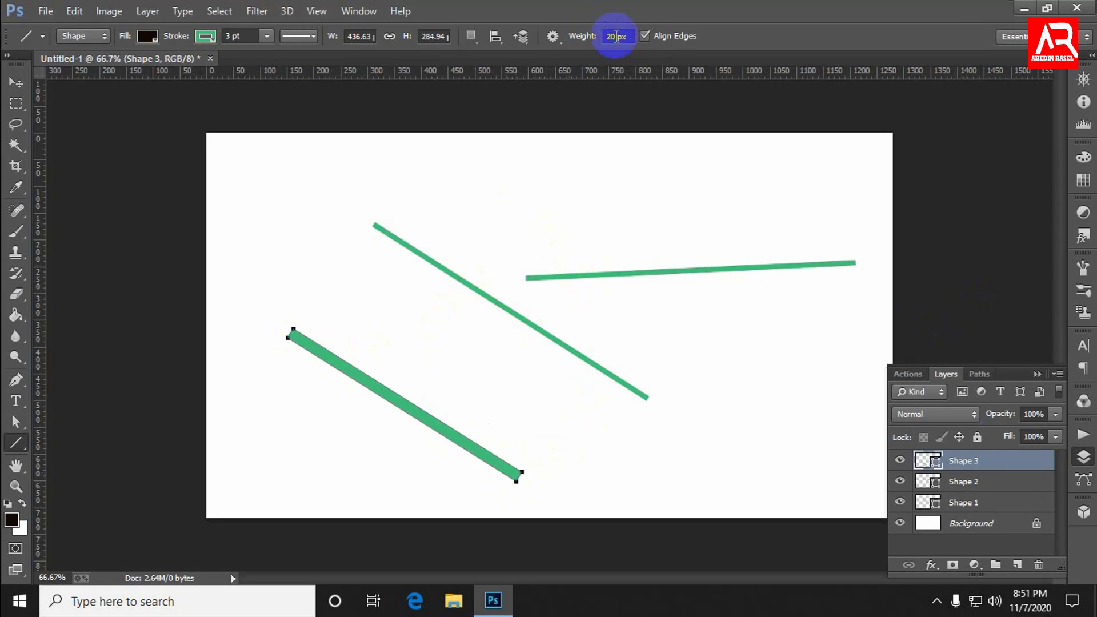
pyautogui.write('5')
pyautogui.press('Return')
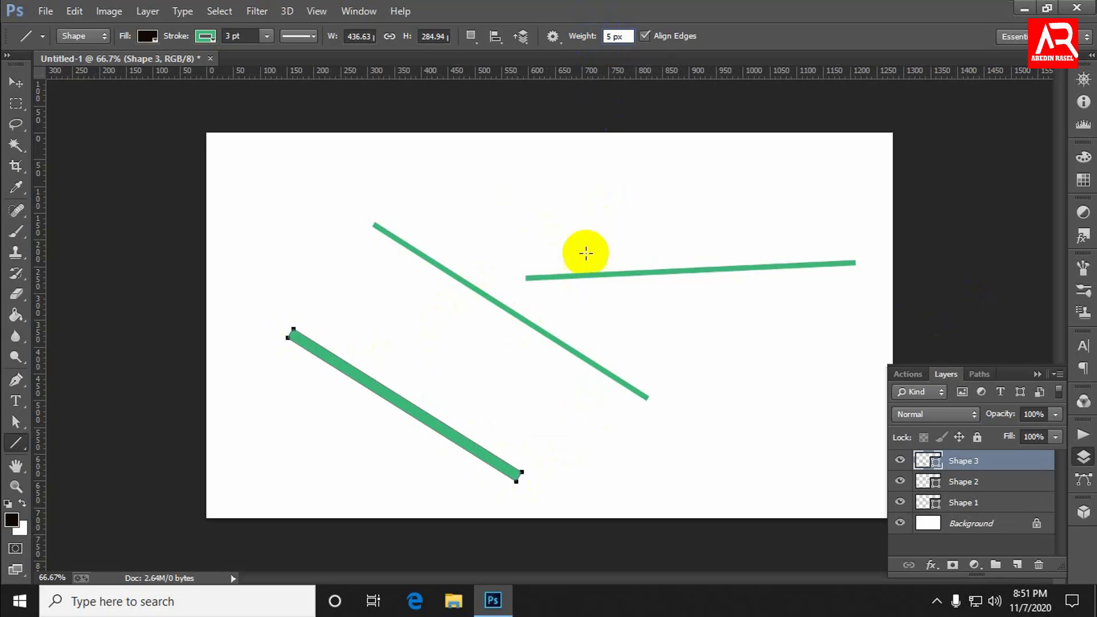
pyautogui.moveTo(575, 303); pyautogui.dragTo(827, 399)
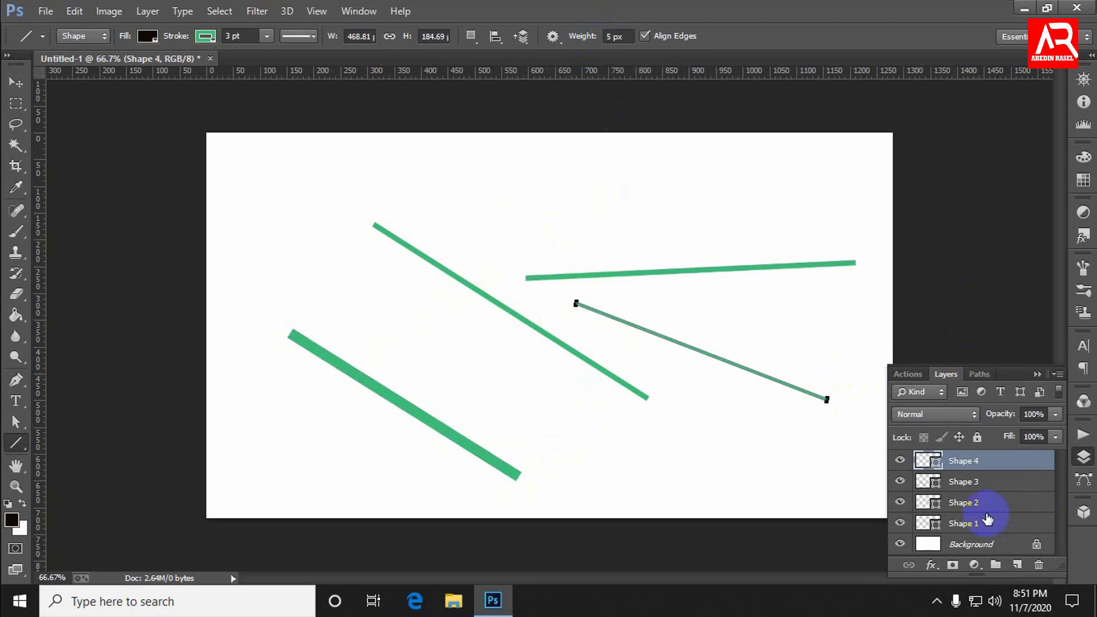
# Delete the four line layers, Shape 1 to Shape 4, leaving only the Background layer.
pyautogui.click(969, 490)
pyautogui.click(983, 505)
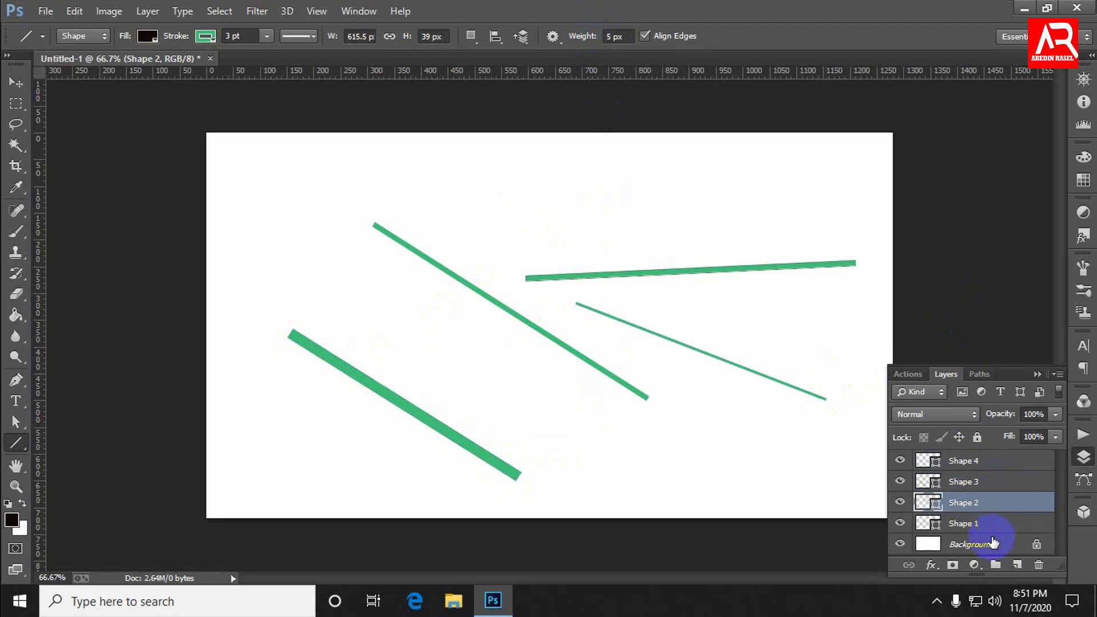
pyautogui.click(992, 543)
pyautogui.click(979, 525)
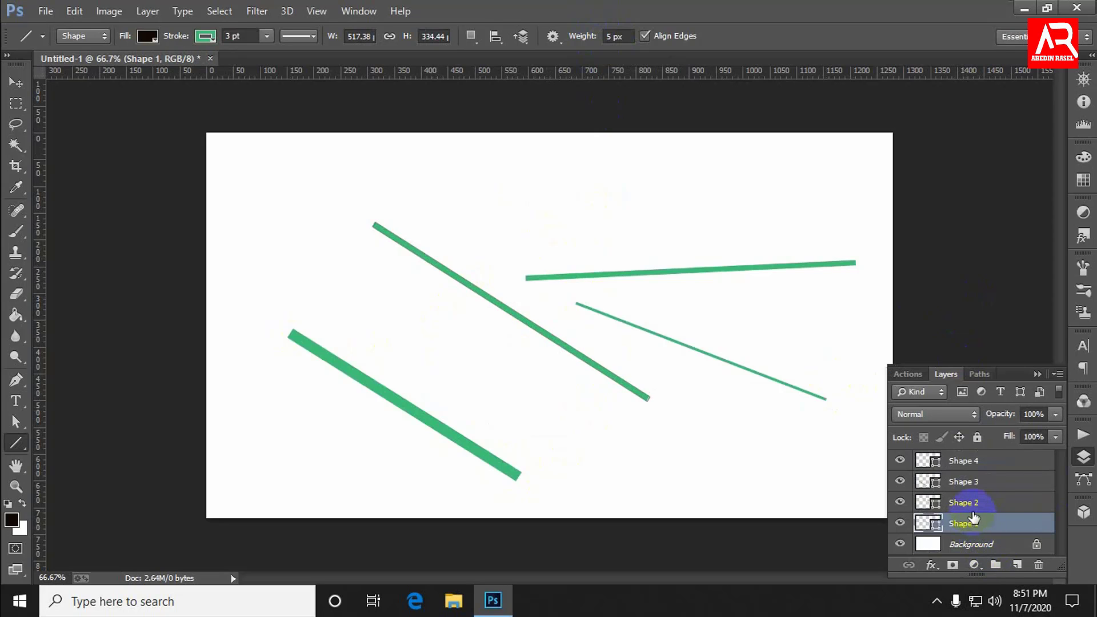
pyautogui.keyDown('shift'); pyautogui.click(968, 503); pyautogui.keyUp('shift')
pyautogui.keyDown('shift'); pyautogui.click(962, 482); pyautogui.keyUp('shift')
pyautogui.keyDown('shift'); pyautogui.click(965, 457); pyautogui.keyUp('shift')
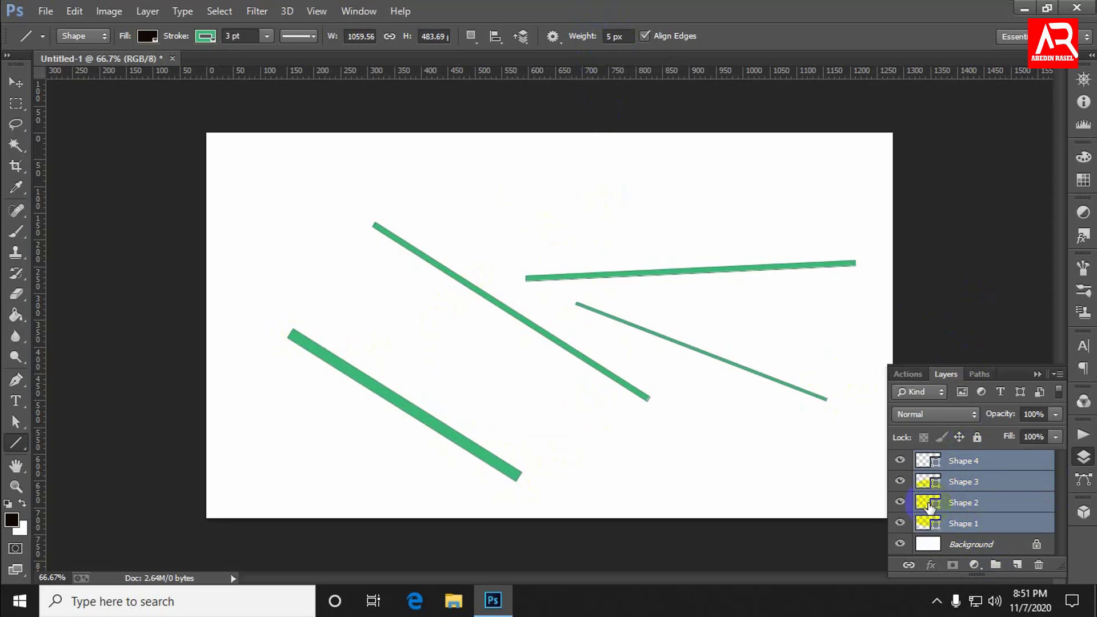
pyautogui.hotkey('ctrl', '+')
pyautogui.hotkey('ctrl', '-')
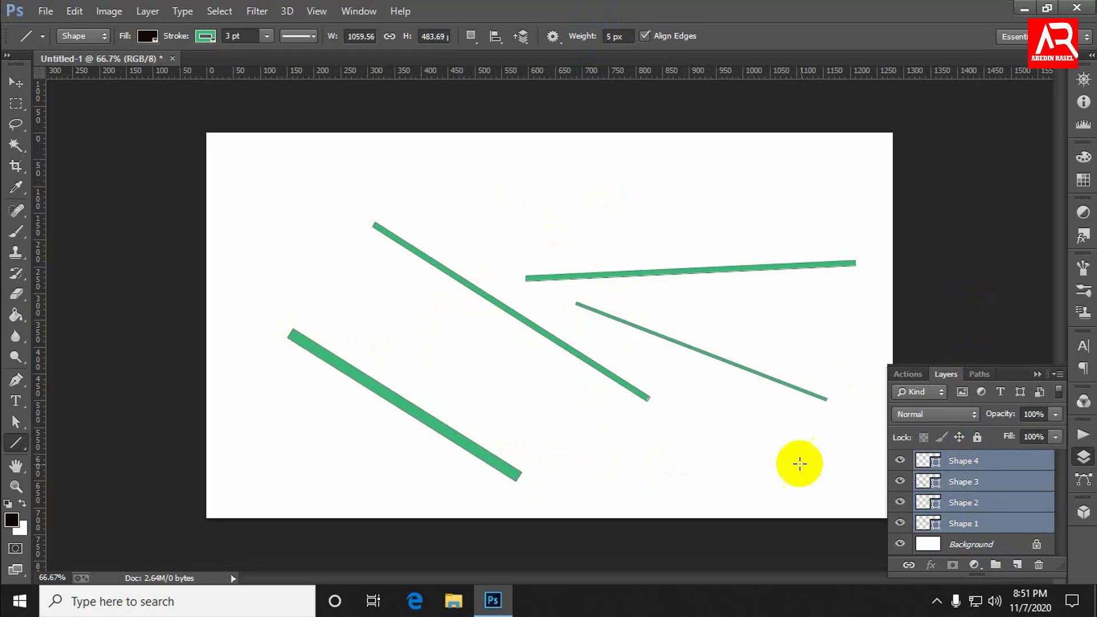
pyautogui.press('Delete')
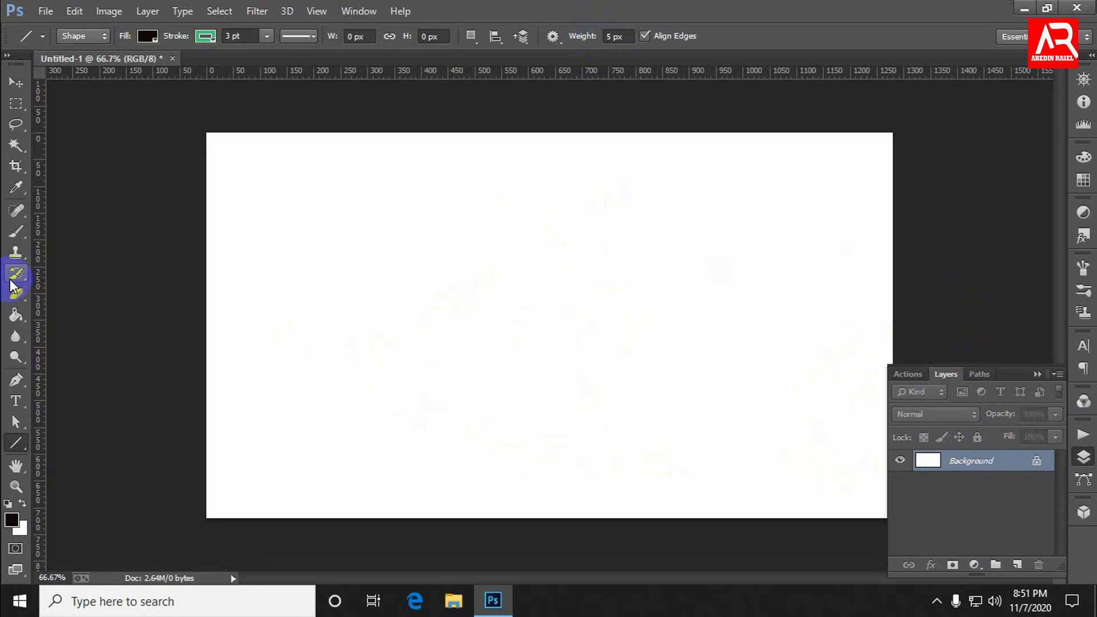
# Activate the Custom Shape tool and replace its current shape set with the complete All collection.
pyautogui.click(23, 443)
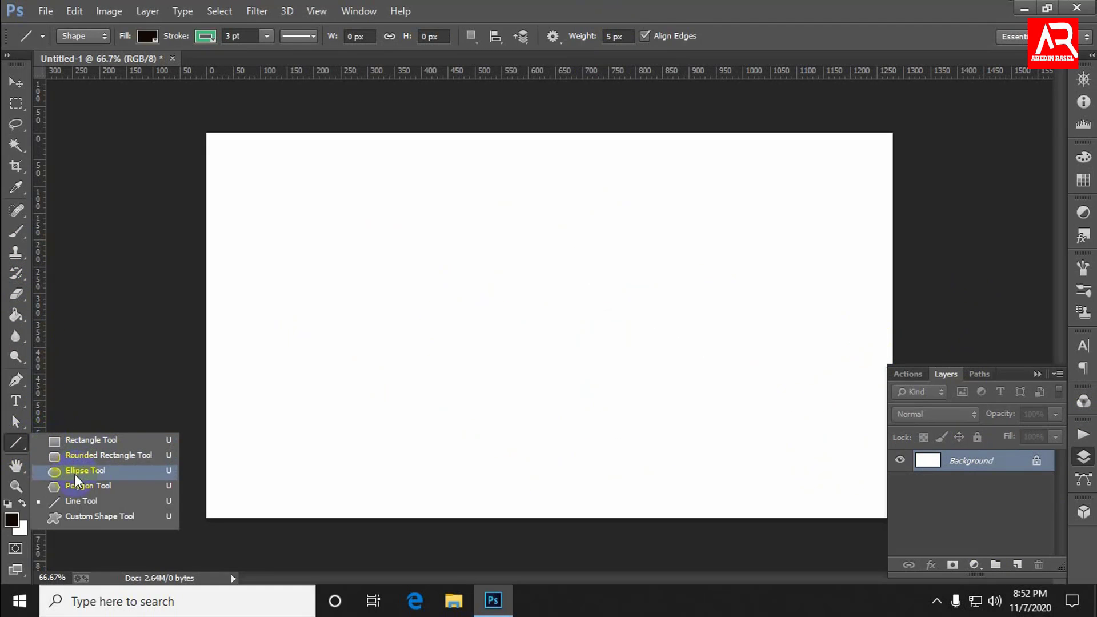
pyautogui.click(112, 522)
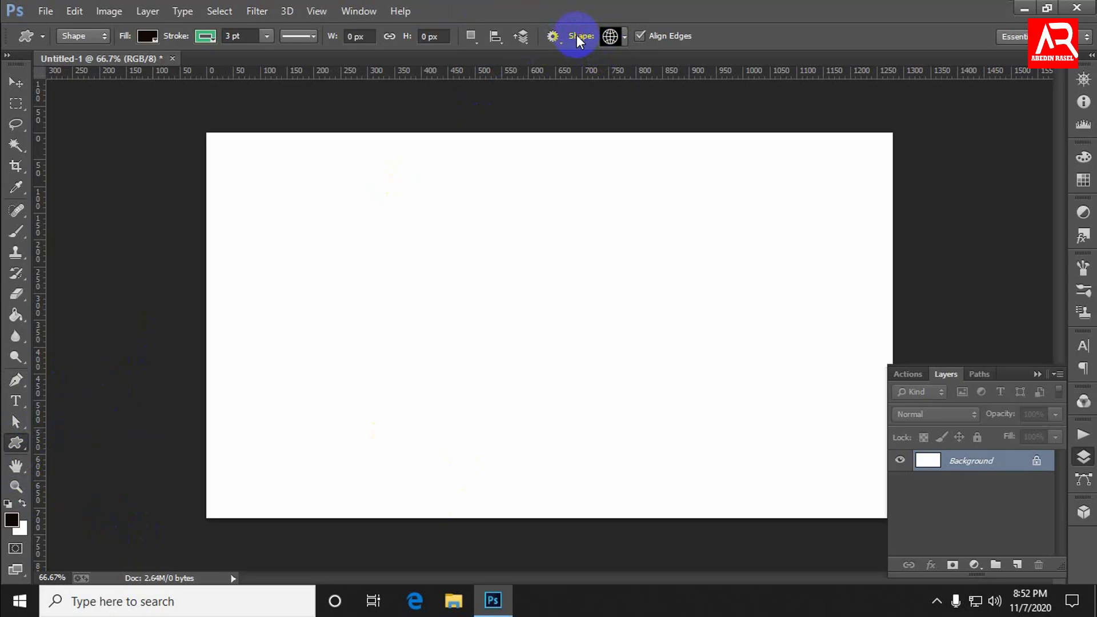
pyautogui.click(612, 35)
pyautogui.scroll(-5, 601, 92)
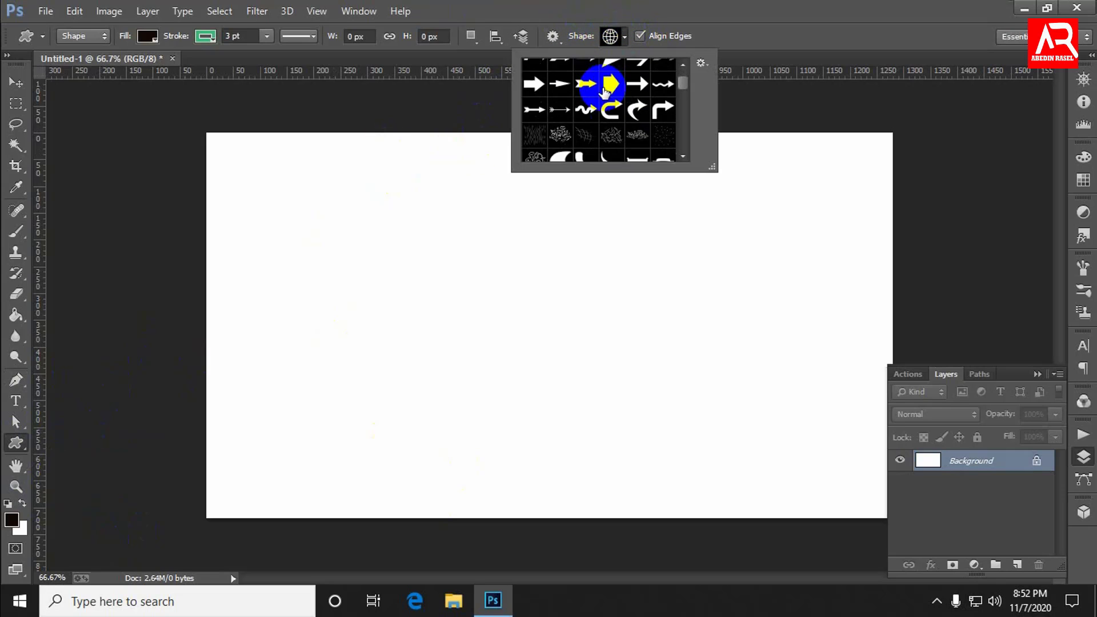
pyautogui.scroll(3, 605, 114)
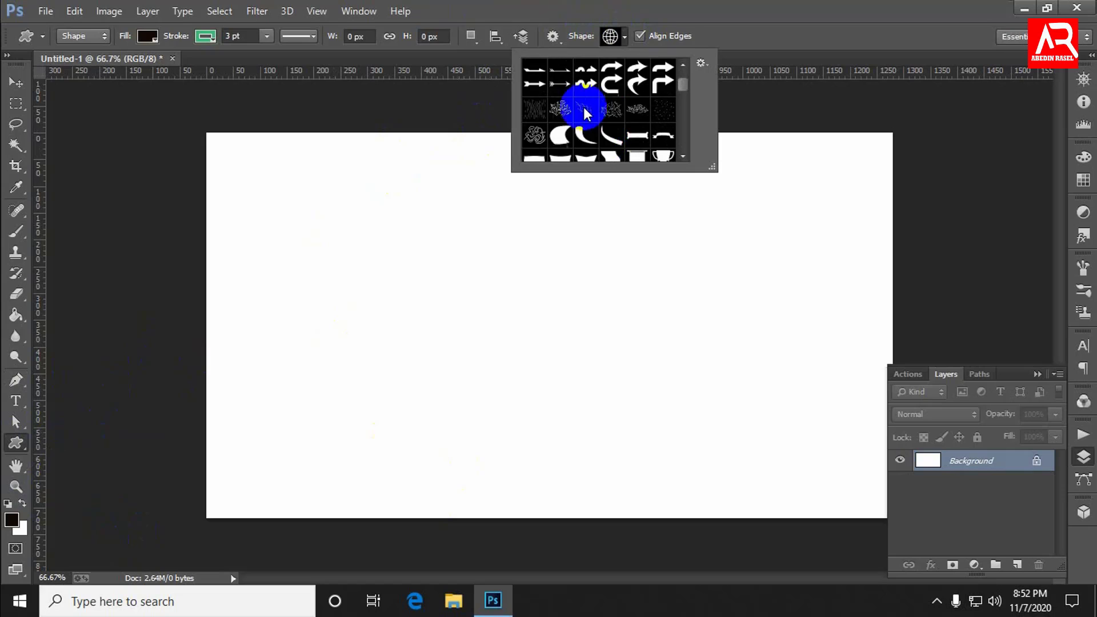
pyautogui.scroll(-2, 620, 109)
pyautogui.scroll(3, 611, 102)
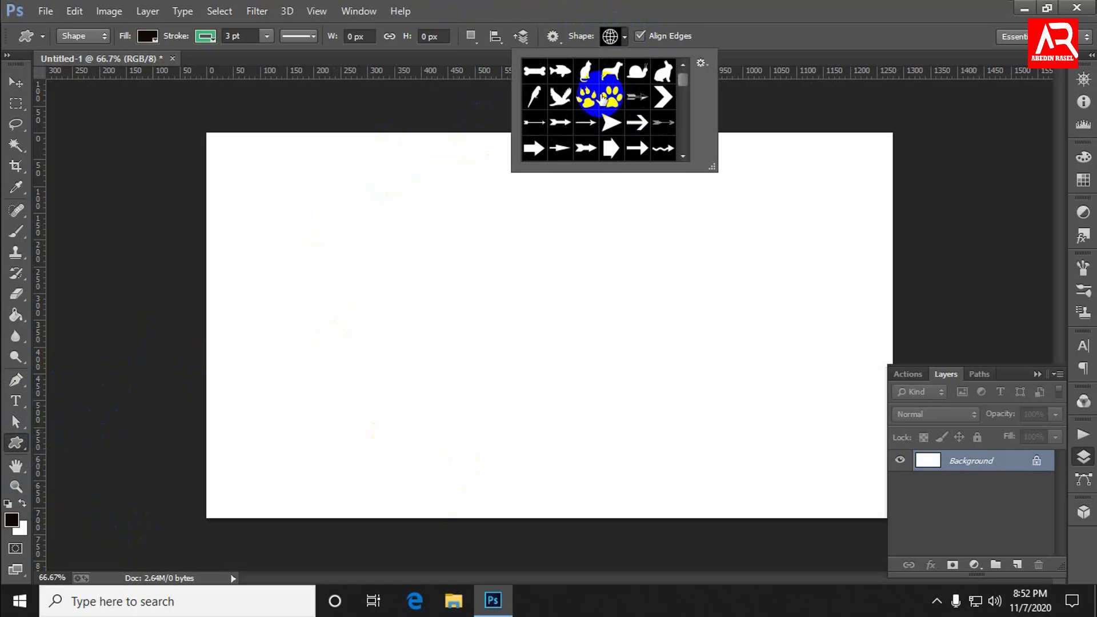
pyautogui.click(701, 64)
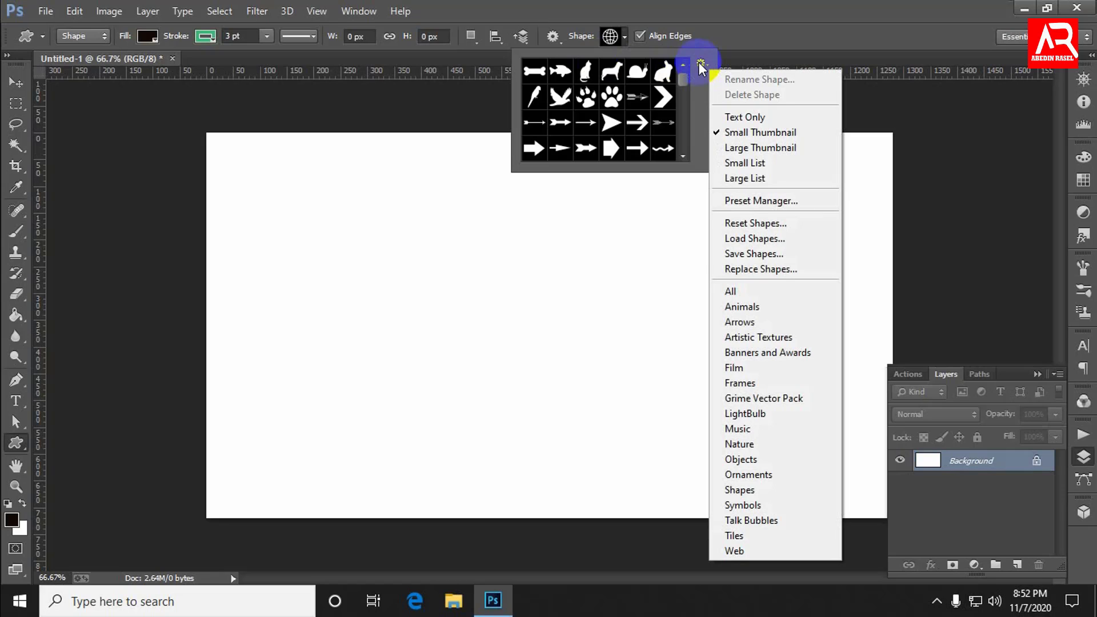
pyautogui.click(746, 293)
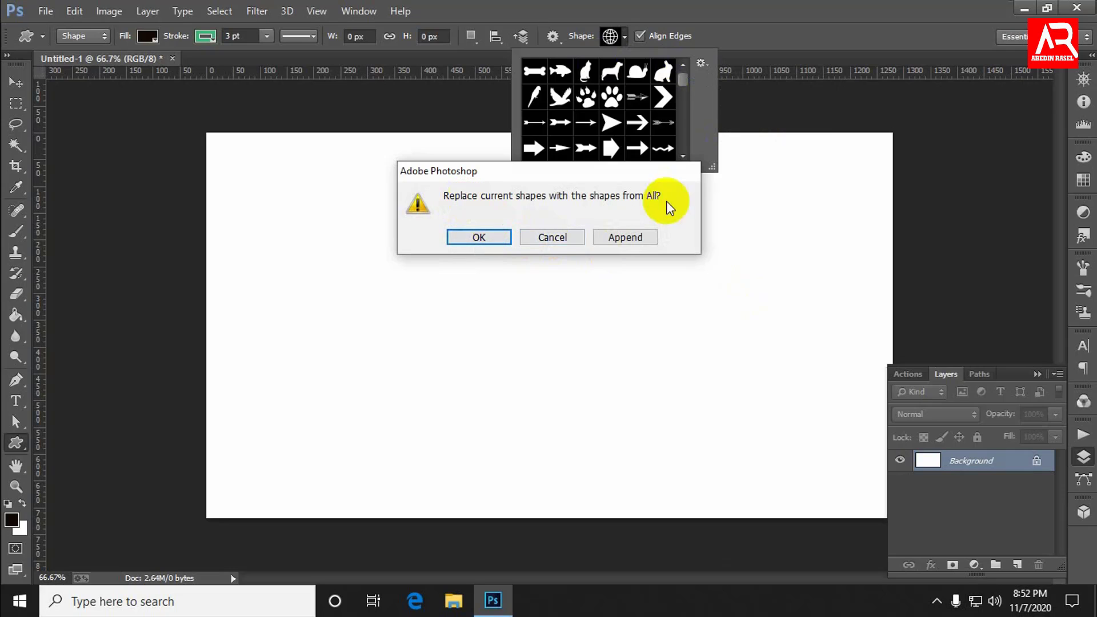
pyautogui.click(479, 237)
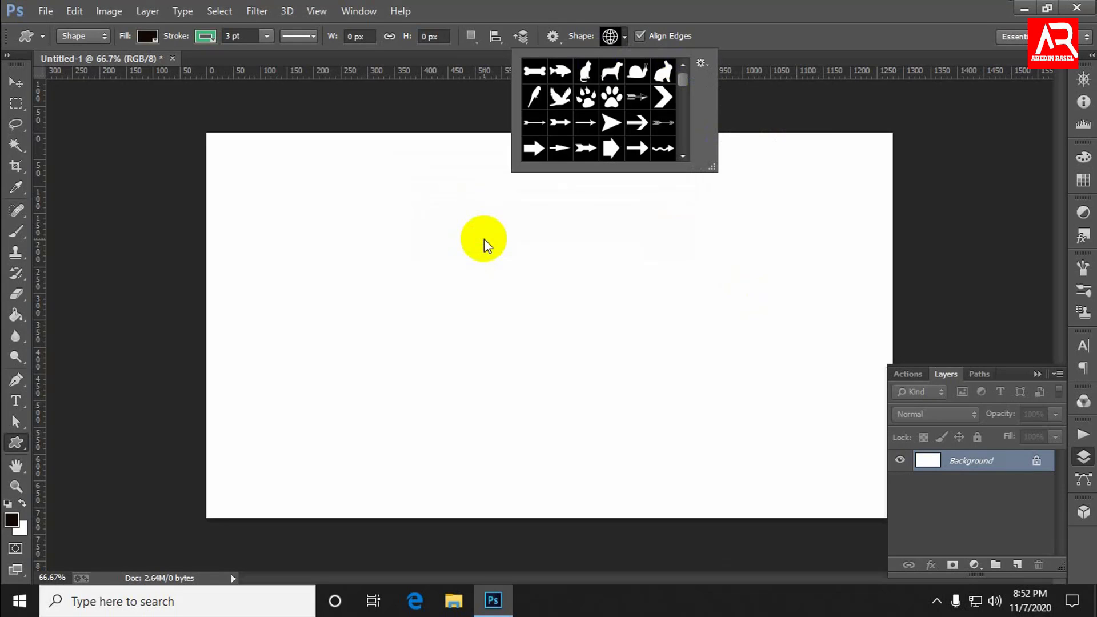
# Browse the custom shape library through its frames, music notes, objects, stars and symbols.
pyautogui.scroll(-5, 558, 95)
pyautogui.scroll(-15, 563, 106)
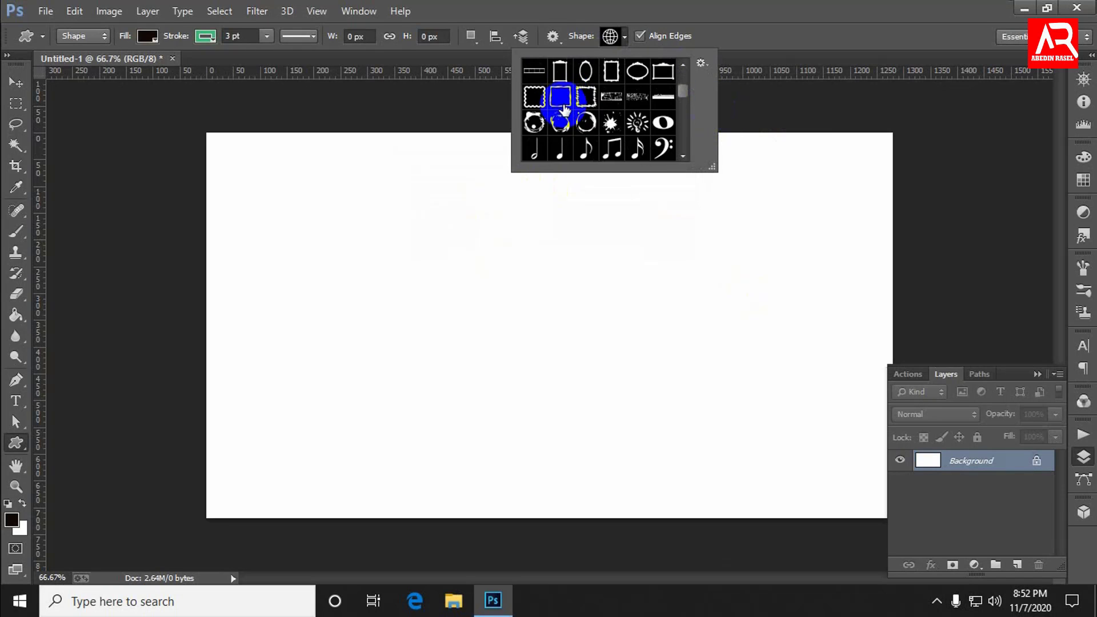
pyautogui.scroll(-10, 560, 108)
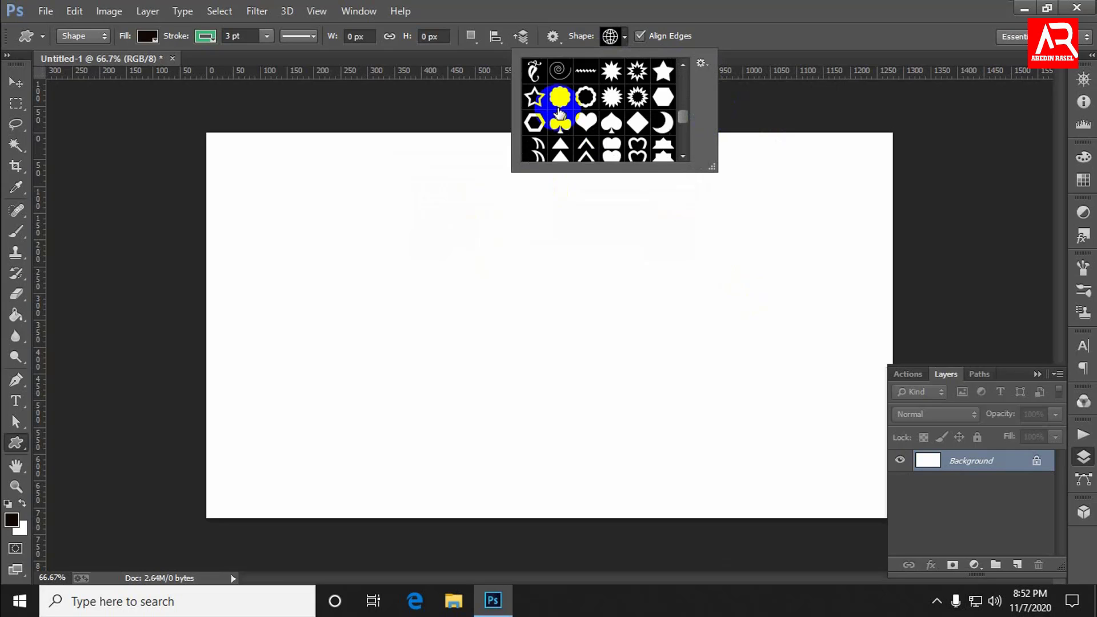
pyautogui.scroll(4, 732, 84)
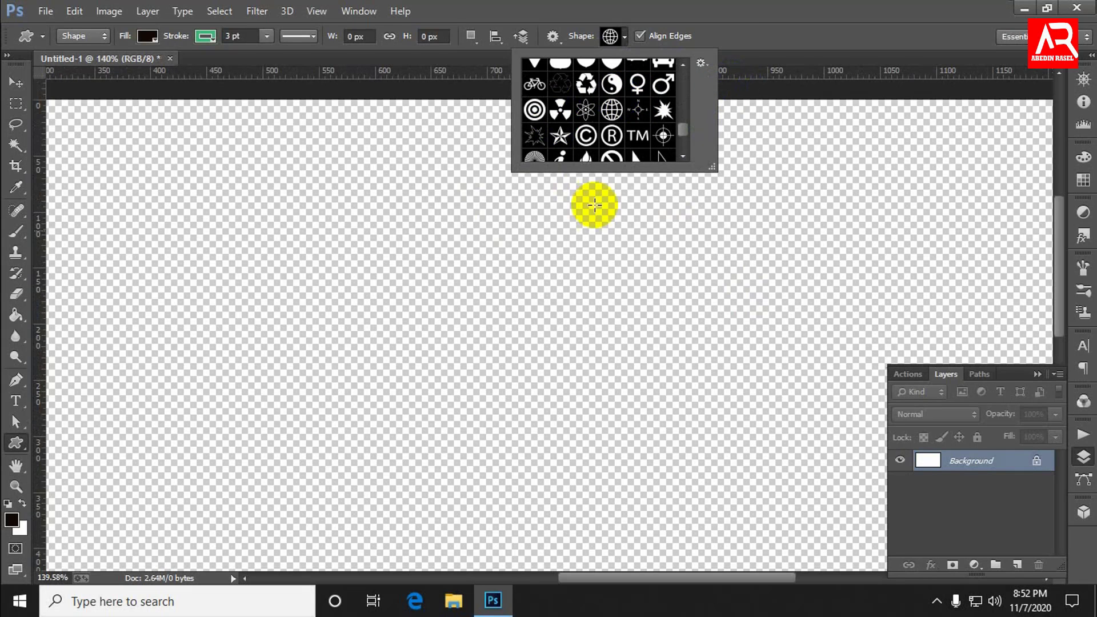
pyautogui.scroll(-3, 280, 336)
pyautogui.scroll(-1, 289, 300)
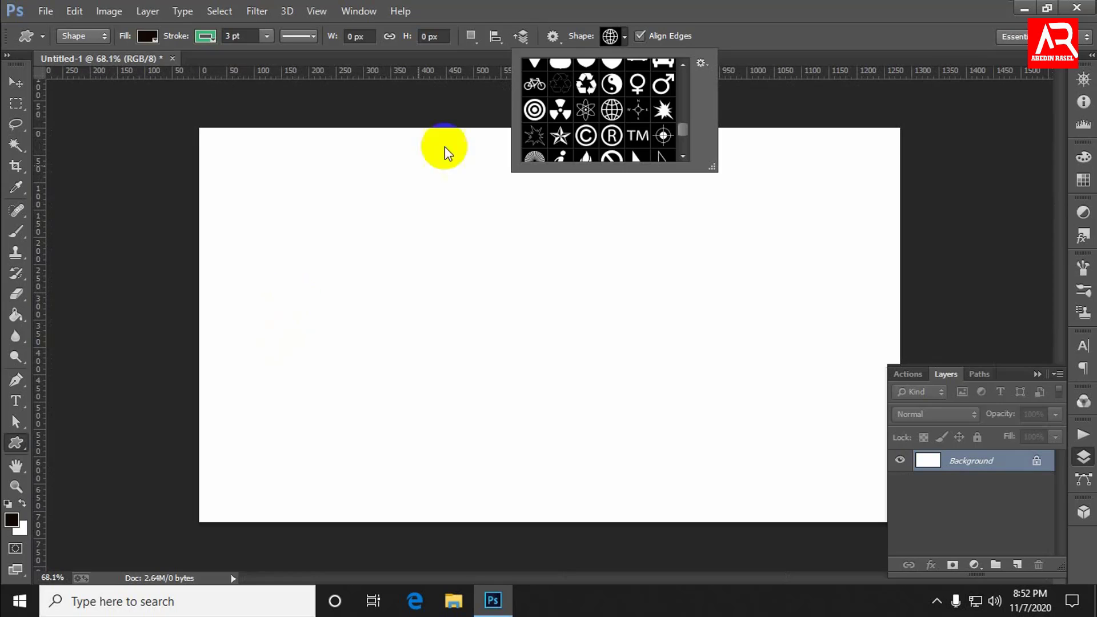
pyautogui.scroll(10, 567, 102)
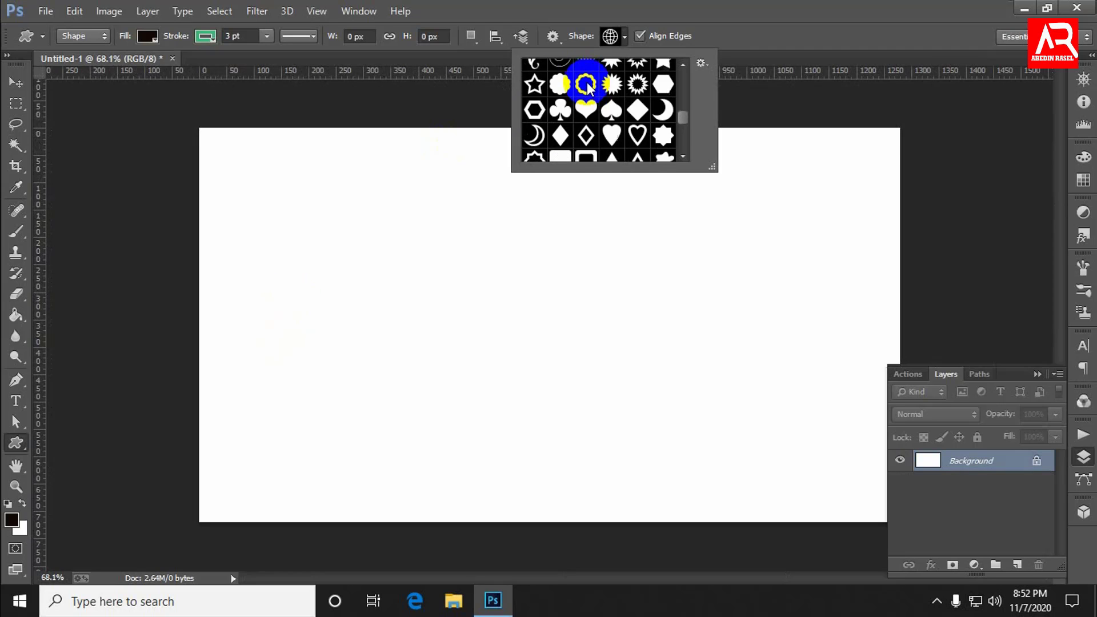
pyautogui.scroll(3, 588, 85)
pyautogui.scroll(8, 589, 88)
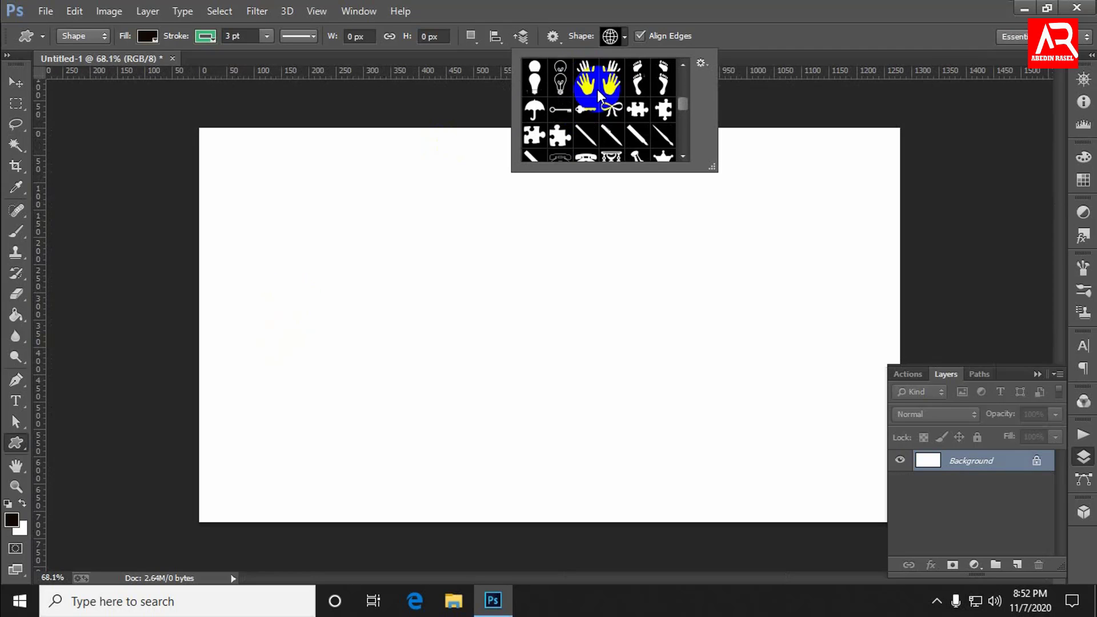
pyautogui.scroll(4, 597, 97)
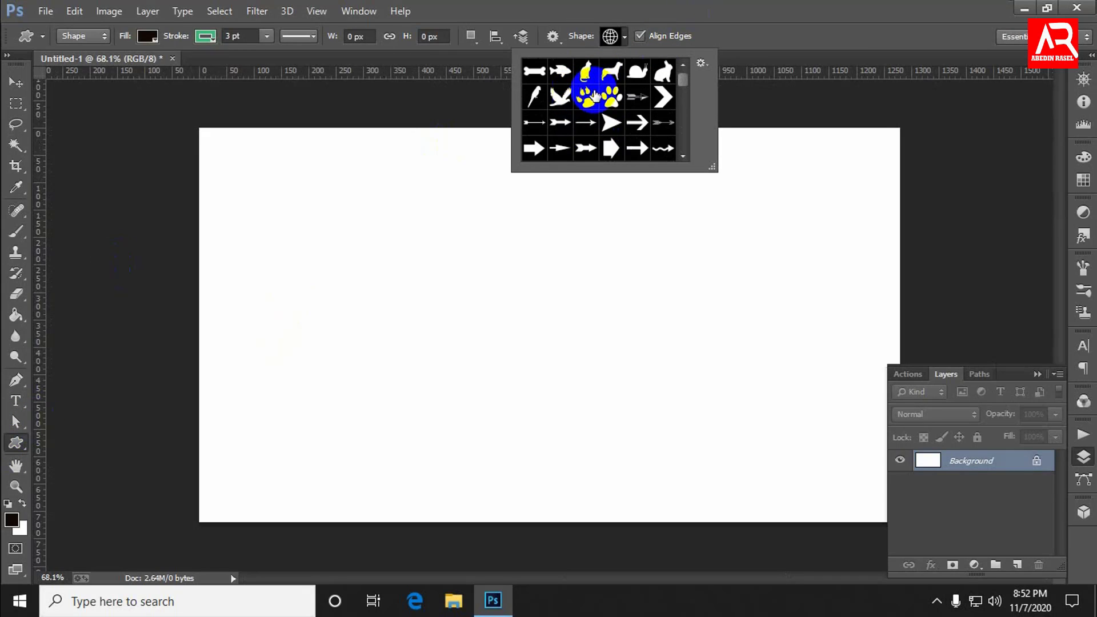
# Choose the flying bird custom shape and draw it about 191 × 119 px, slightly left of the canvas centre.
pyautogui.scroll(-3, 596, 96)
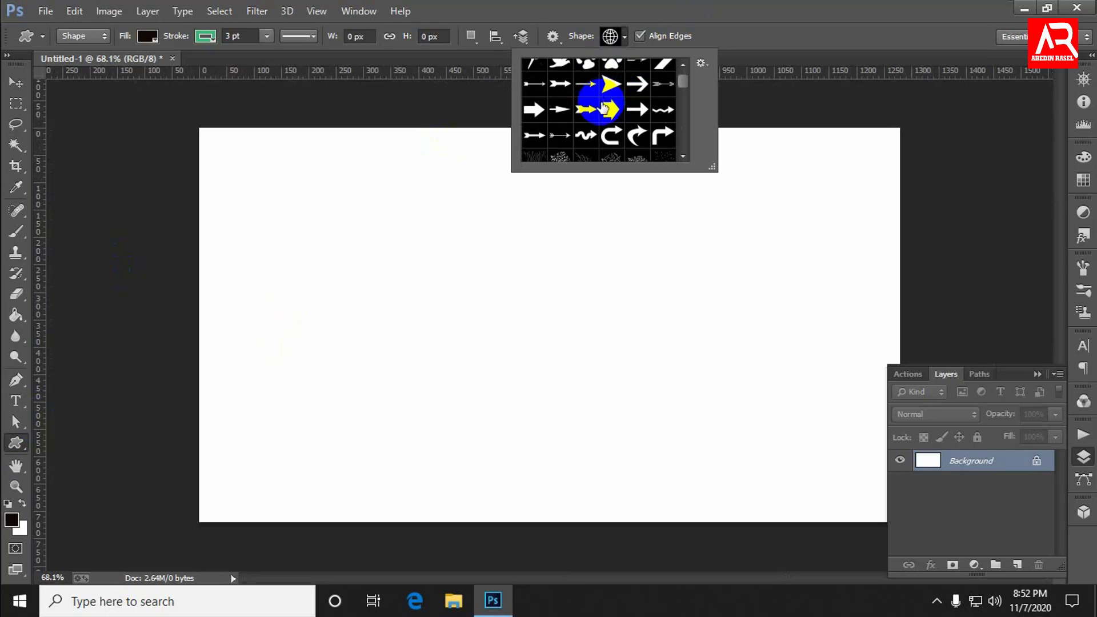
pyautogui.scroll(3, 614, 97)
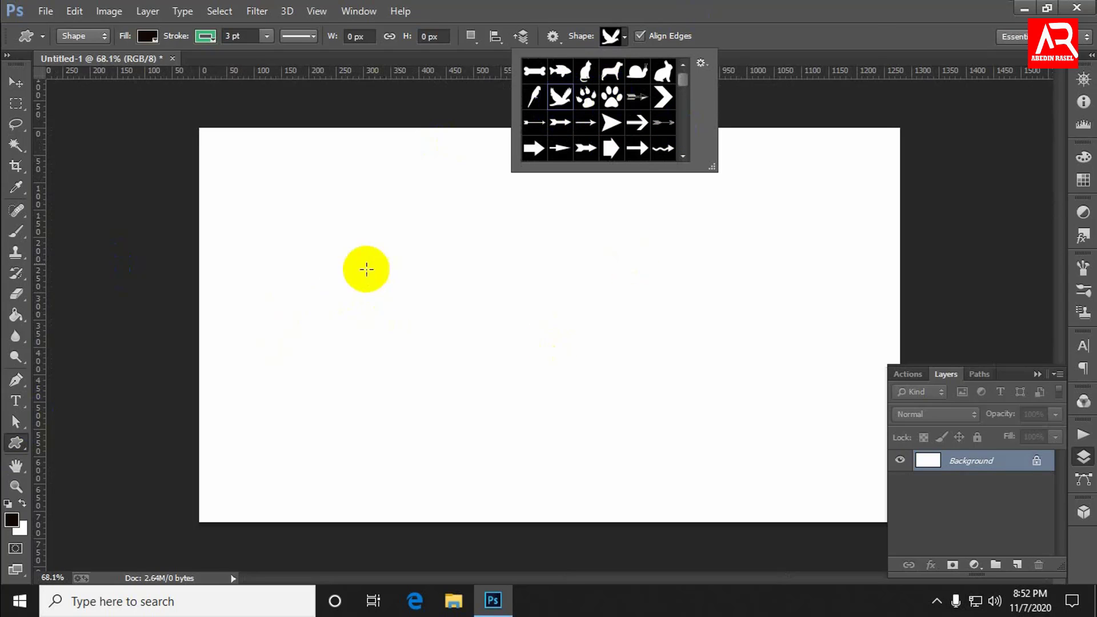
pyautogui.click(424, 262)
pyautogui.moveTo(423, 262); pyautogui.dragTo(530, 326)
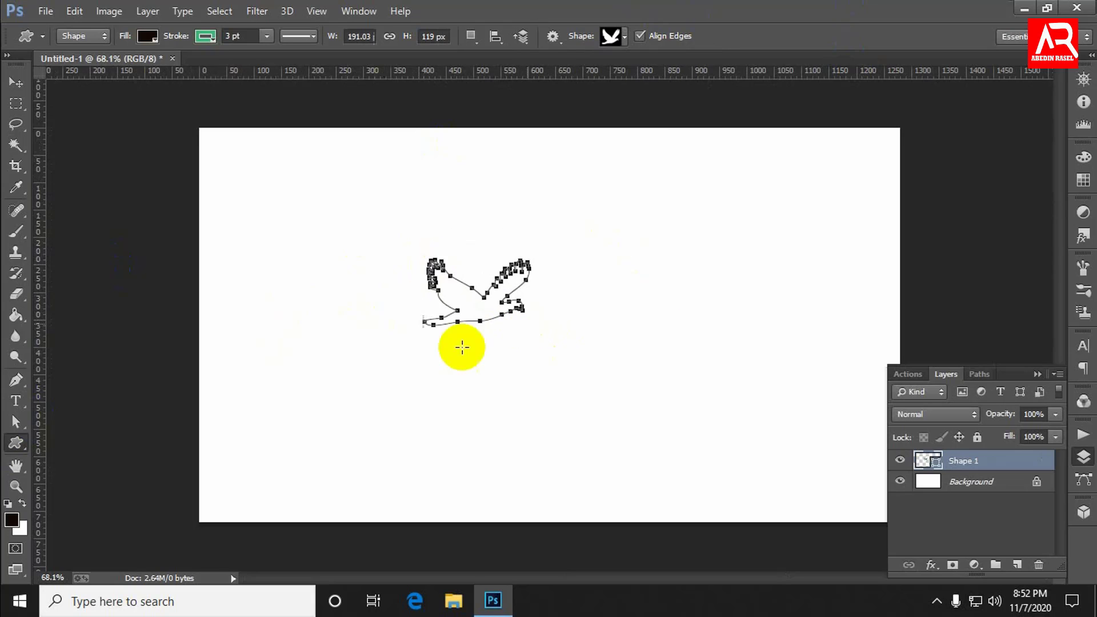
# Try several fill colours for the bird shape and apply light grey #b3b3b3.
pyautogui.doubleClick(935, 461)
pyautogui.click(800, 217)
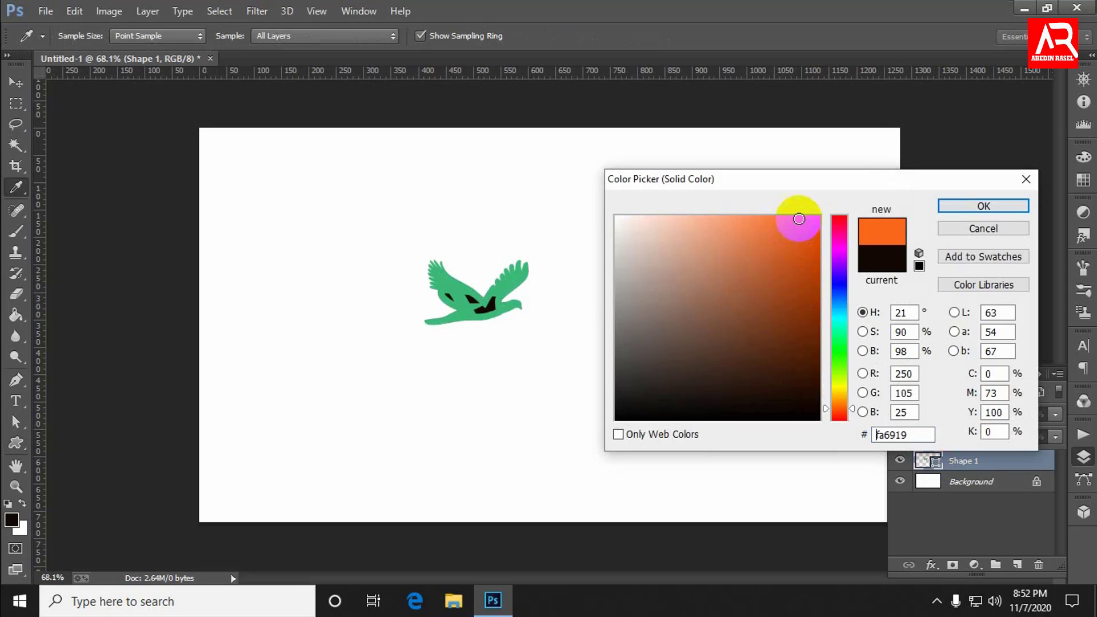
pyautogui.click(692, 229)
pyautogui.moveTo(645, 290)
pyautogui.mouseDown()
pyautogui.moveTo(650, 312)
pyautogui.moveTo(708, 281)
pyautogui.moveTo(670, 264)
pyautogui.moveTo(702, 240)
pyautogui.moveTo(760, 232)
pyautogui.moveTo(794, 272)
pyautogui.moveTo(783, 367)
pyautogui.moveTo(811, 205)
pyautogui.mouseUp()
pyautogui.click(630, 242)
pyautogui.click(628, 381)
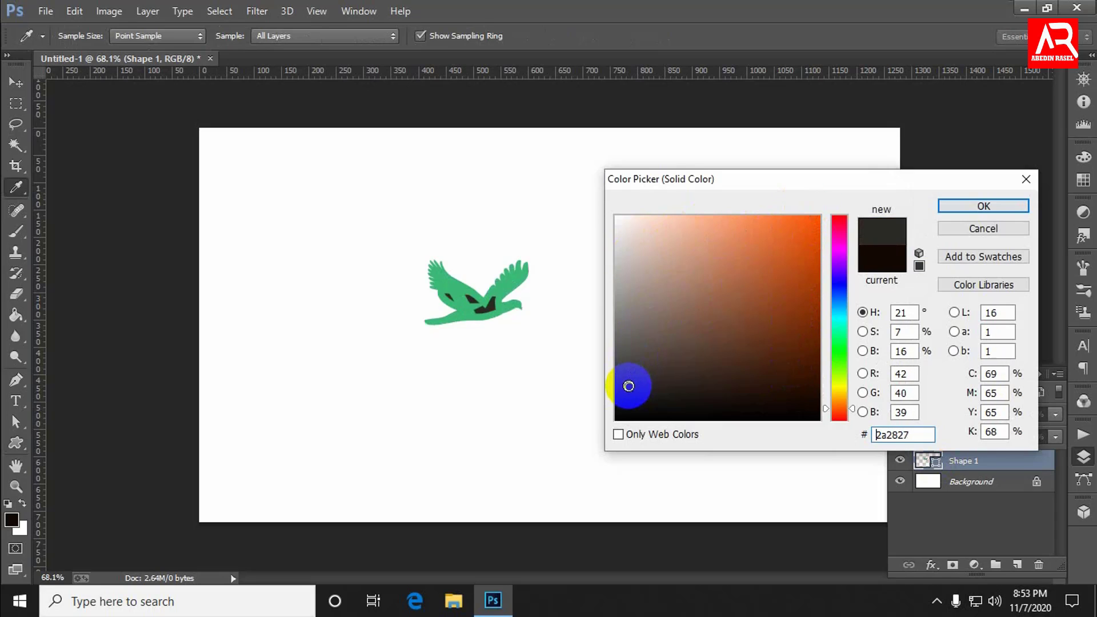
pyautogui.click(623, 323)
pyautogui.click(610, 276)
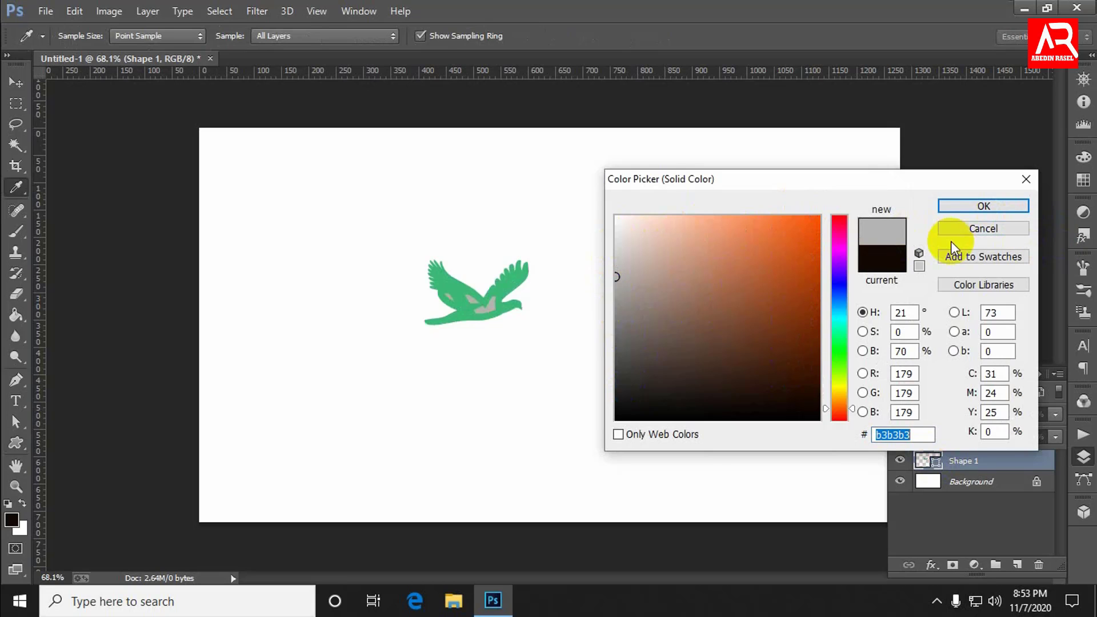
pyautogui.click(971, 207)
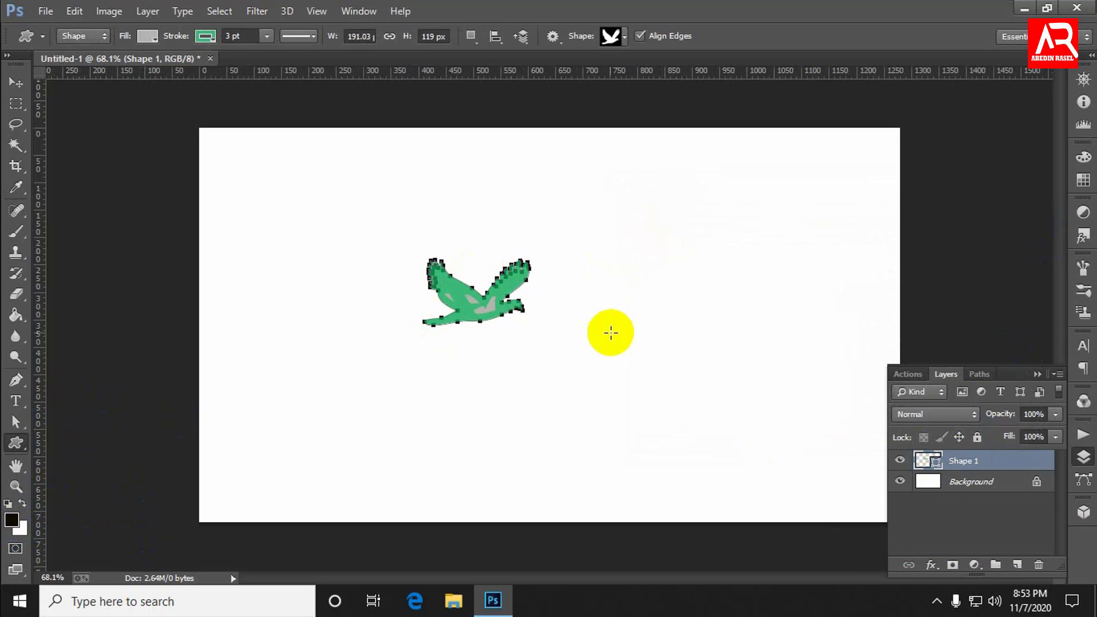
# Set the foreground colour to a tan brown, RGB 189, 134, 104.
pyautogui.click(10, 525)
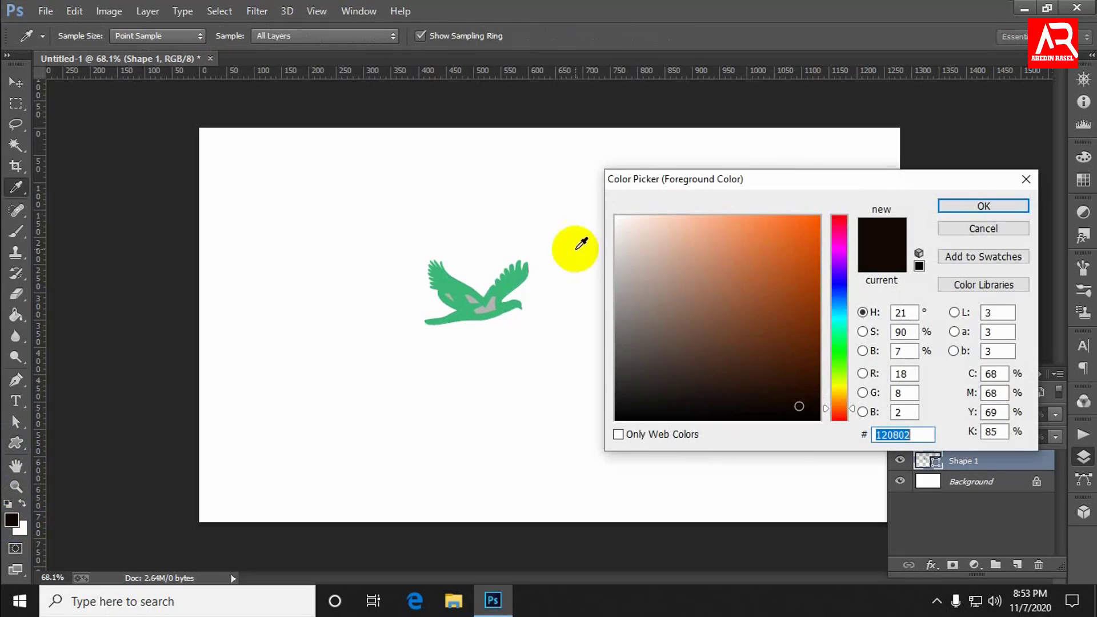
pyautogui.moveTo(776, 243); pyautogui.dragTo(705, 269)
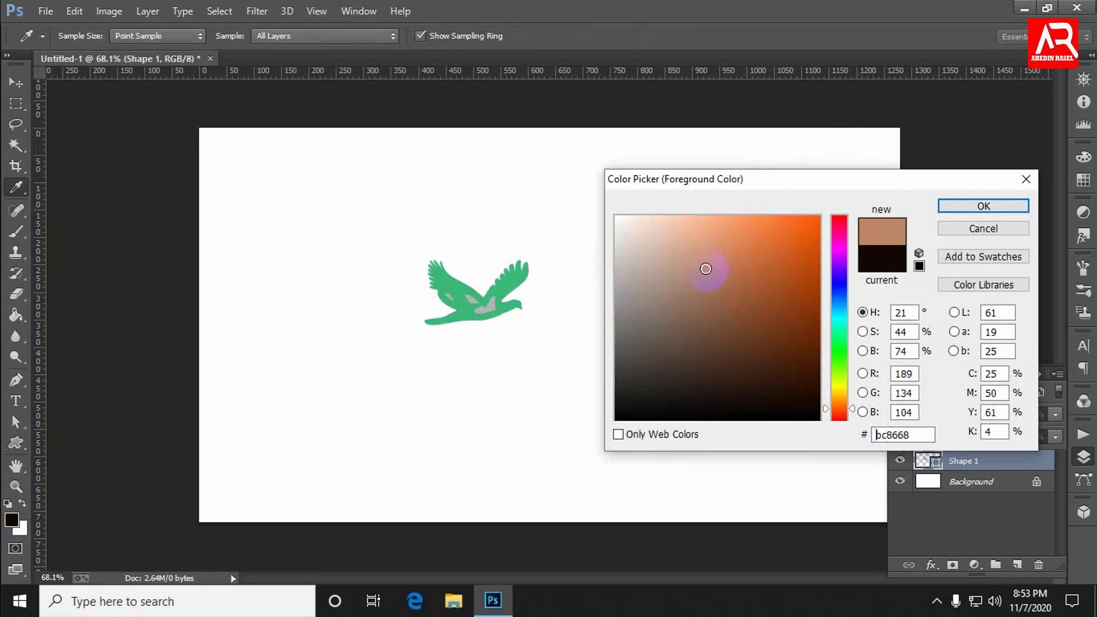
pyautogui.click(974, 215)
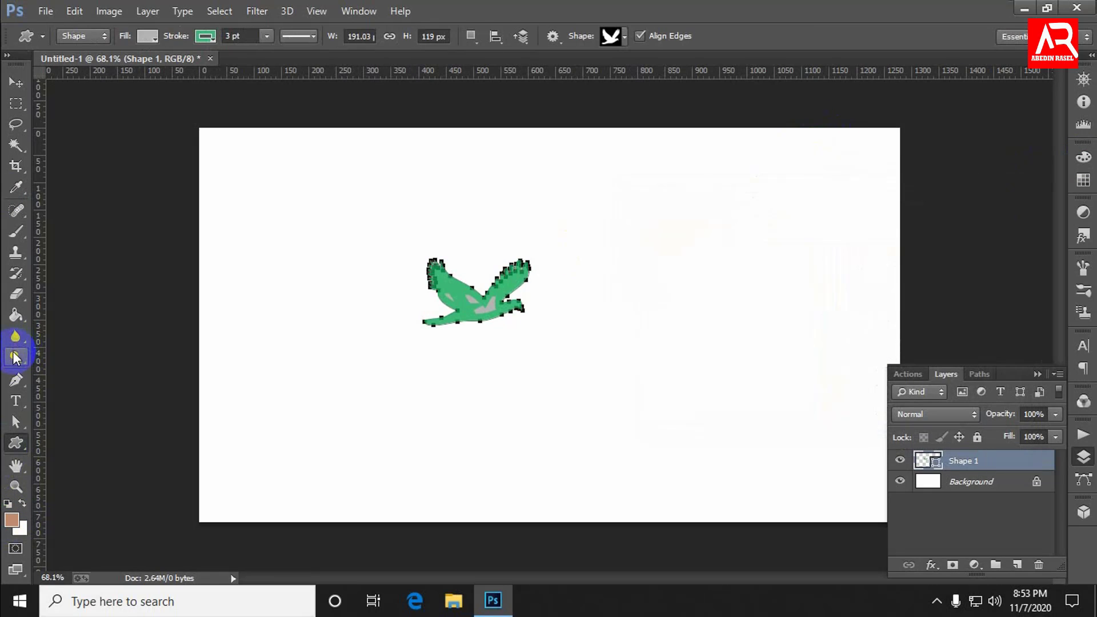
# Rasterize the bird shape layer and fill its green areas with the foreground colour using the Paint Bucket tool.
pyautogui.click(16, 314)
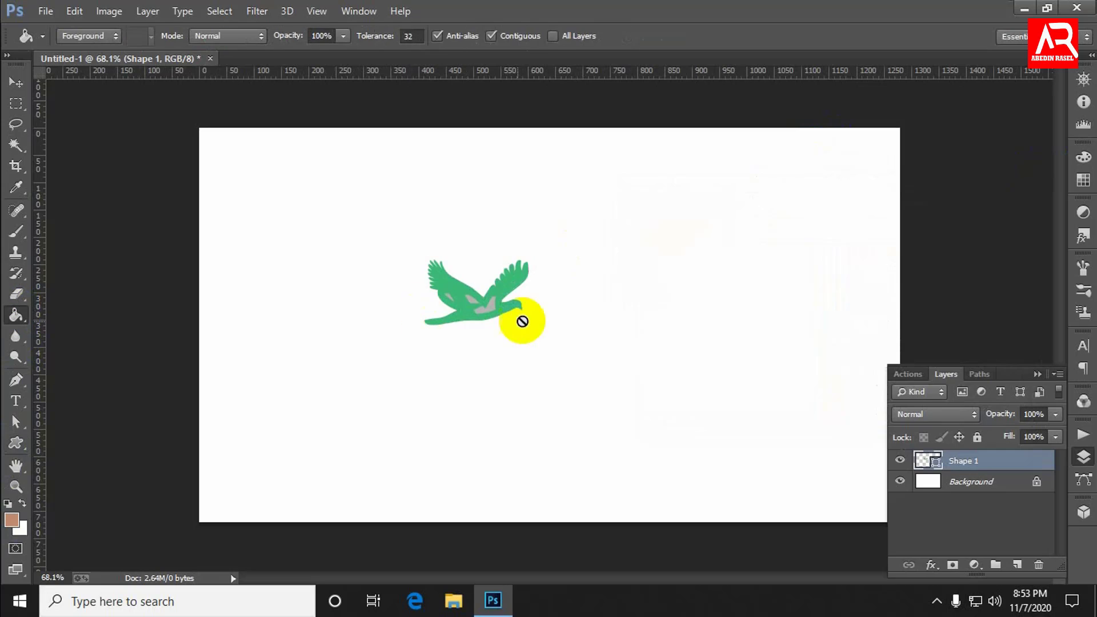
pyautogui.click(460, 286)
pyautogui.click(480, 239)
pyautogui.click(446, 283)
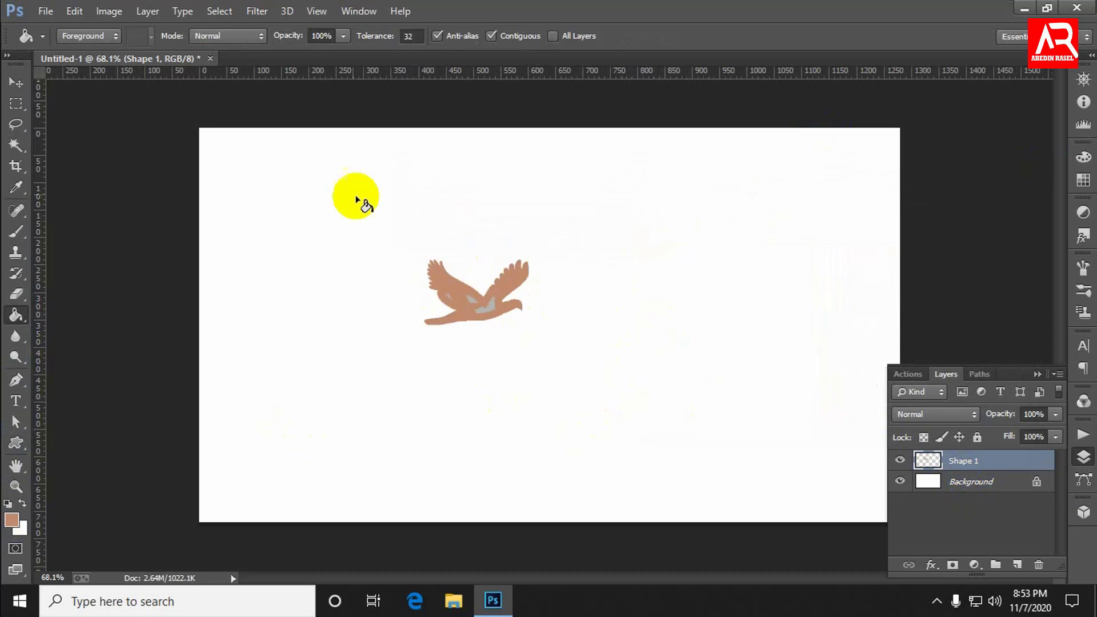
# Return to the Custom Shape tool, set its stroke to none, and select the Background layer.
pyautogui.click(13, 445)
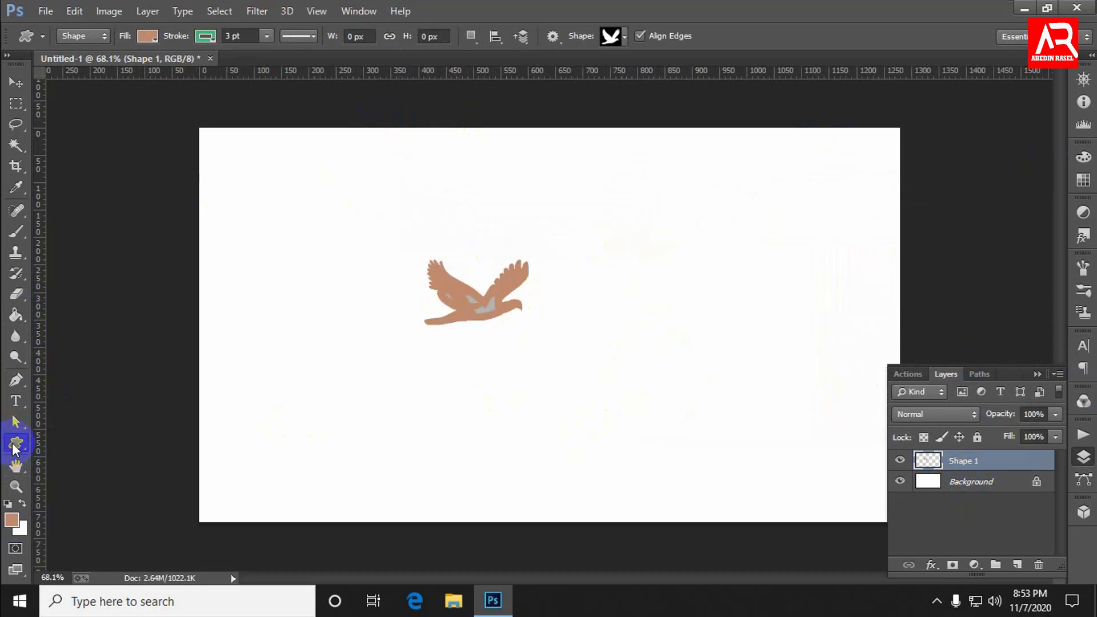
pyautogui.click(205, 38)
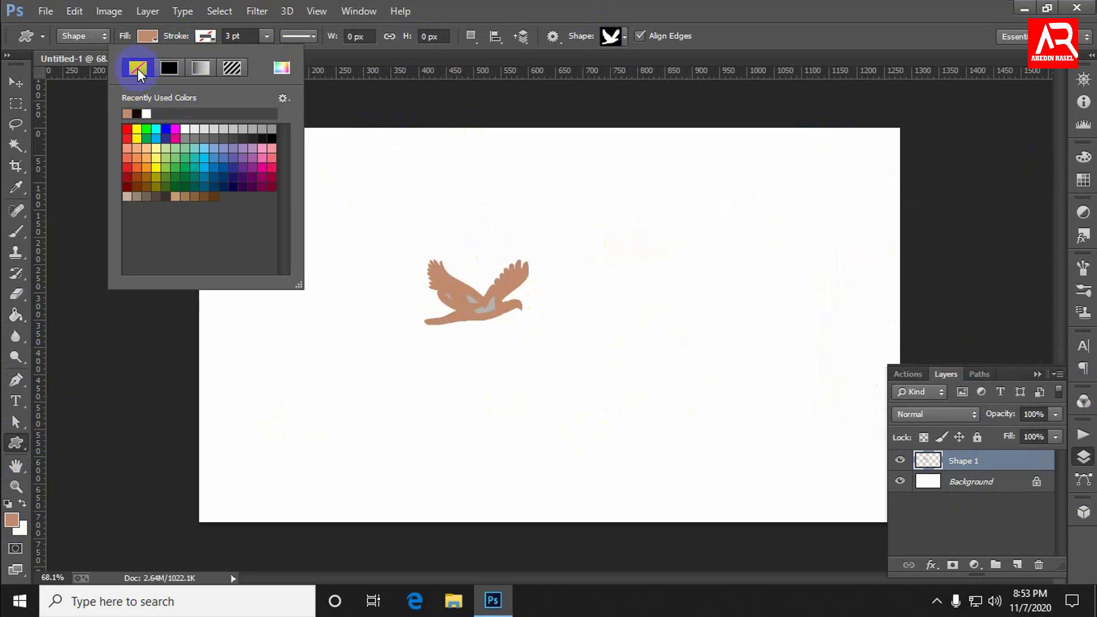
pyautogui.click(964, 481)
pyautogui.click(964, 481)
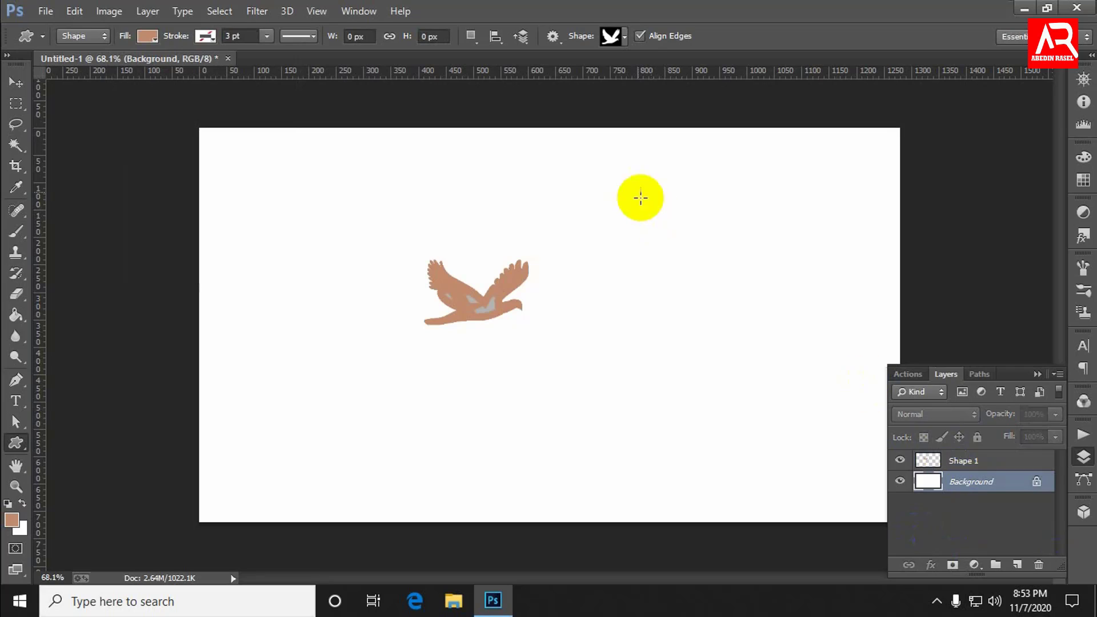
# Draw a rabbit custom shape about 215 px wide and 184 px high to the right of the bird.
pyautogui.click(625, 37)
pyautogui.scroll(-2, 640, 123)
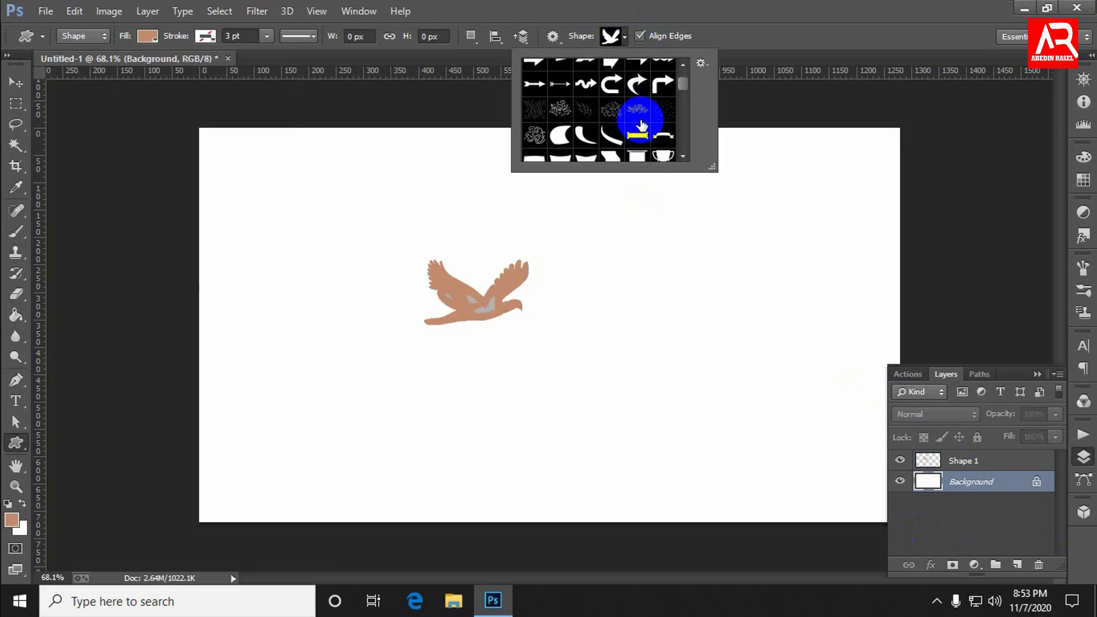
pyautogui.scroll(2, 642, 126)
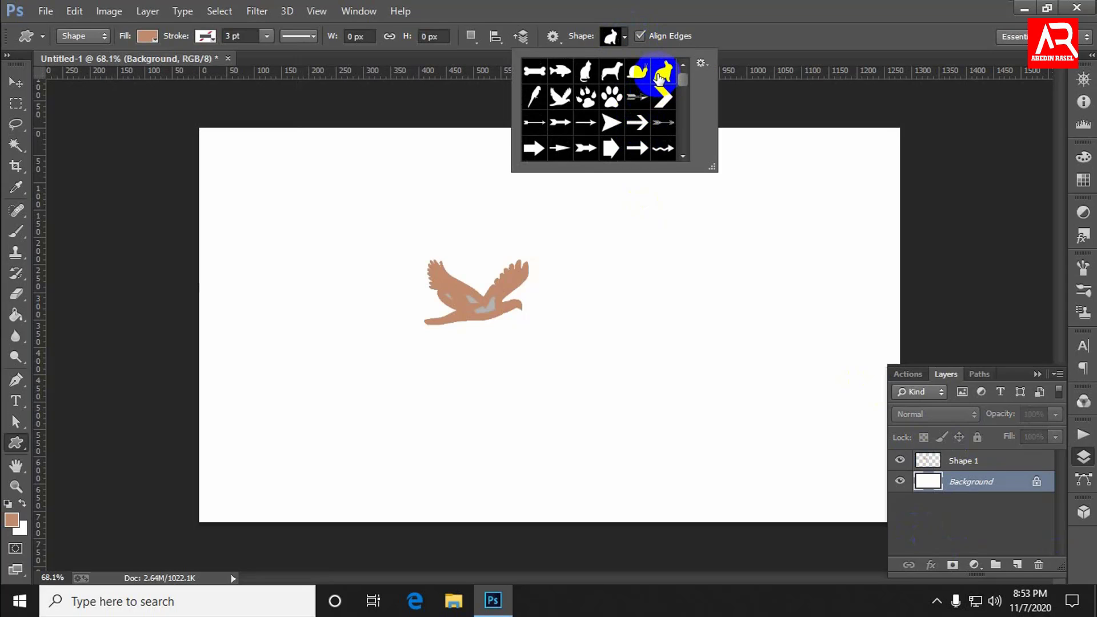
pyautogui.moveTo(624, 250); pyautogui.dragTo(741, 352)
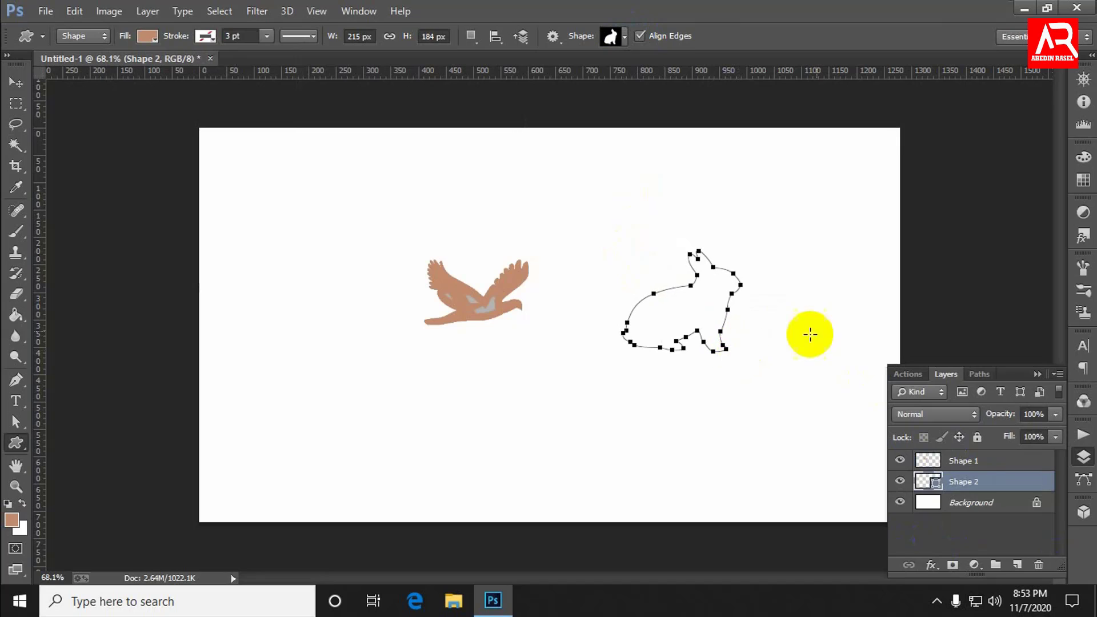
# Draw a fish custom shape about 152 by 81 px just above the rabbit.
pyautogui.click(621, 38)
pyautogui.click(561, 71)
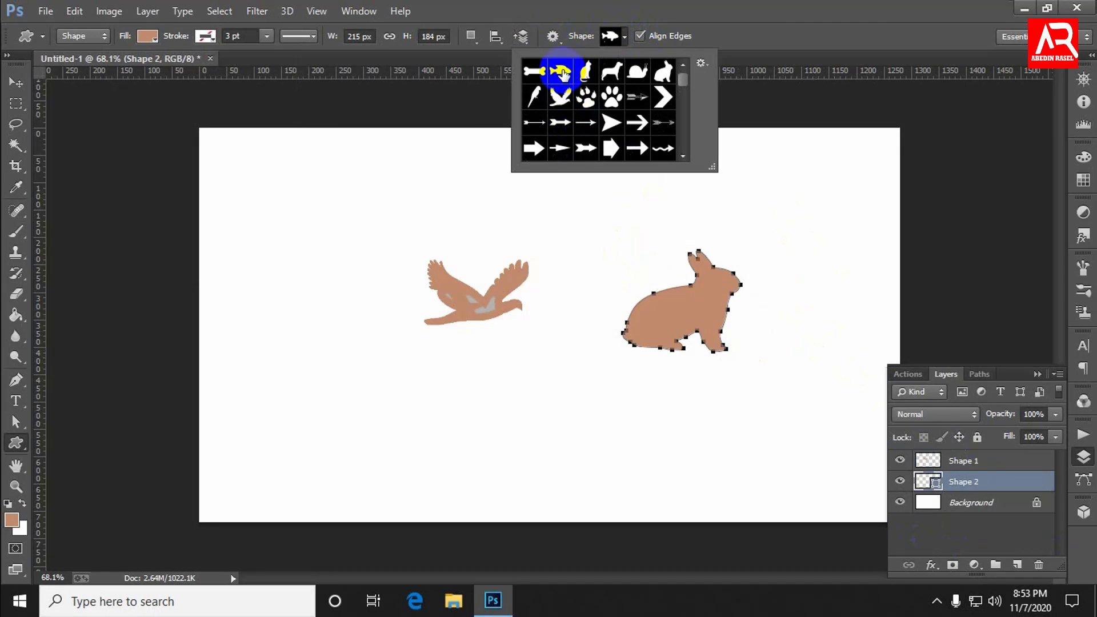
pyautogui.moveTo(582, 221); pyautogui.dragTo(666, 265)
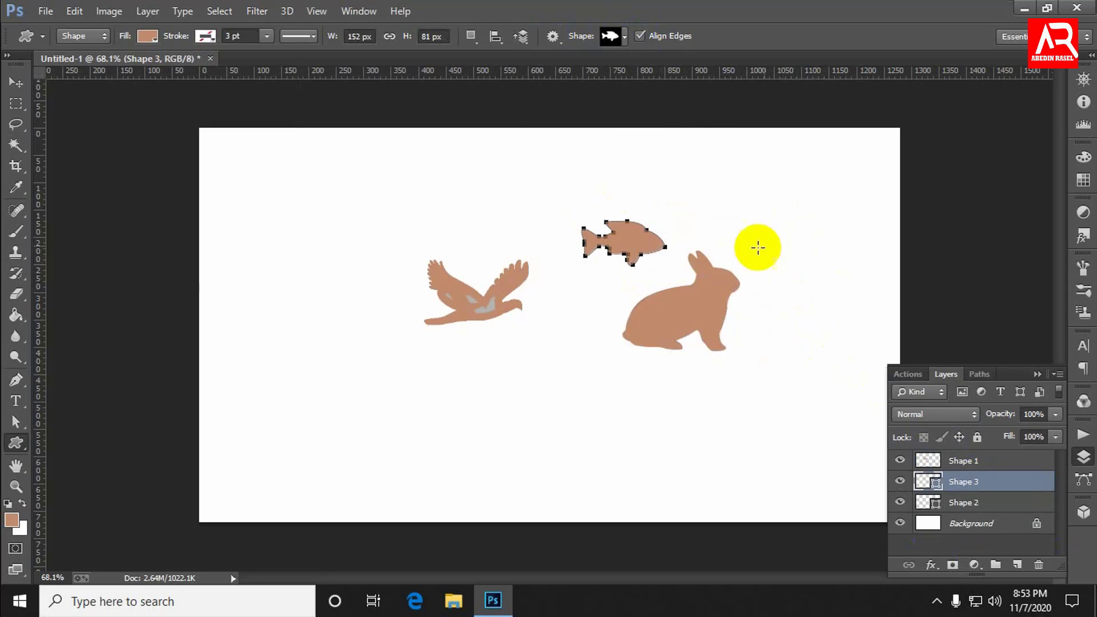
# Draw a thick-armed snowflake custom shape about 217 by 228 px to the left of the bird.
pyautogui.click(630, 39)
pyautogui.scroll(-5, 592, 140)
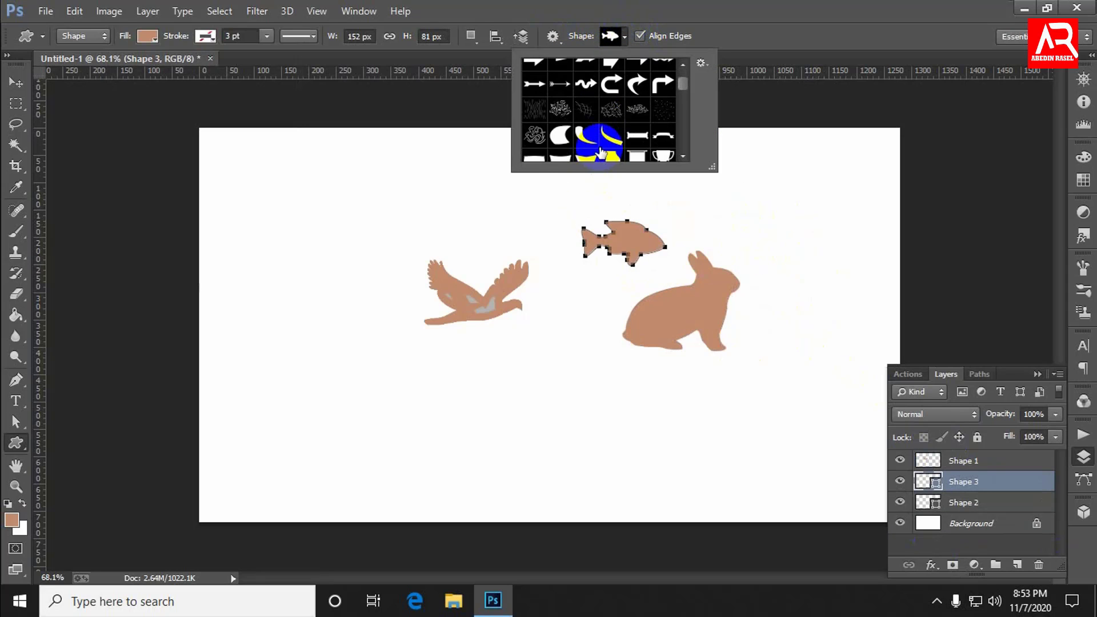
pyautogui.scroll(-5, 601, 117)
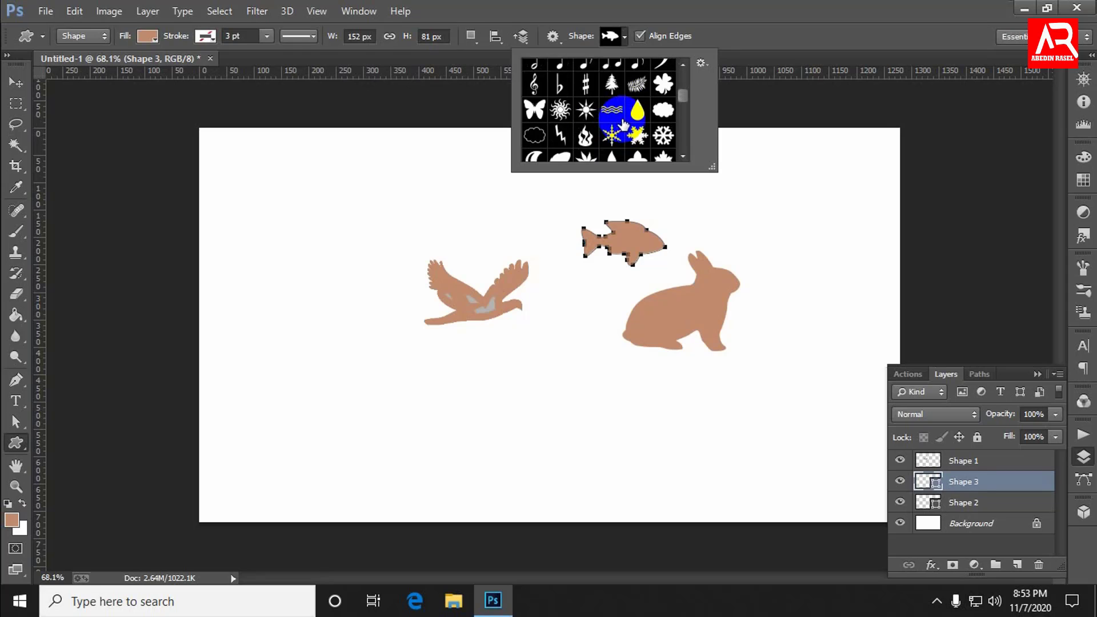
pyautogui.click(662, 99)
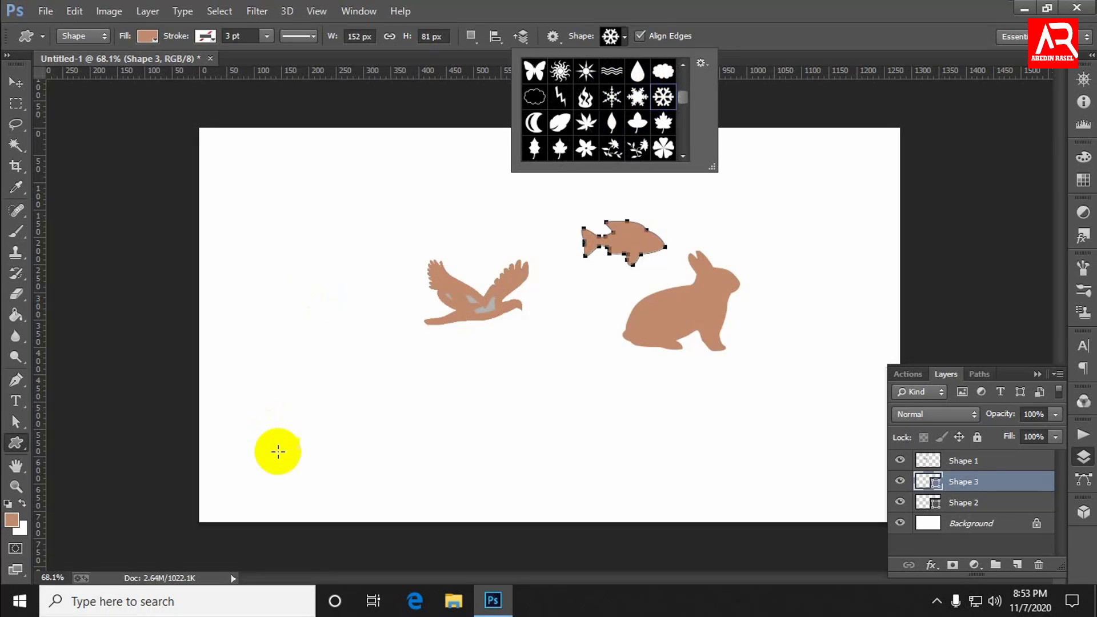
pyautogui.moveTo(256, 246); pyautogui.dragTo(374, 371)
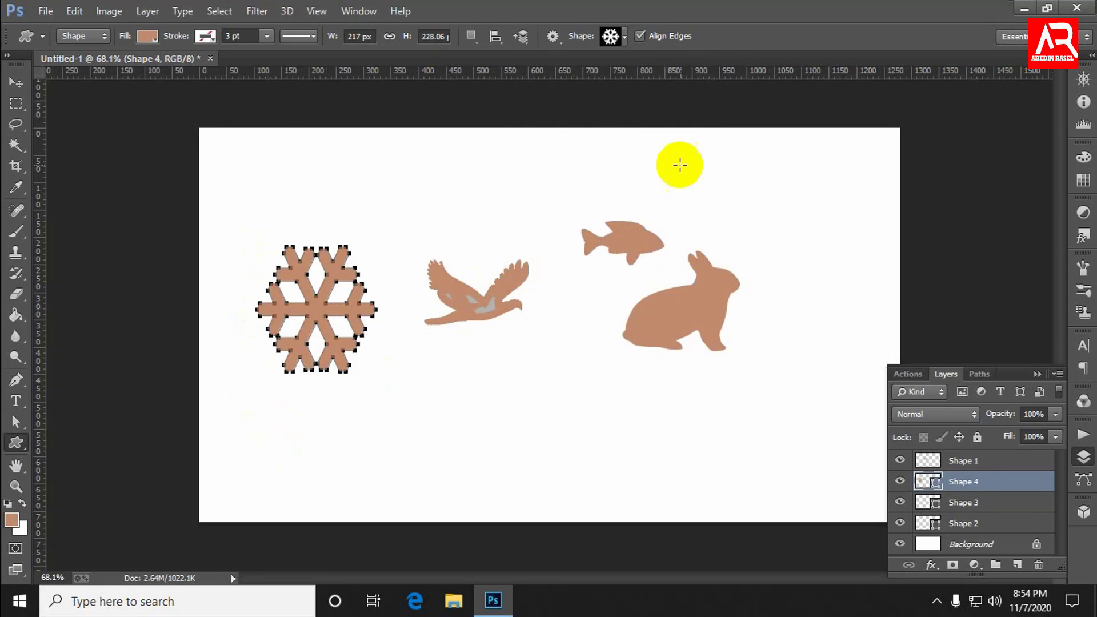
# Draw an hourglass custom shape about 205 by 206 px below the bird, between it and the rabbit.
pyautogui.click(625, 36)
pyautogui.scroll(-3, 628, 111)
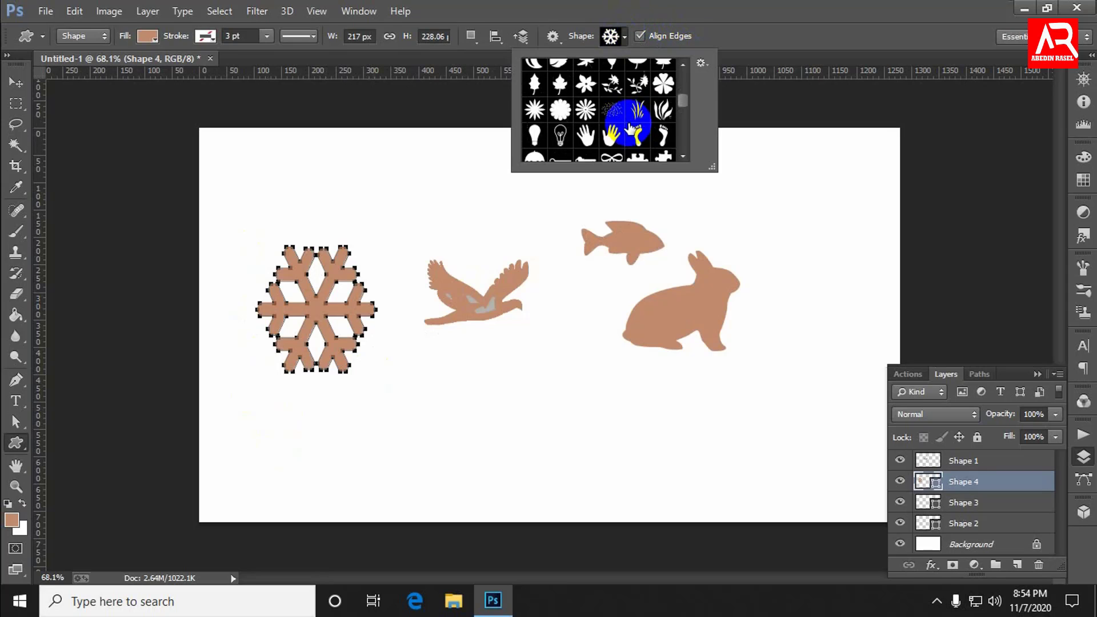
pyautogui.scroll(-3, 567, 95)
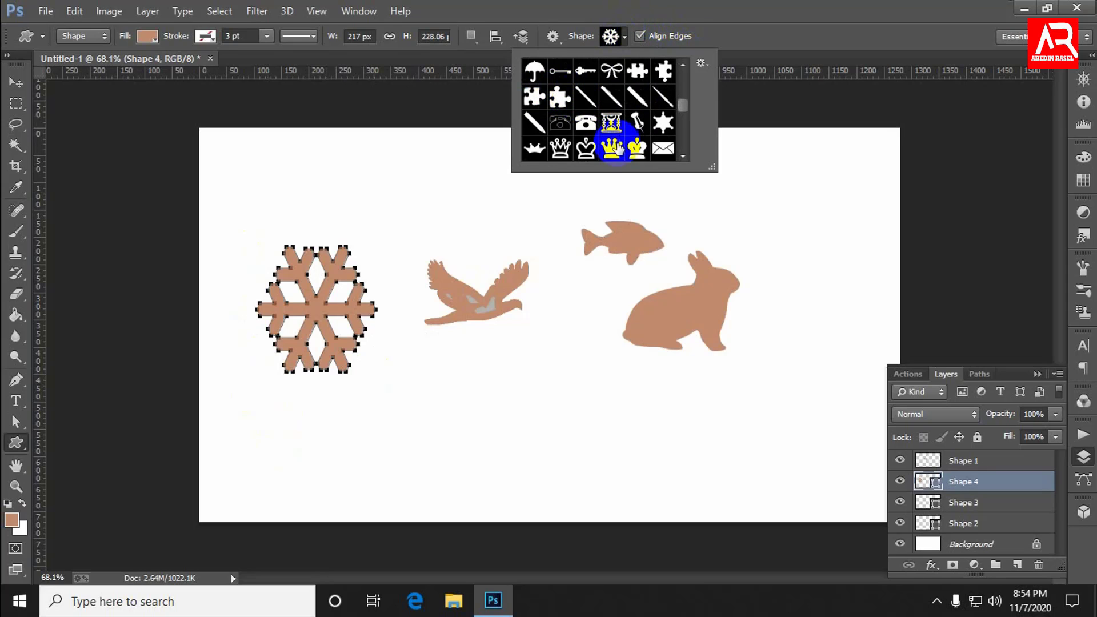
pyautogui.moveTo(494, 337); pyautogui.dragTo(605, 446)
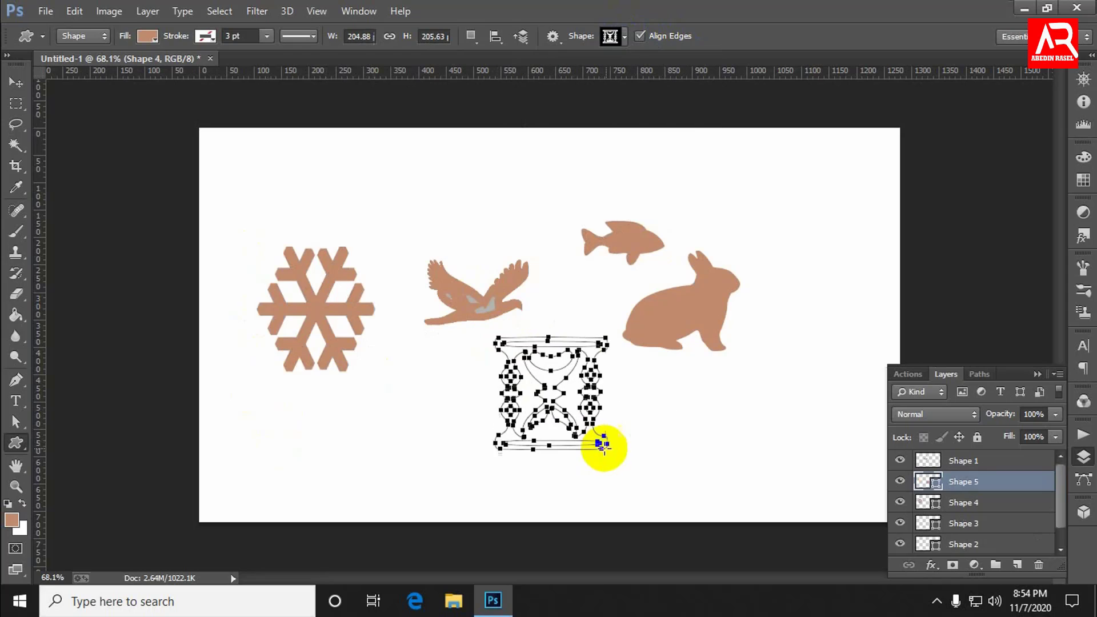
# Give the hourglass shape a blue stroke and a grey fill.
pyautogui.click(206, 35)
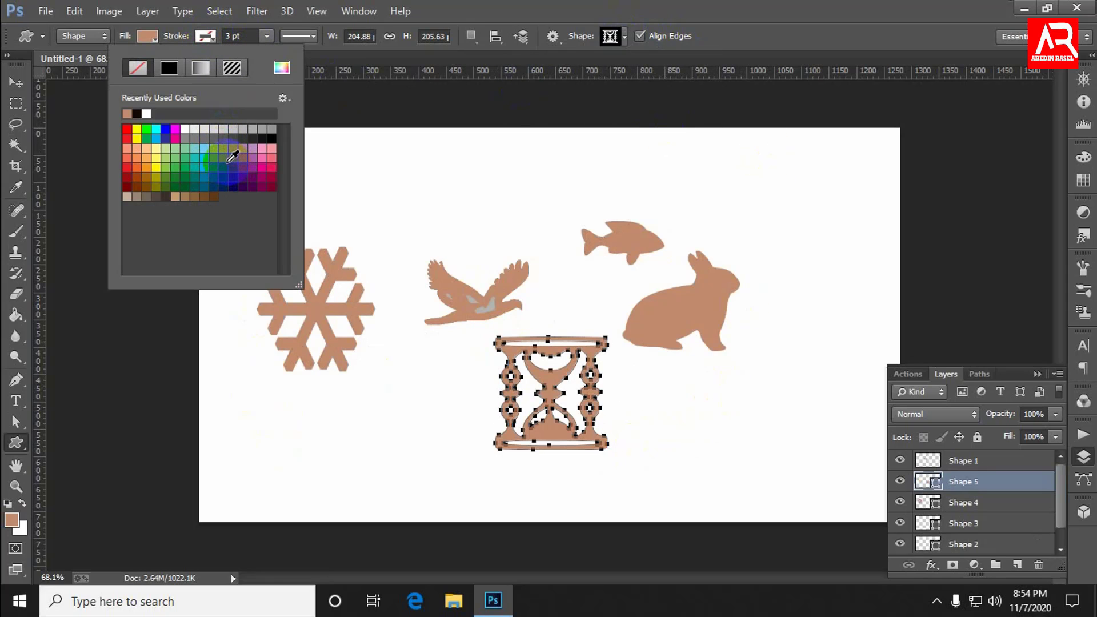
pyautogui.click(224, 166)
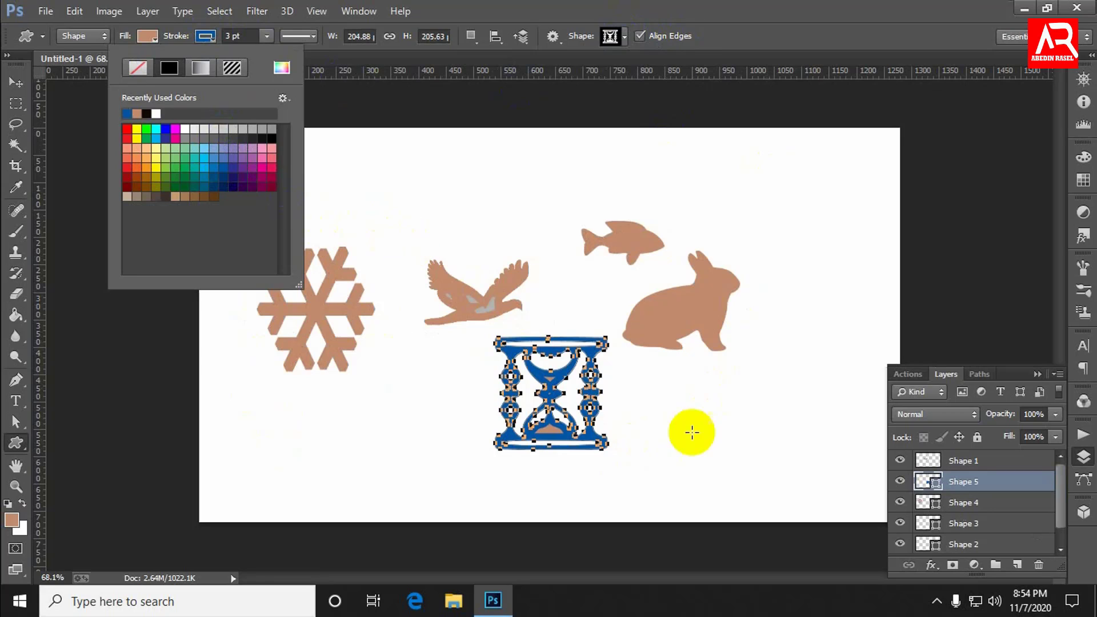
pyautogui.click(143, 35)
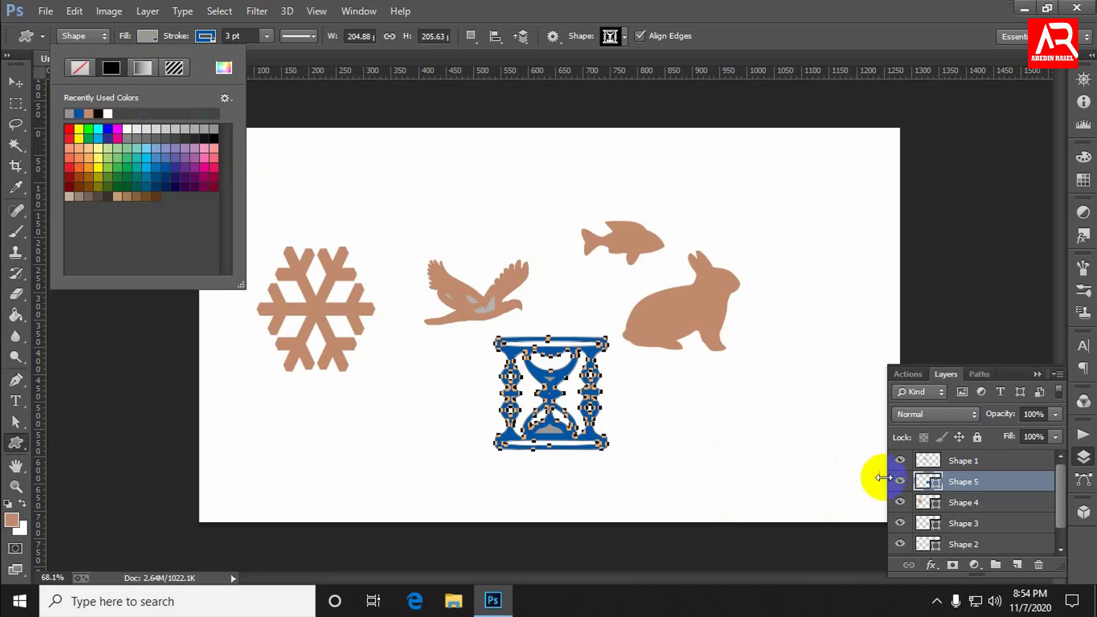
pyautogui.click(967, 486)
# Draw a floral ornament custom shape about 185 by 239 px near the canvas's upper-right corner and check it without its path outline.
pyautogui.click(624, 36)
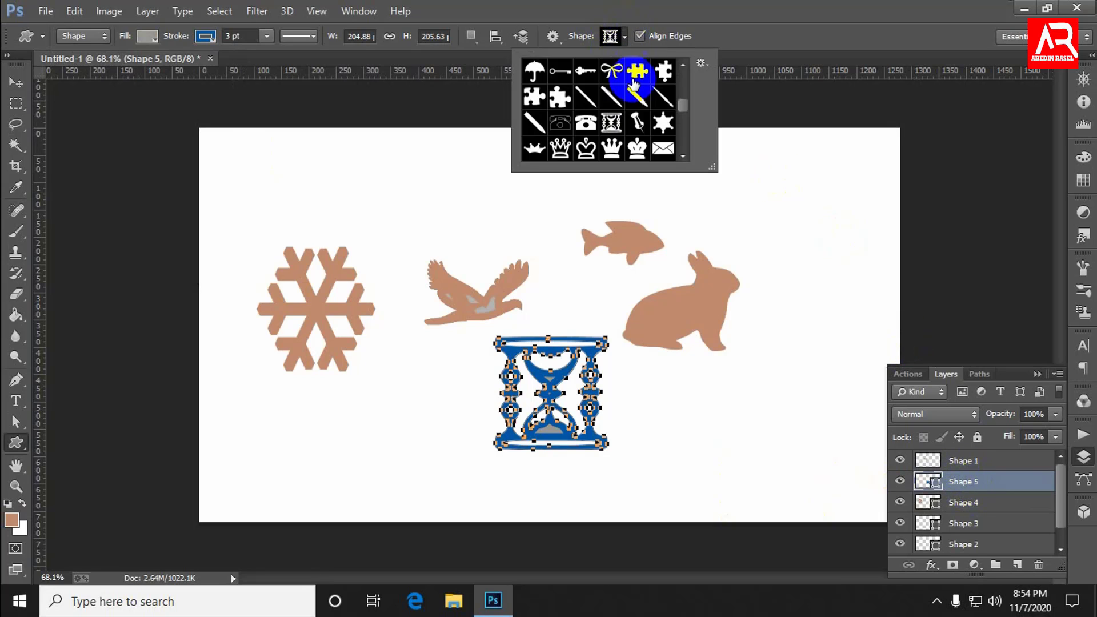
pyautogui.scroll(-3, 637, 110)
pyautogui.scroll(-2, 595, 129)
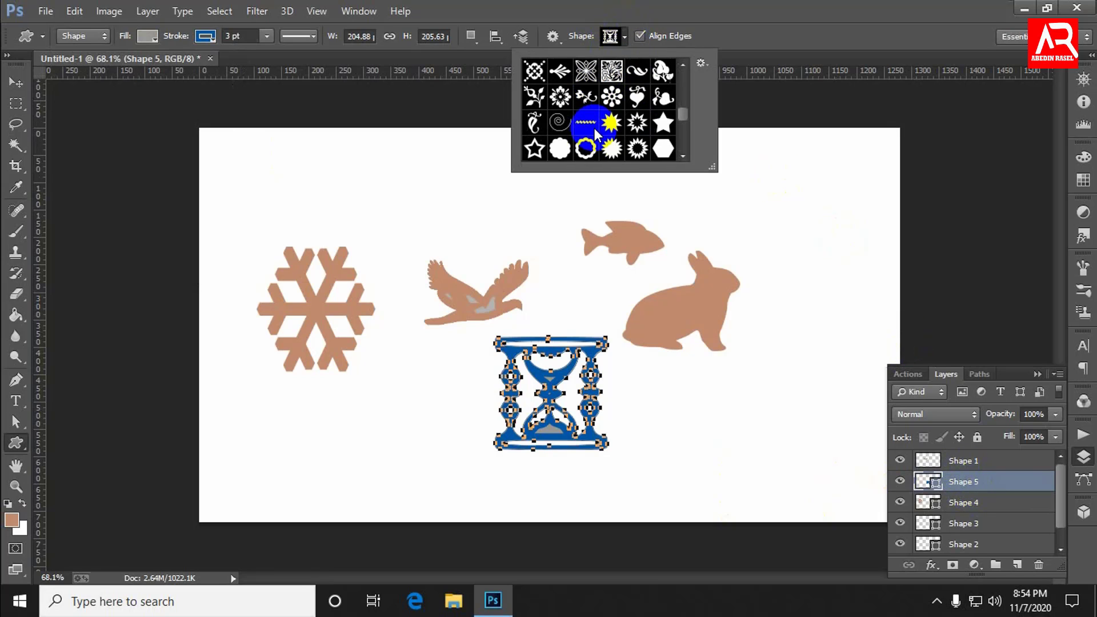
pyautogui.click(562, 92)
pyautogui.click(786, 172)
pyautogui.moveTo(786, 172); pyautogui.dragTo(890, 306)
pyautogui.click(990, 481)
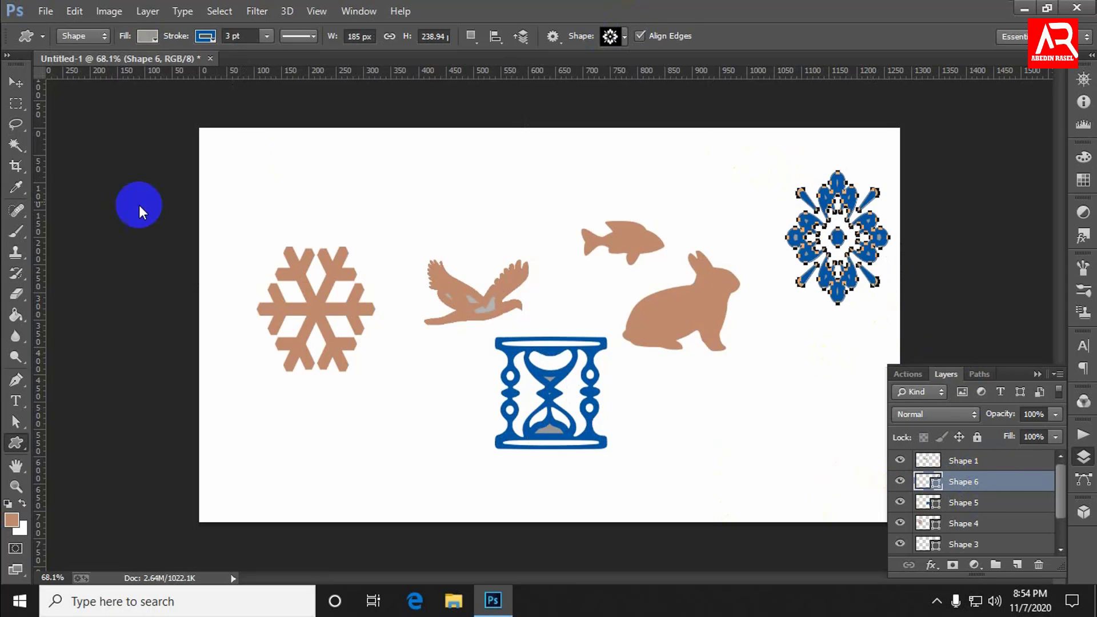
pyautogui.click(23, 82)
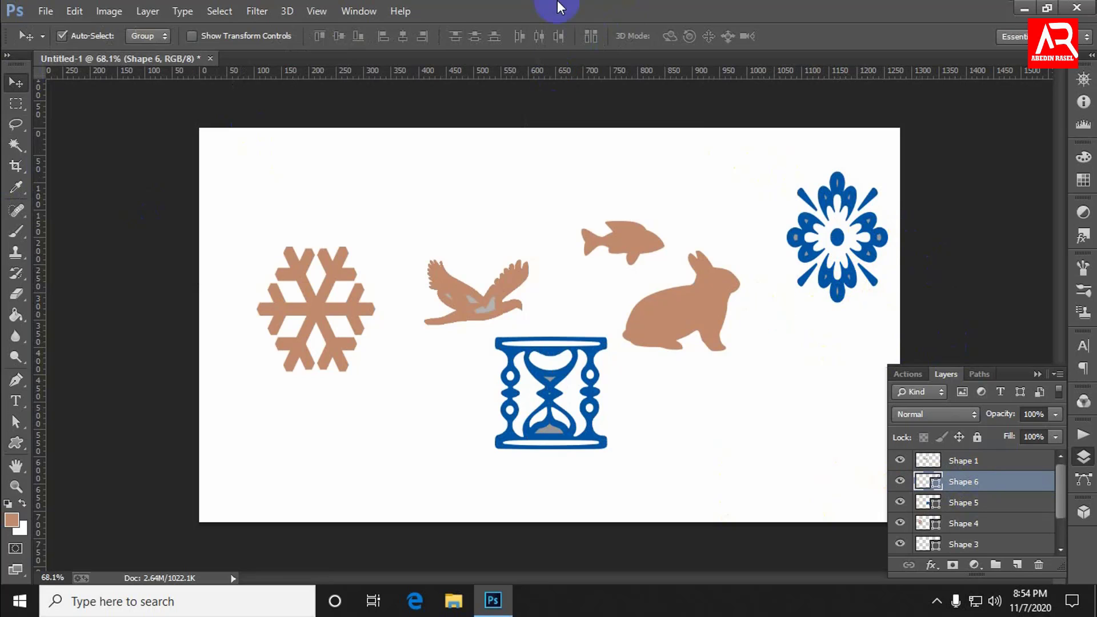
# Draw a small globe custom shape about 52 by 51 px below the snowflake and check it without its path outline.
pyautogui.click(16, 444)
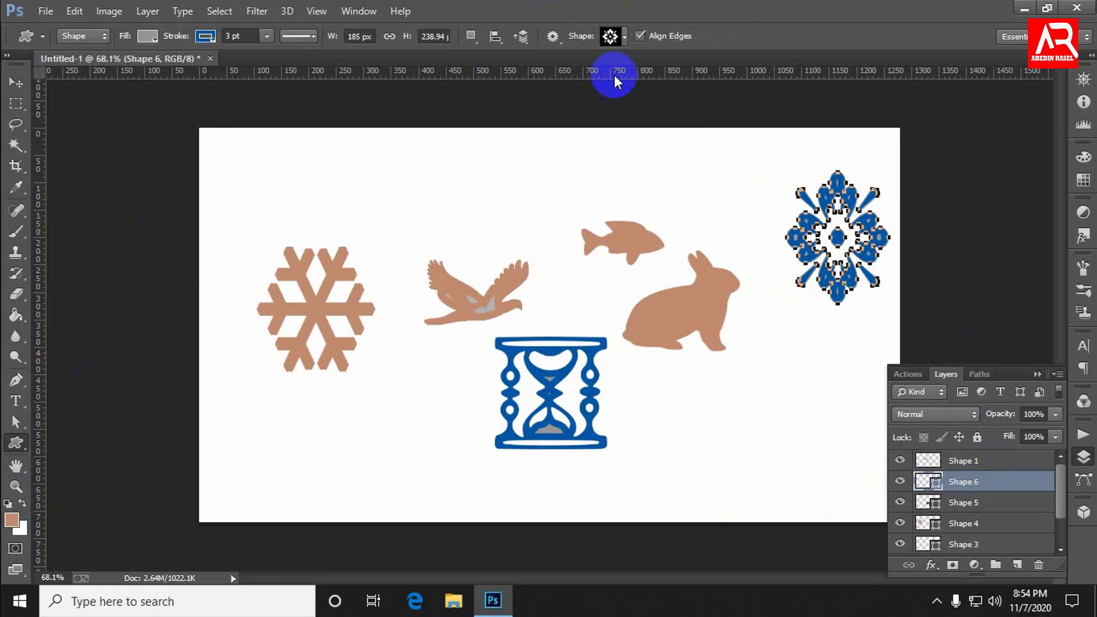
pyautogui.click(623, 36)
pyautogui.scroll(-6, 629, 126)
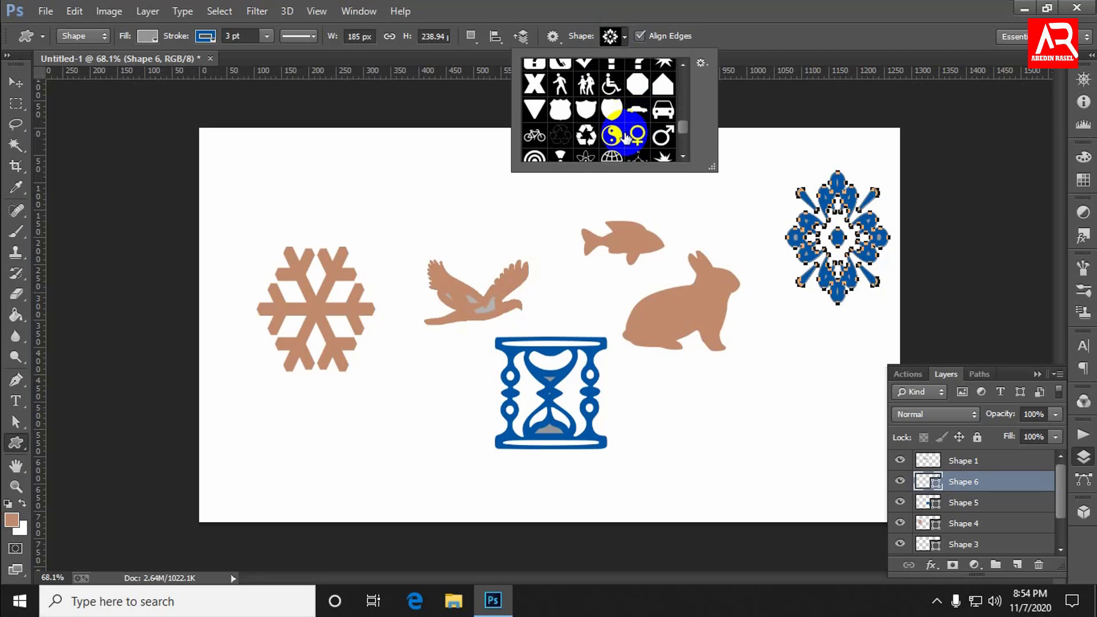
pyautogui.scroll(-3, 625, 137)
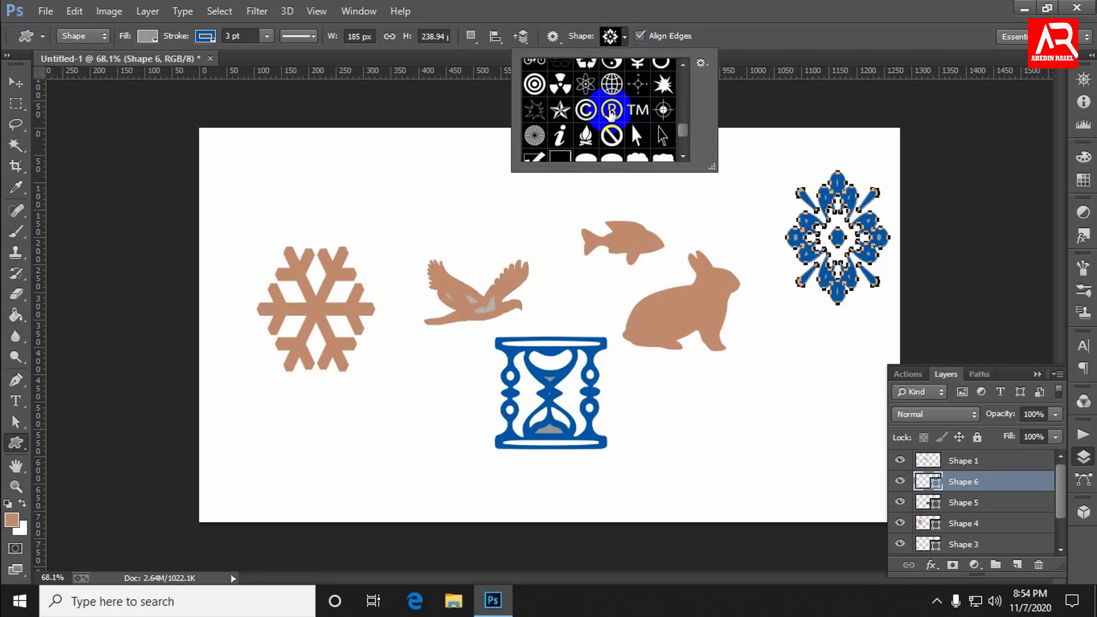
pyautogui.scroll(-1, 610, 113)
pyautogui.scroll(1, 609, 126)
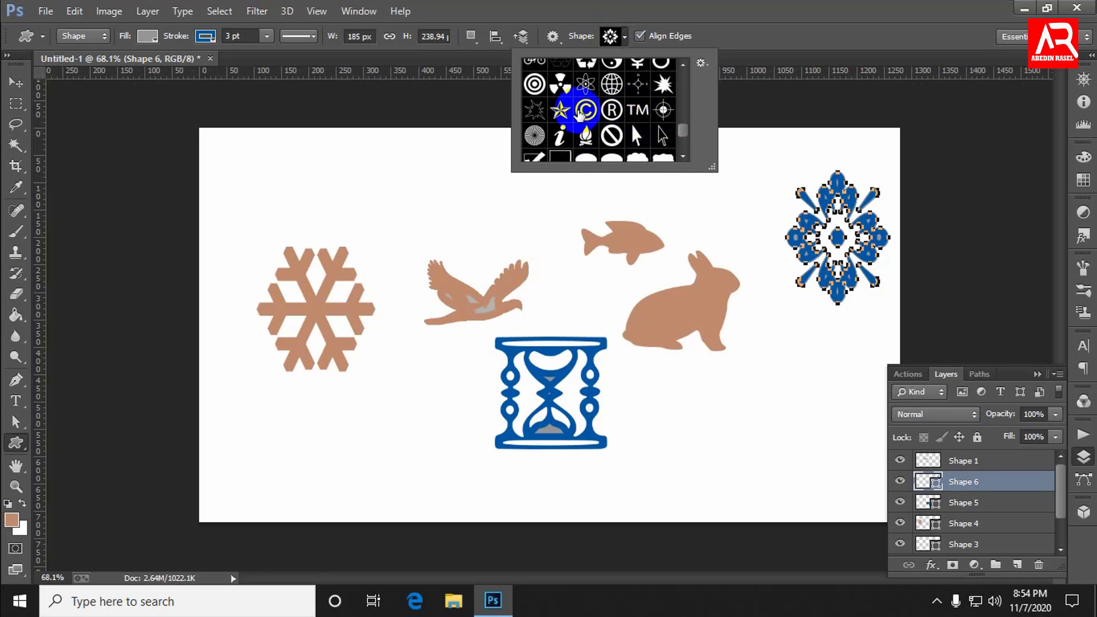
pyautogui.scroll(1, 570, 105)
pyautogui.click(610, 98)
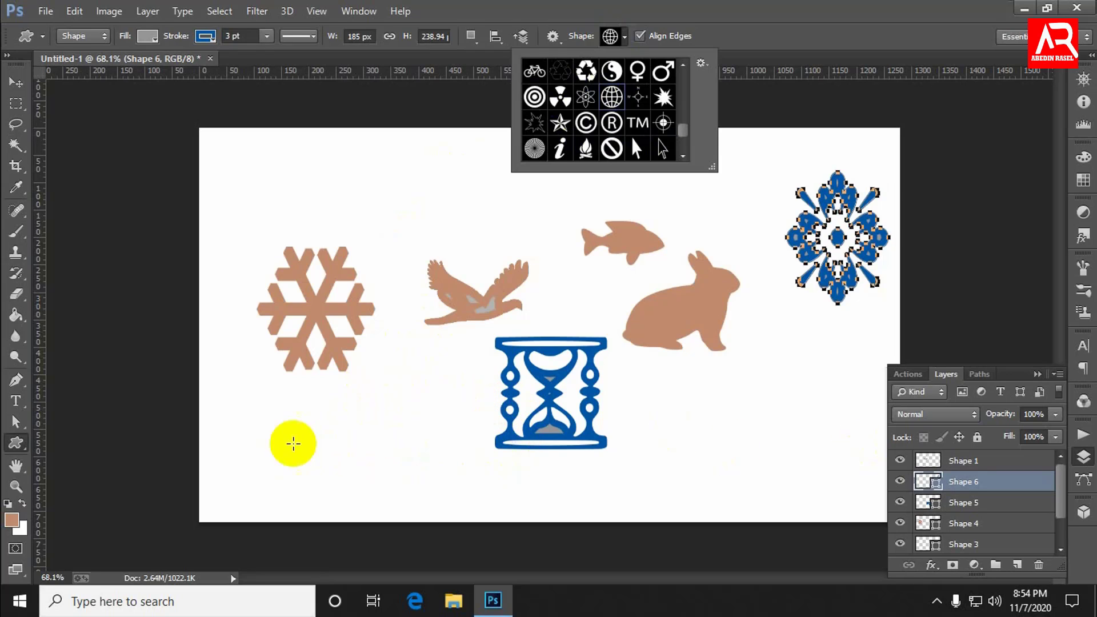
pyautogui.click(323, 446)
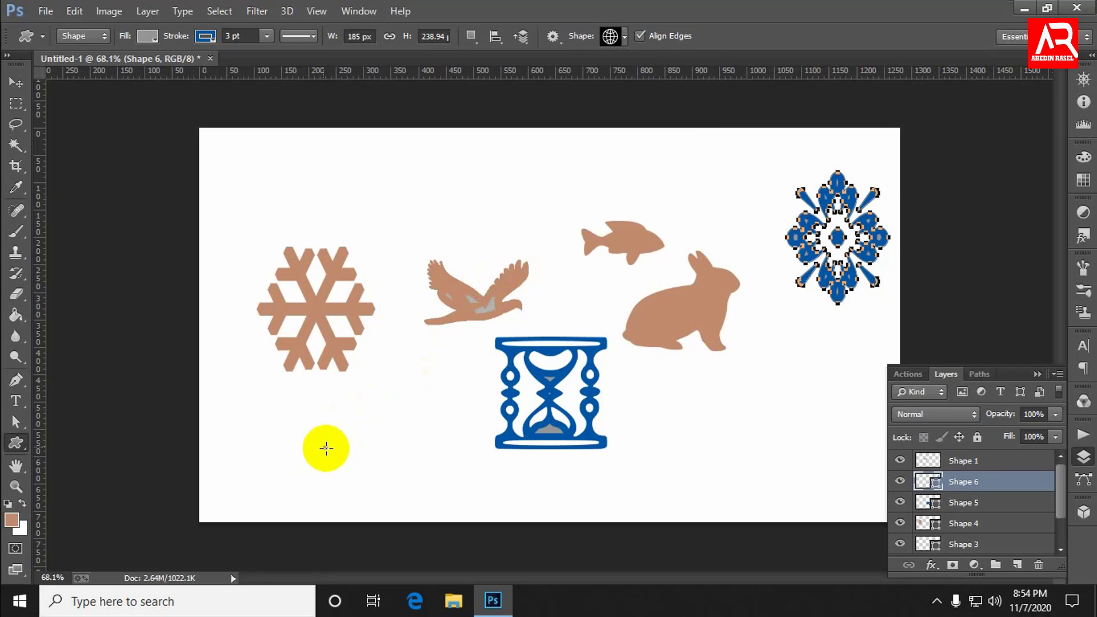
pyautogui.moveTo(323, 446); pyautogui.dragTo(326, 448)
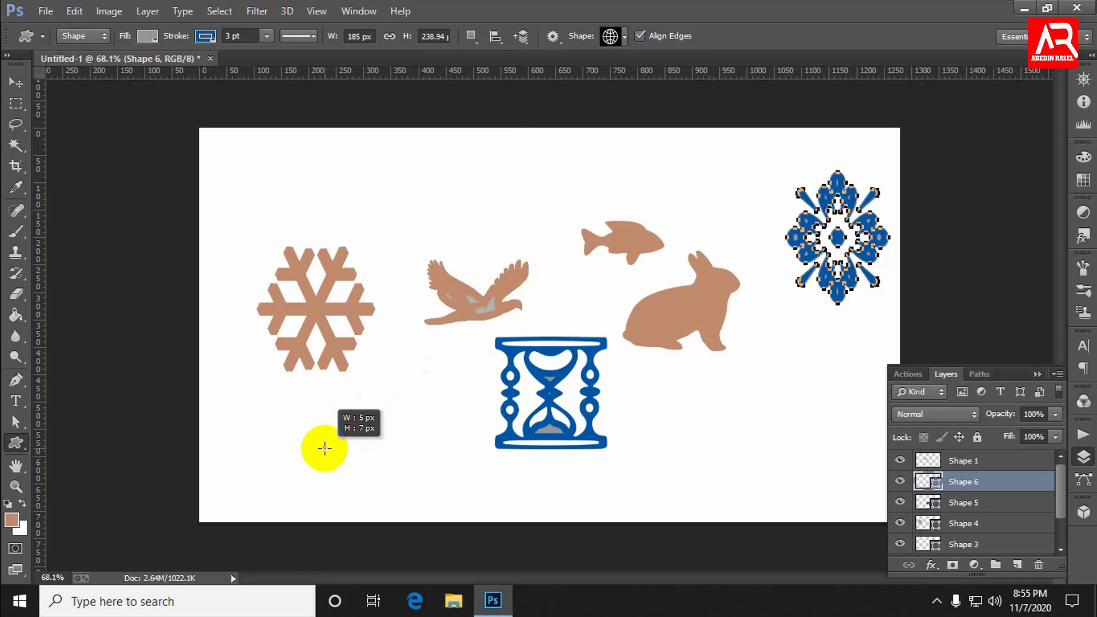
pyautogui.moveTo(325, 447); pyautogui.dragTo(351, 474)
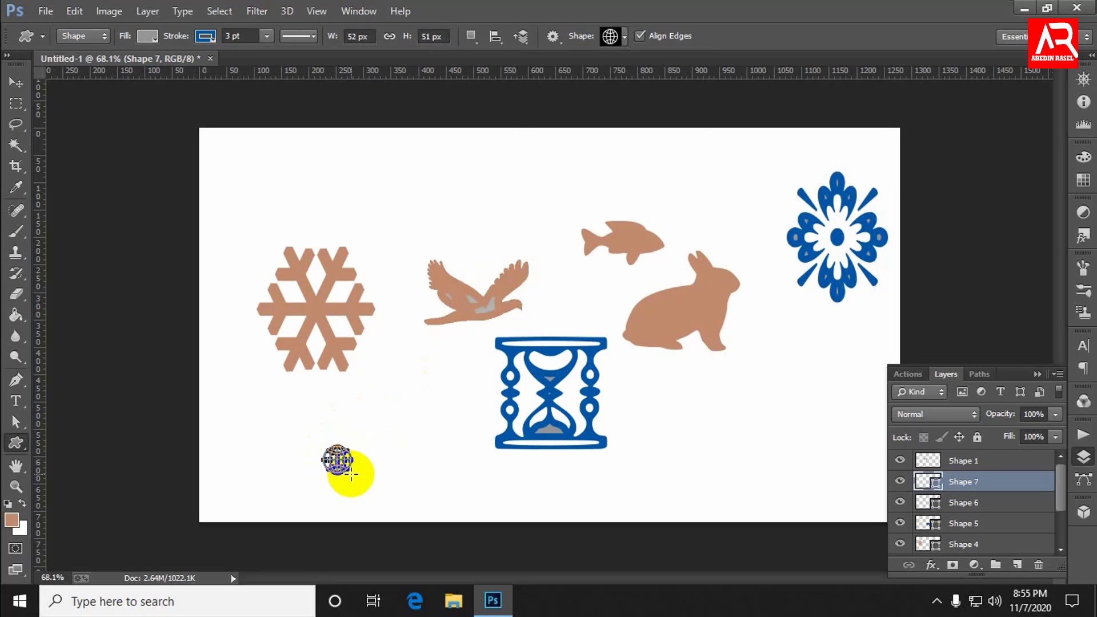
pyautogui.click(17, 82)
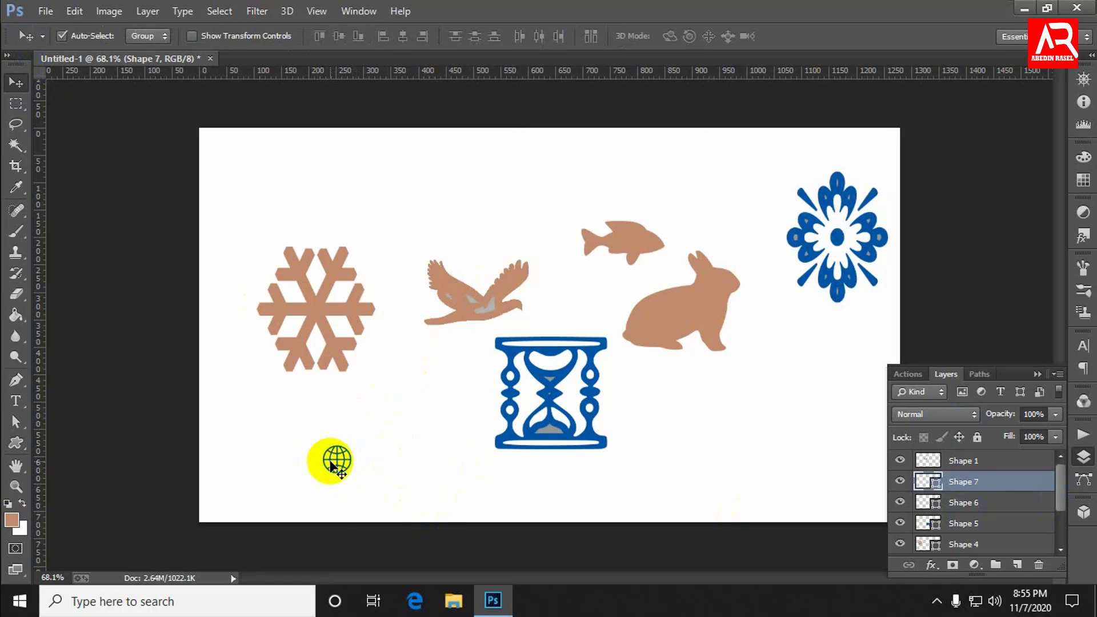
# Return to the Custom Shape tool and review the other shape tools grouped with it.
pyautogui.click(16, 444)
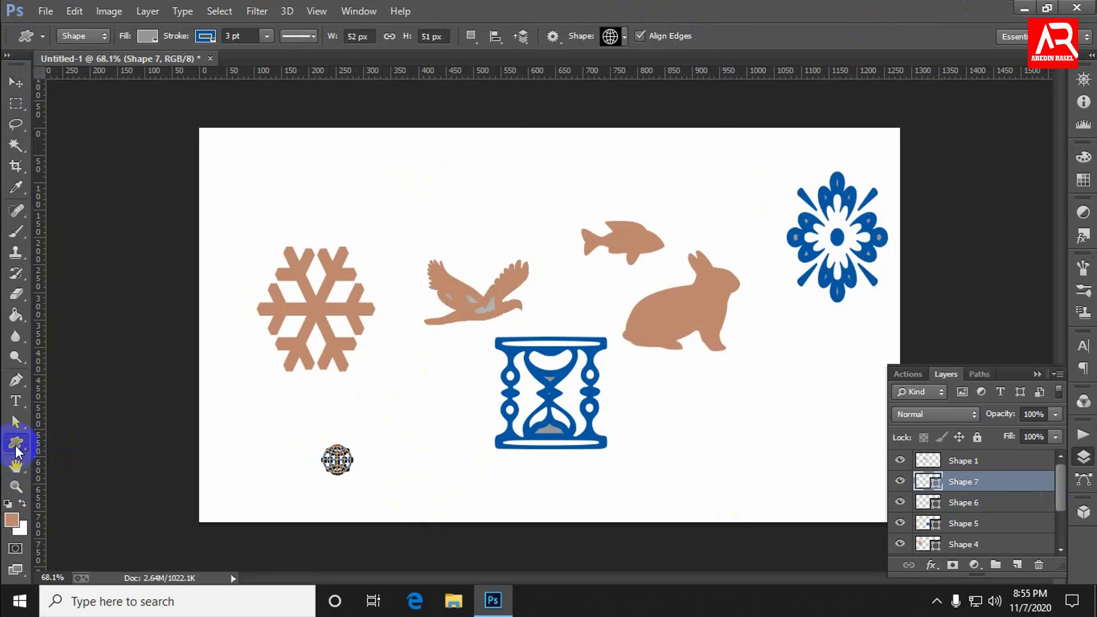
pyautogui.rightClick(16, 445)
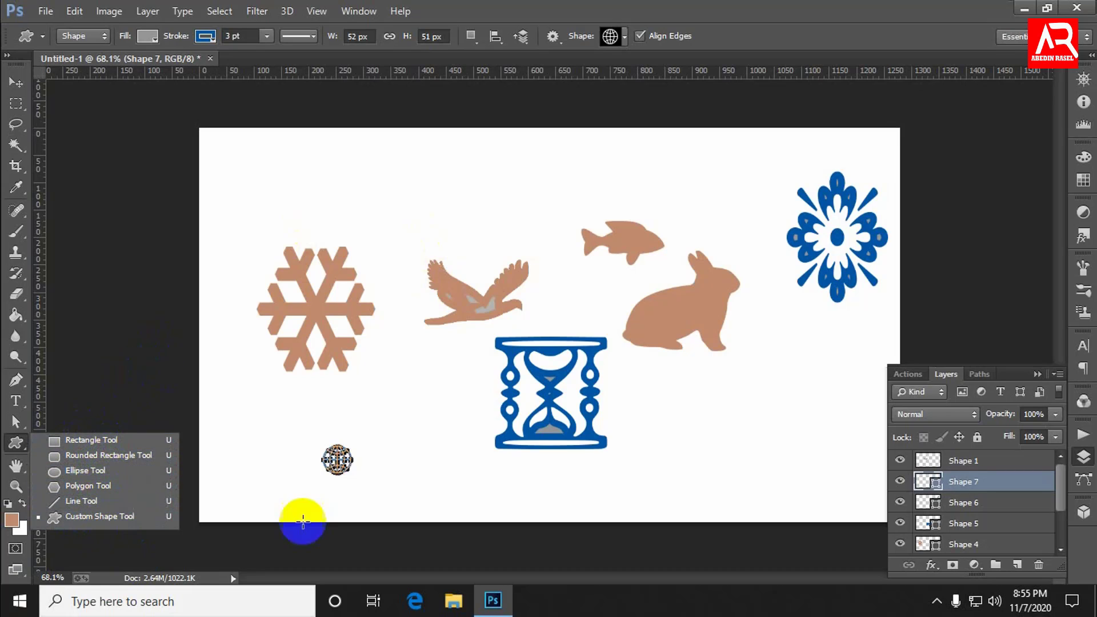
pyautogui.click(974, 463)
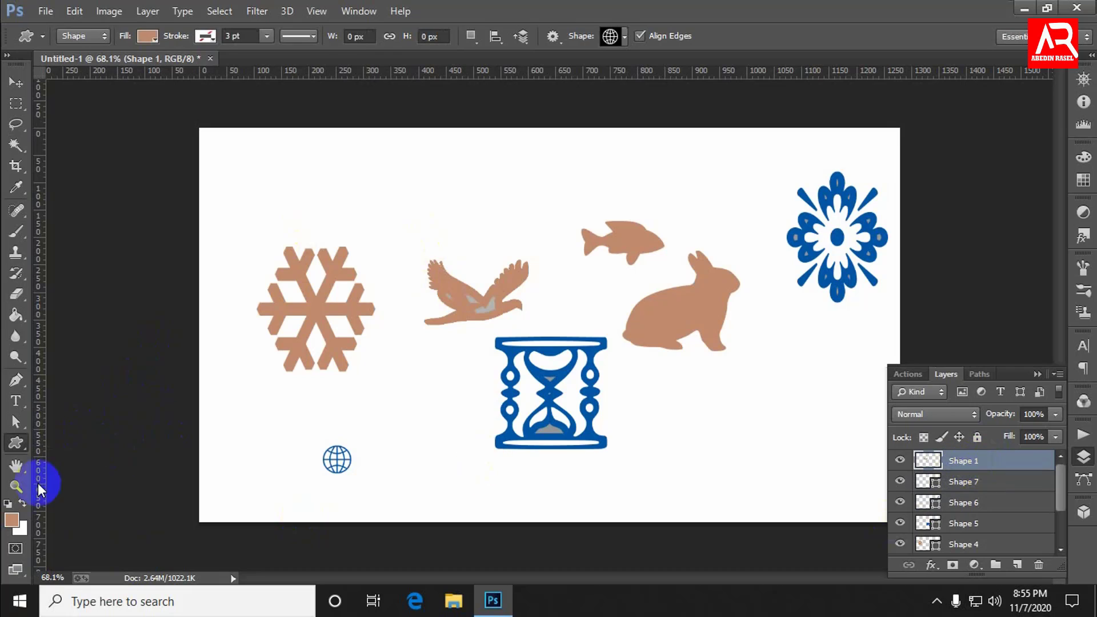
pyautogui.click(15, 443)
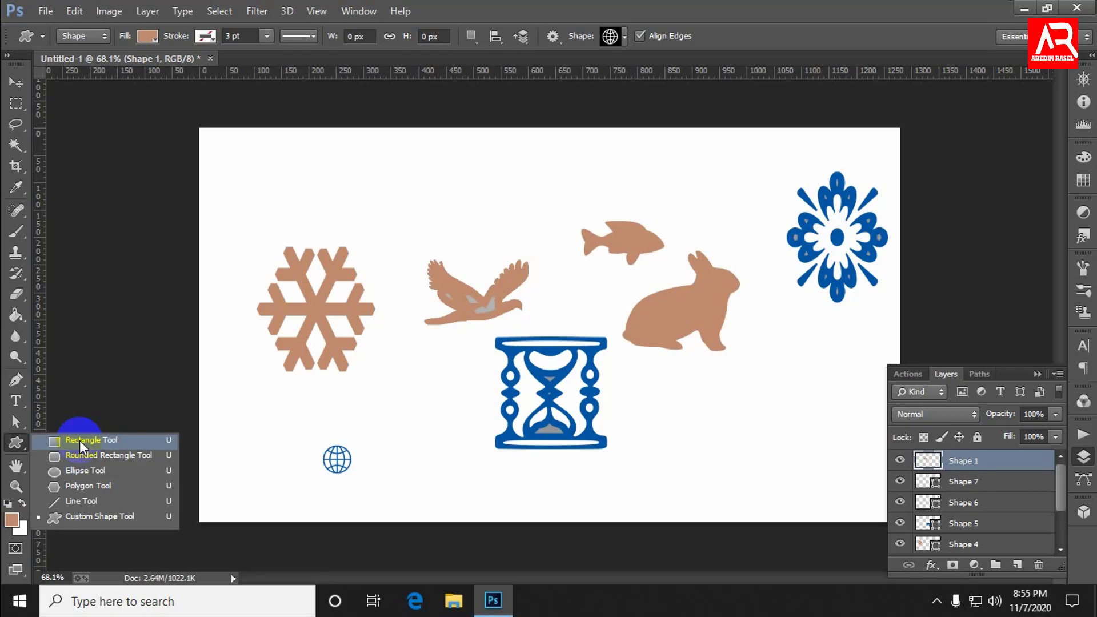
pyautogui.click(979, 481)
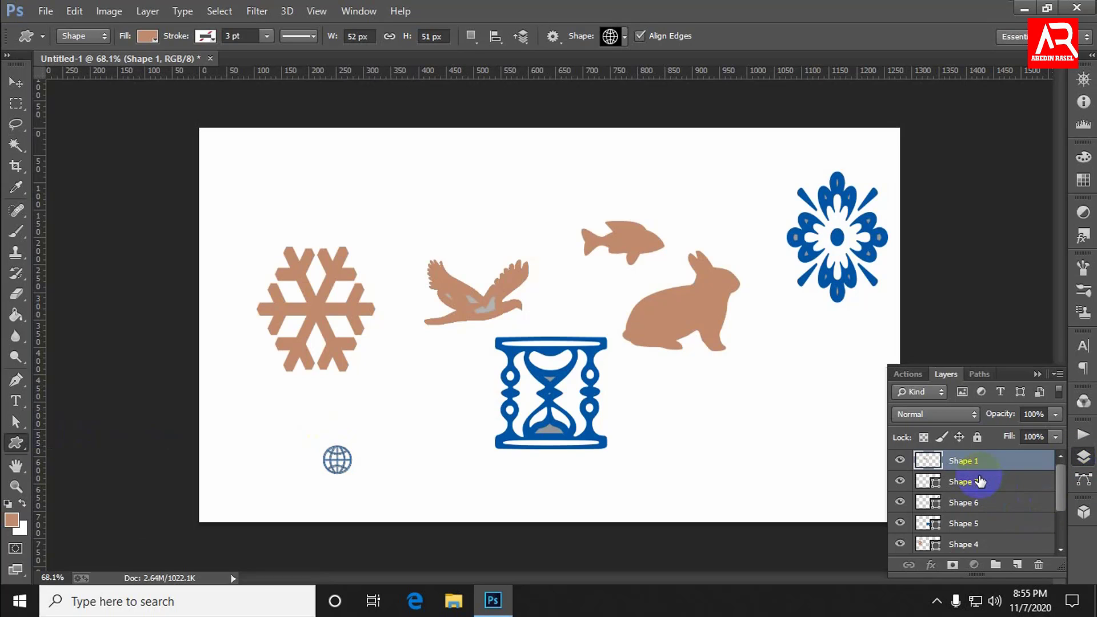
# Go through the shape layers one by one to examine which drawn shape each layer holds.
pyautogui.click(980, 481)
pyautogui.click(980, 502)
pyautogui.click(986, 524)
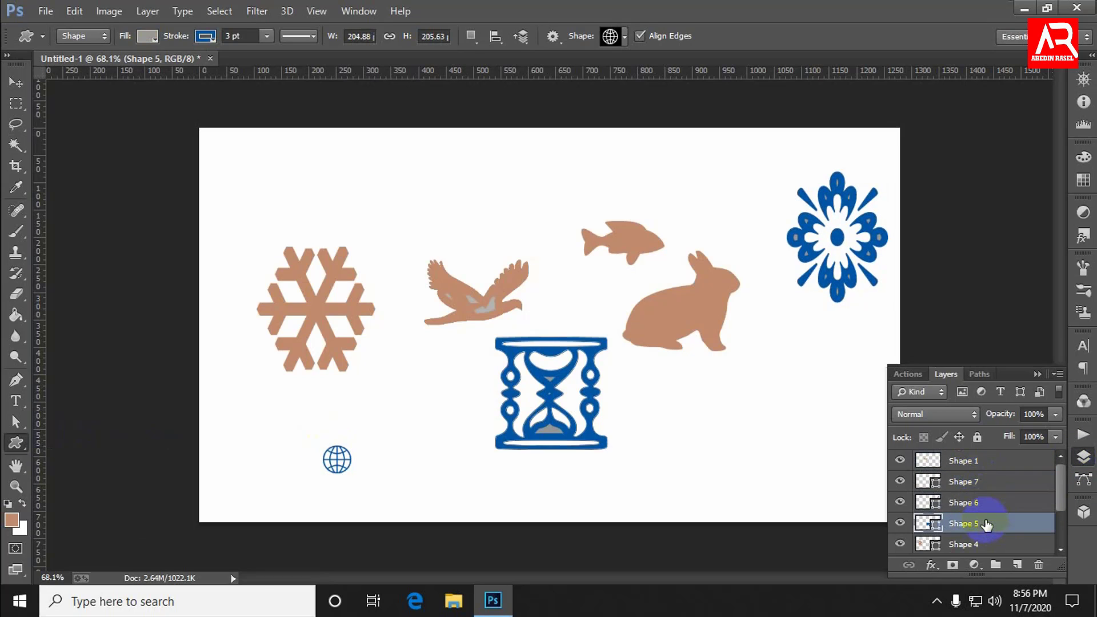
pyautogui.scroll(-1, 986, 517)
pyautogui.click(972, 502)
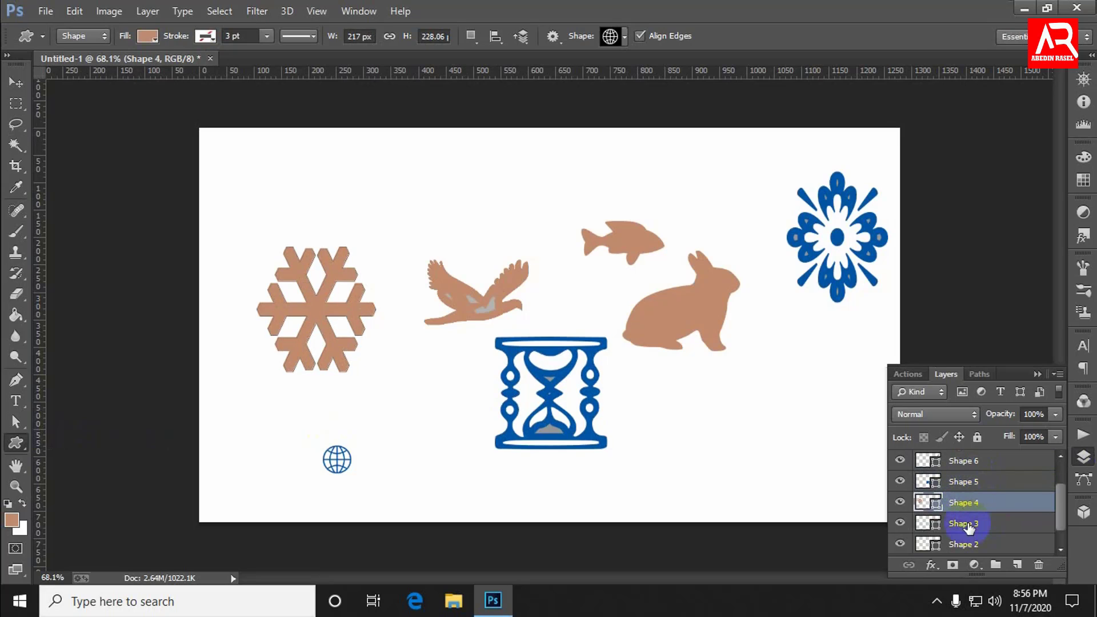
pyautogui.click(970, 523)
pyautogui.scroll(-1, 995, 508)
pyautogui.click(964, 522)
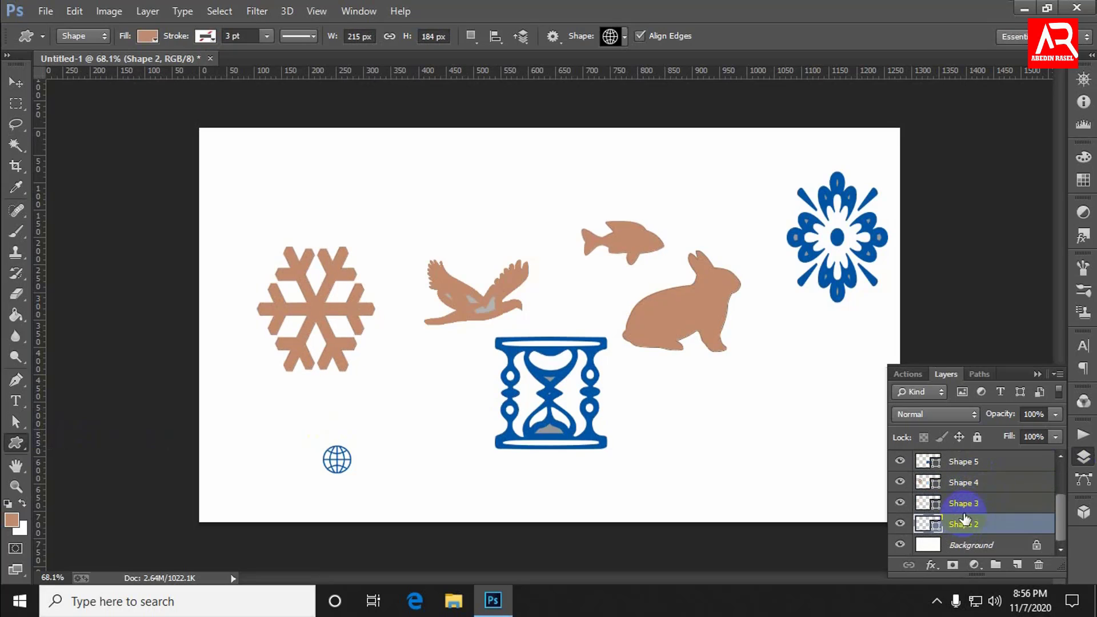
pyautogui.click(966, 482)
pyautogui.scroll(2, 965, 482)
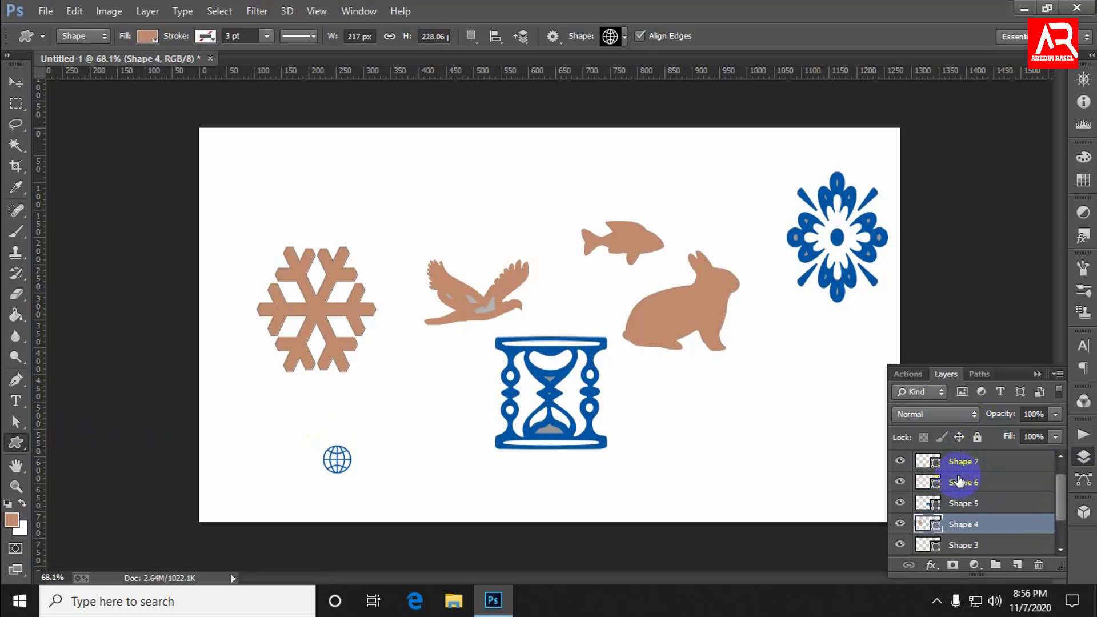
pyautogui.click(959, 481)
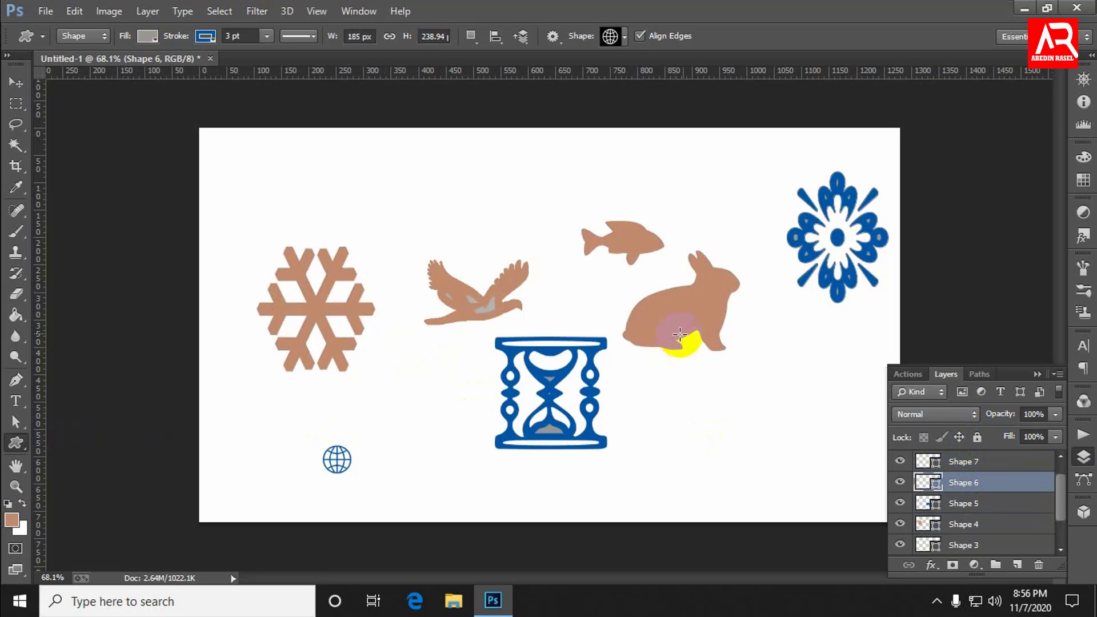
pyautogui.click(936, 600)
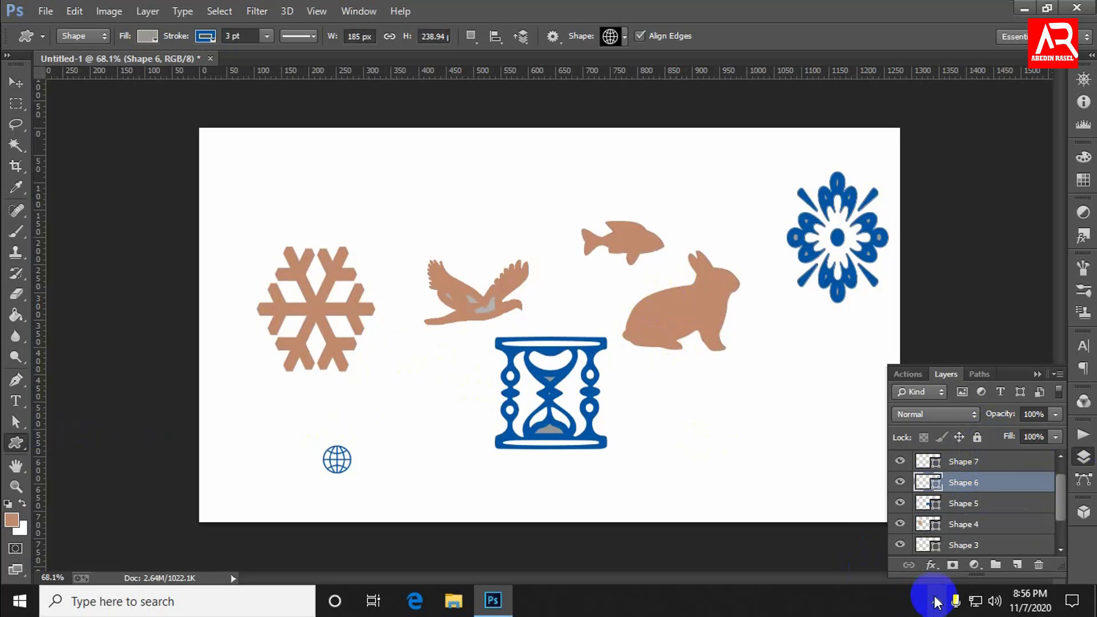